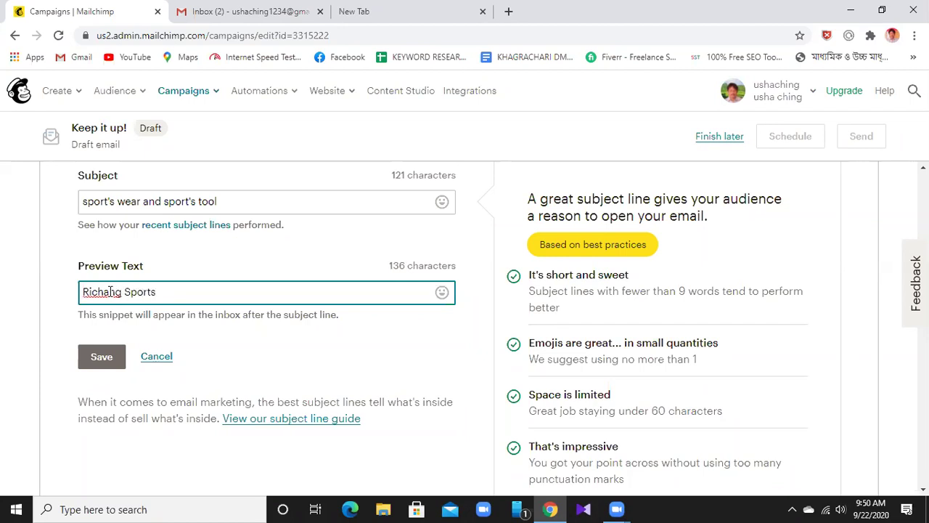
- Save the campaign's subject and preview text, and start designing the email content
click(103, 365)
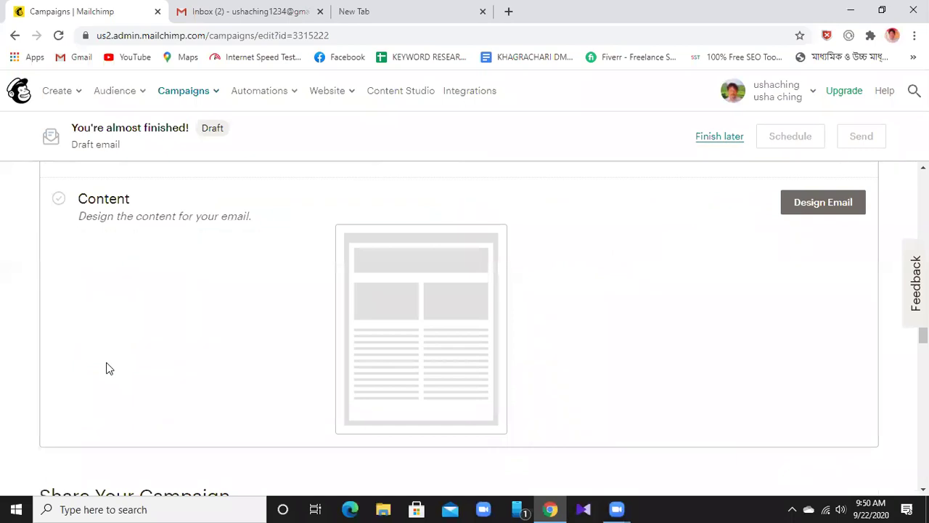
click(831, 208)
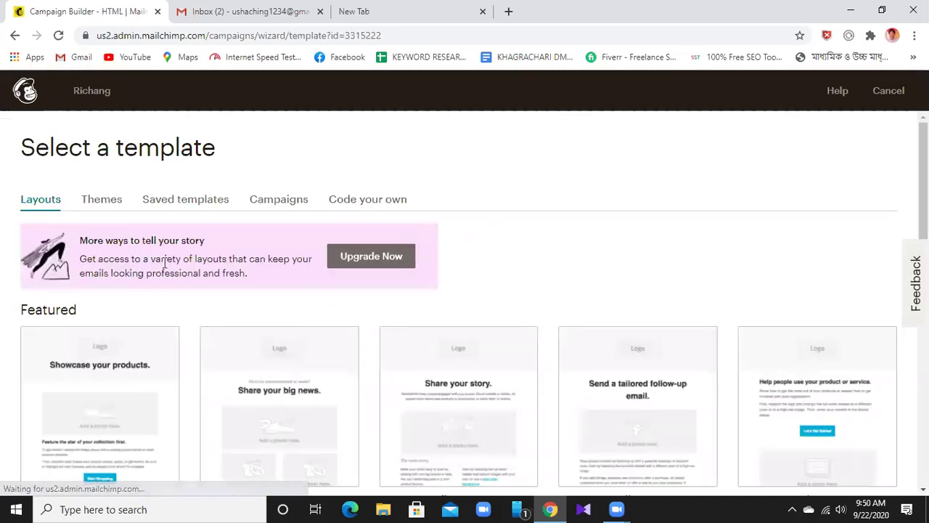
- Examine the featured and basic email layouts offered for the campaign
scroll(164, 265, down, 2)
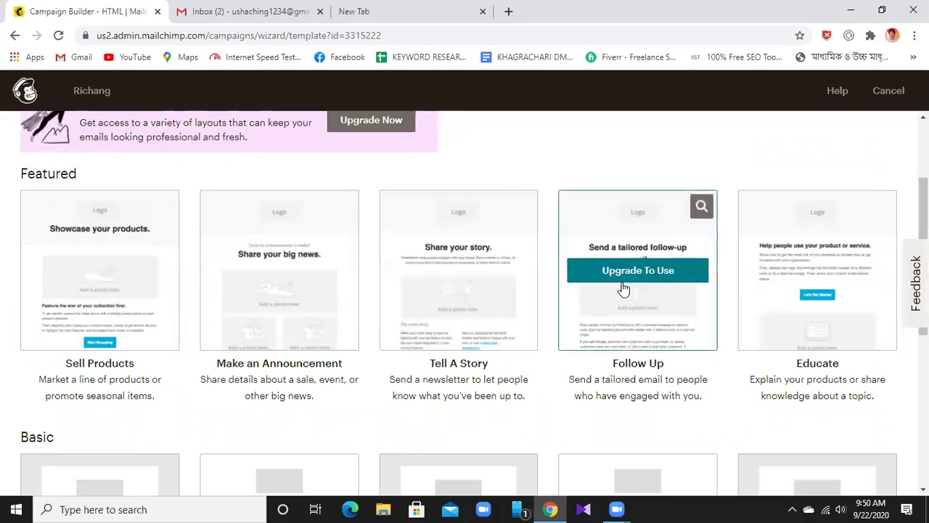
scroll(340, 291, down, 4)
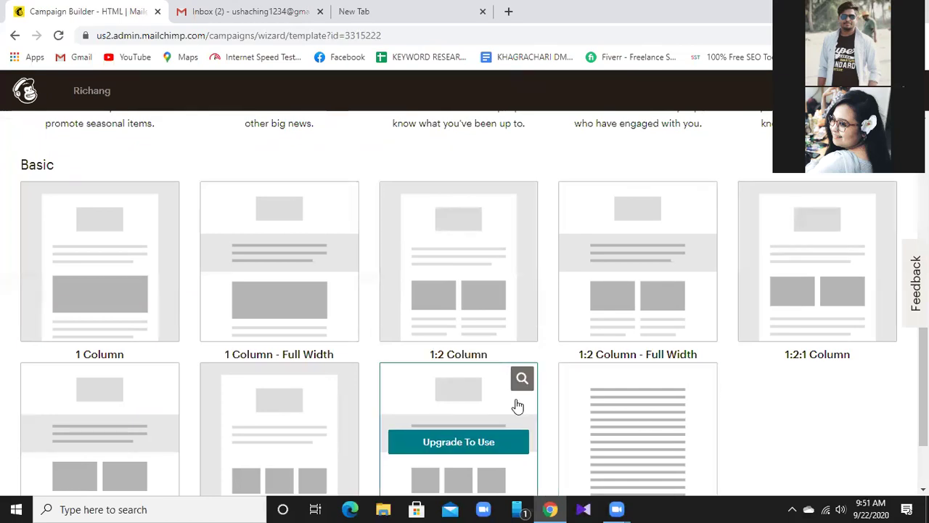
scroll(450, 392, down, 2)
scroll(118, 247, up, 6)
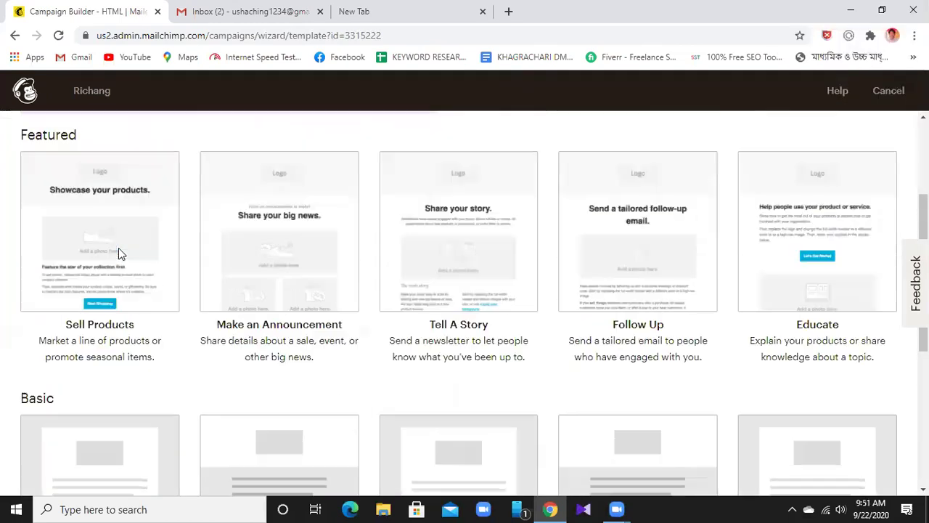
scroll(121, 384, down, 2)
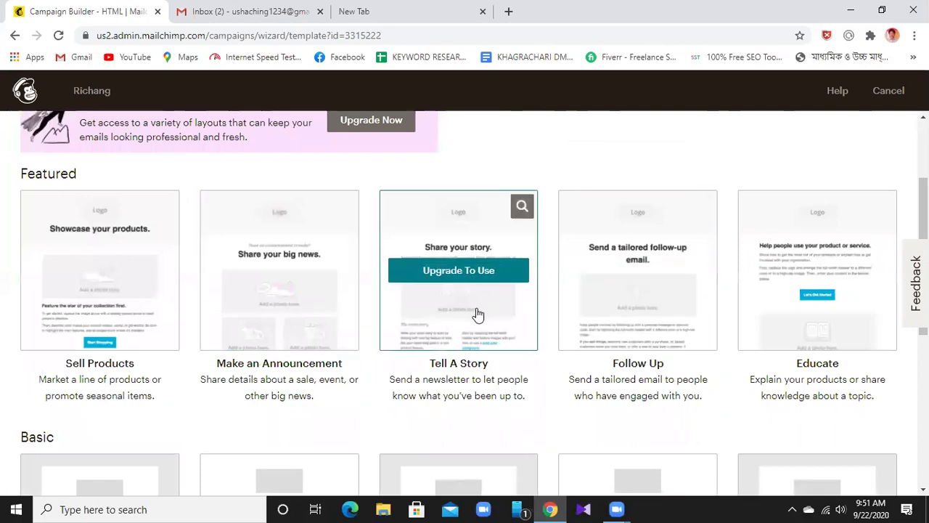
scroll(181, 333, down, 3)
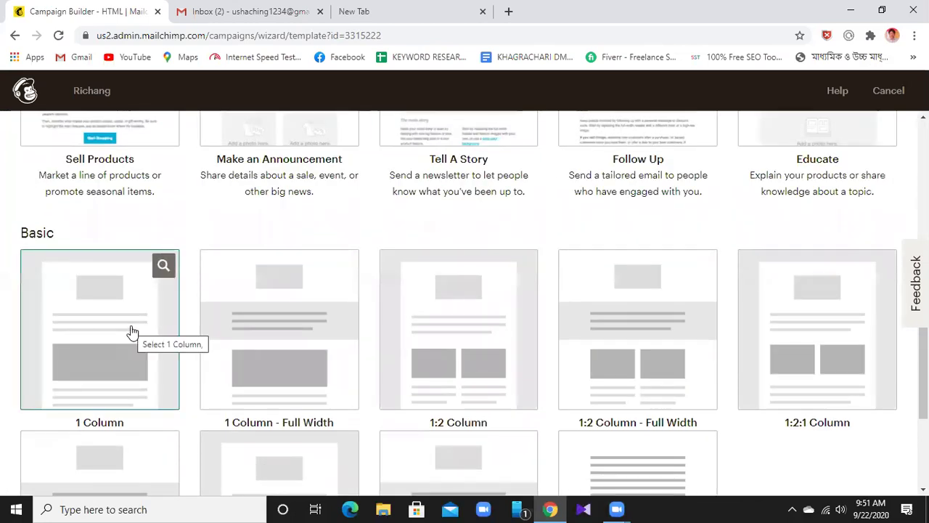
scroll(132, 332, up, 1)
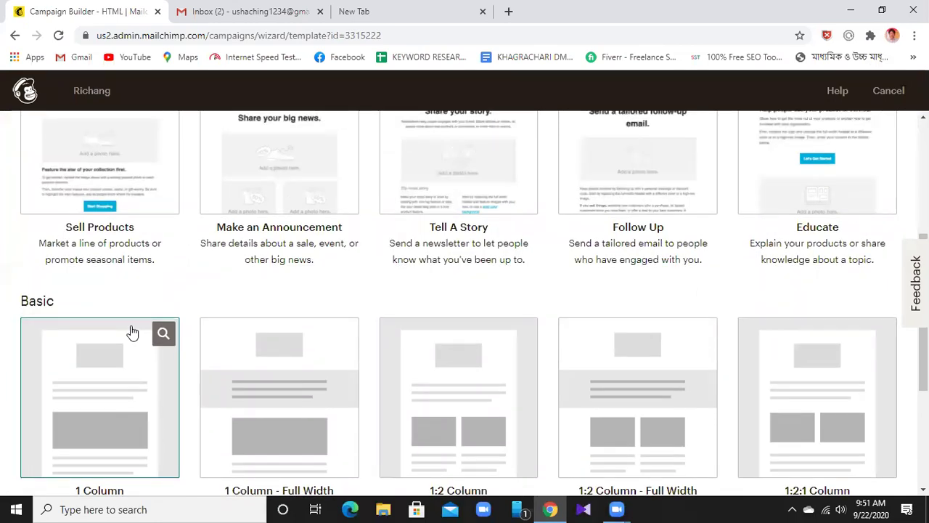
scroll(132, 331, up, 4)
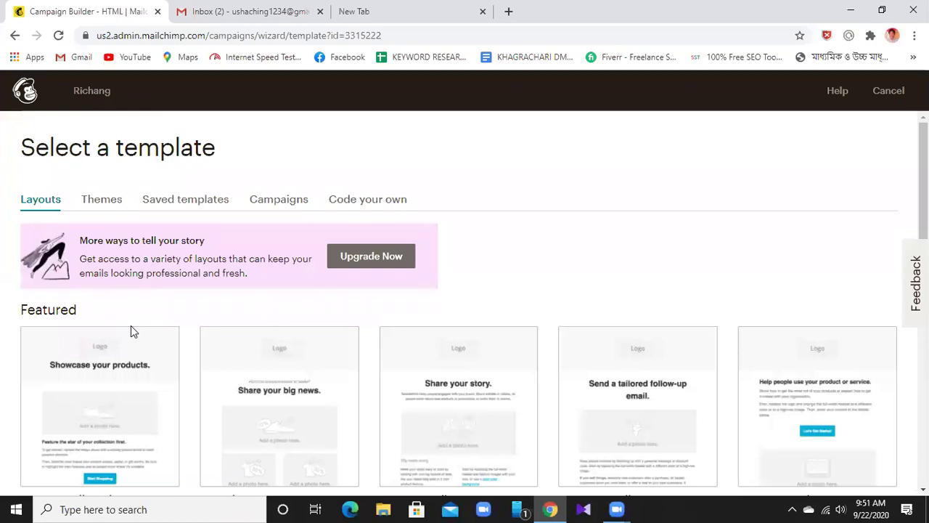
- Look over the template options for coding your own email: paste in code, import from zip and import from URL
click(355, 201)
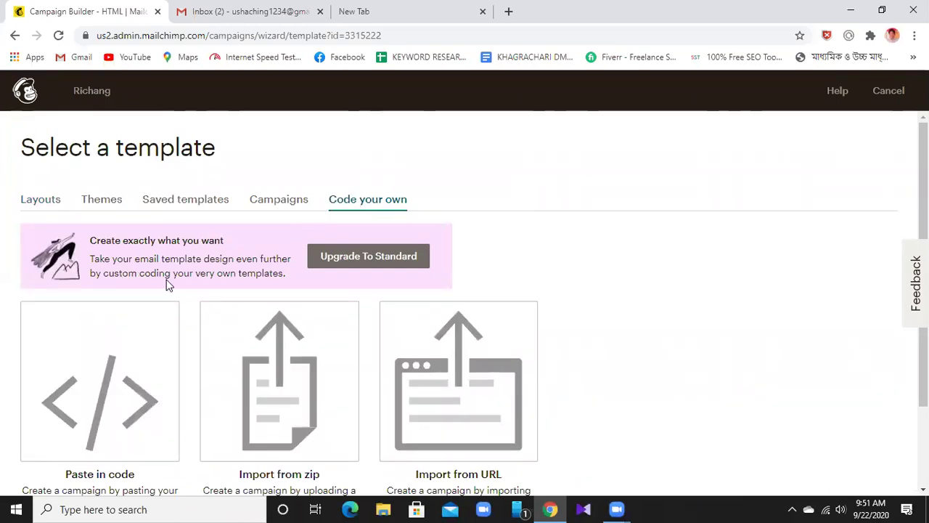
scroll(116, 351, down, 2)
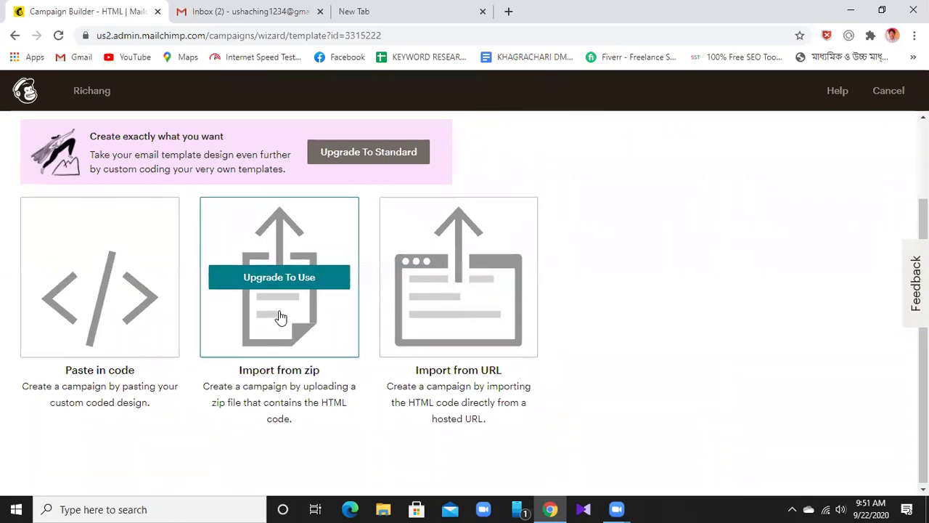
scroll(280, 317, up, 2)
scroll(464, 407, down, 1)
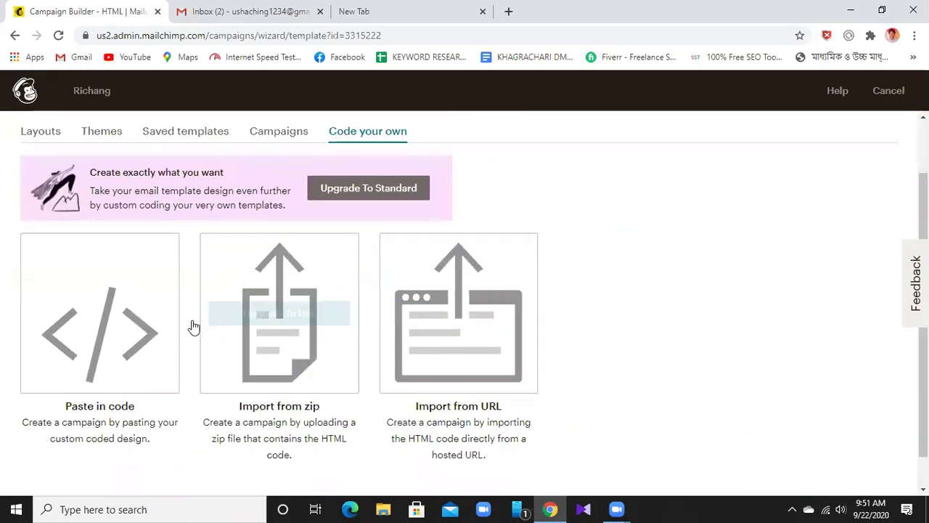
scroll(75, 315, up, 1)
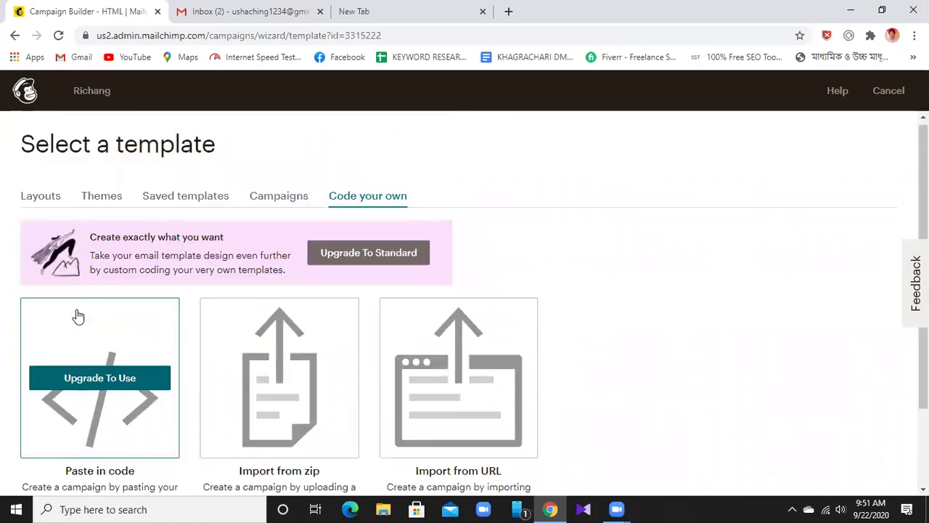
- Return to the layouts and choose the basic 1 Column template for the email
click(41, 199)
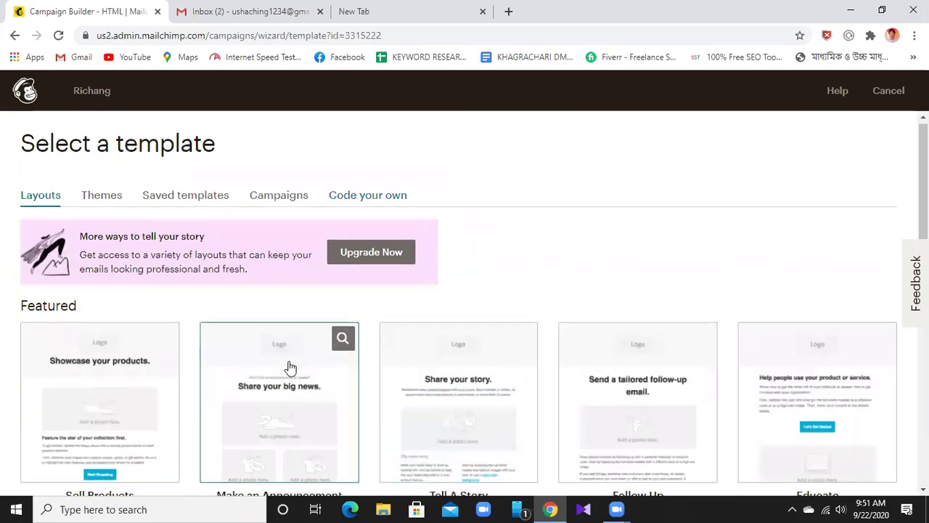
scroll(290, 367, down, 2)
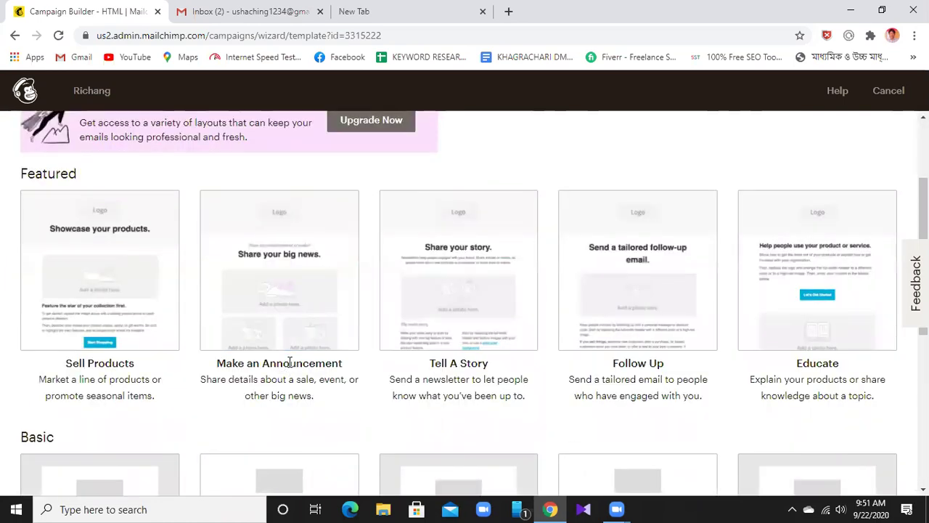
scroll(289, 363, down, 5)
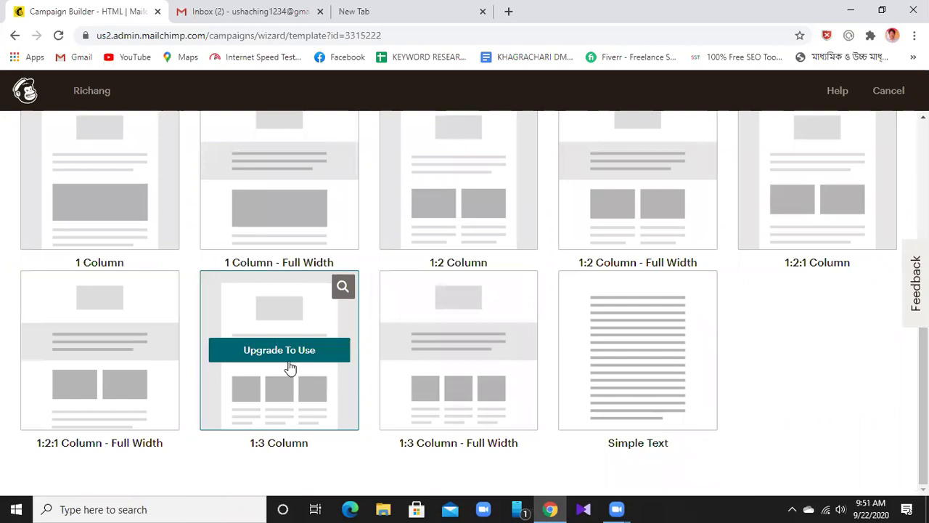
scroll(289, 369, up, 4)
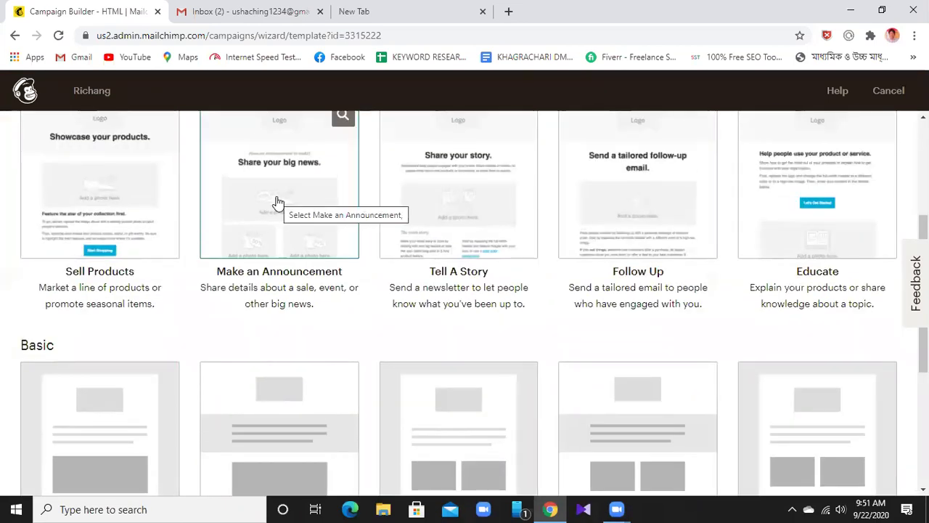
scroll(131, 387, down, 2)
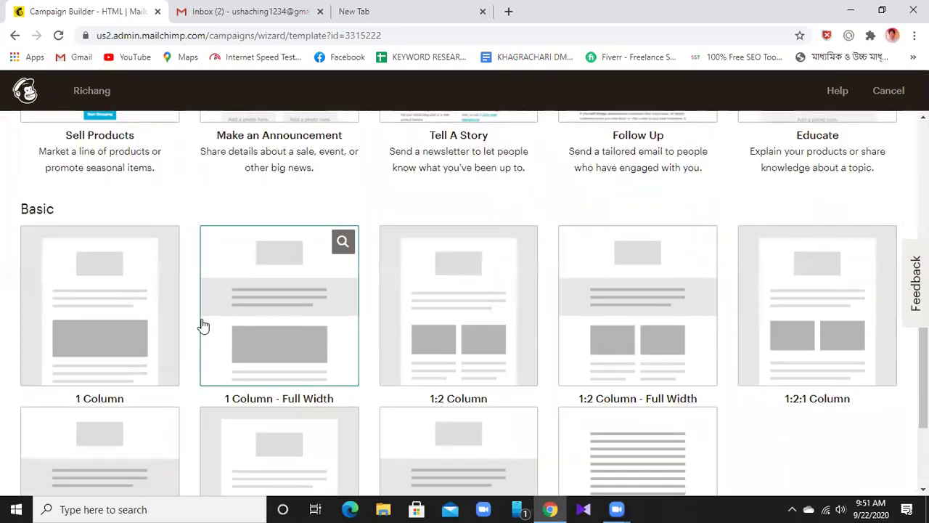
click(116, 321)
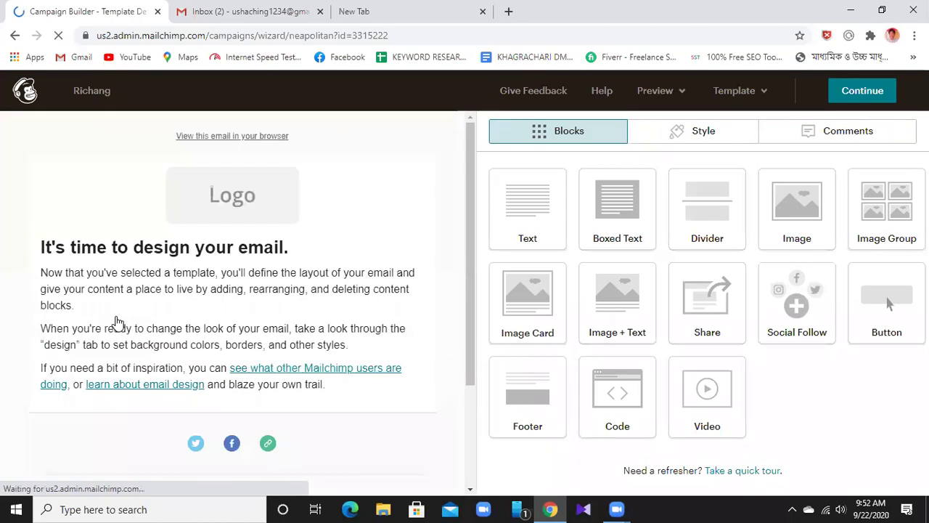
- Replace the logo placeholder at the top of the email with the round turquoise logo image uploaded from the Downloads folder
mouse_move(255, 195)
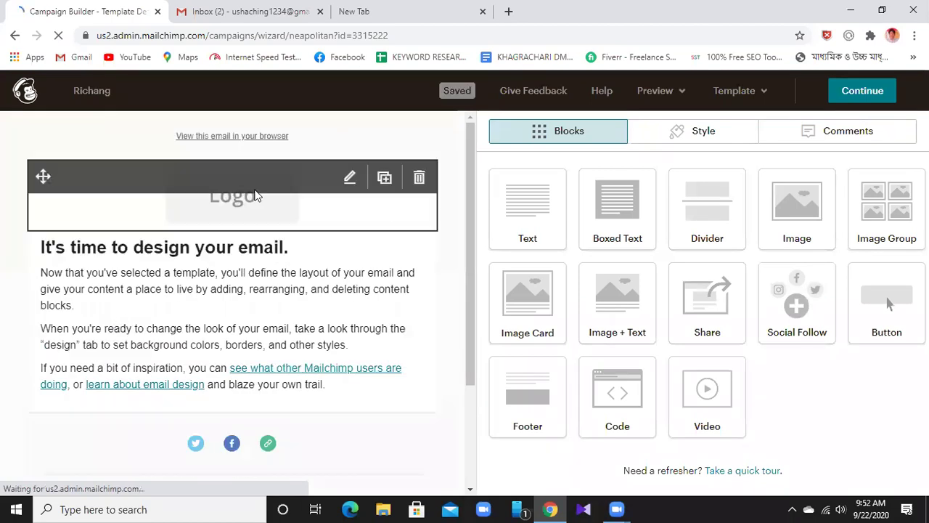
click(349, 182)
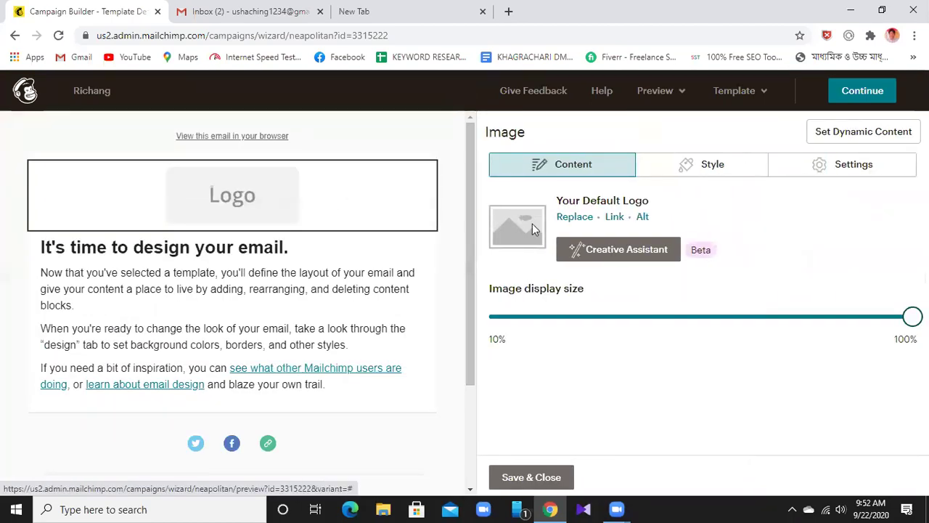
click(574, 216)
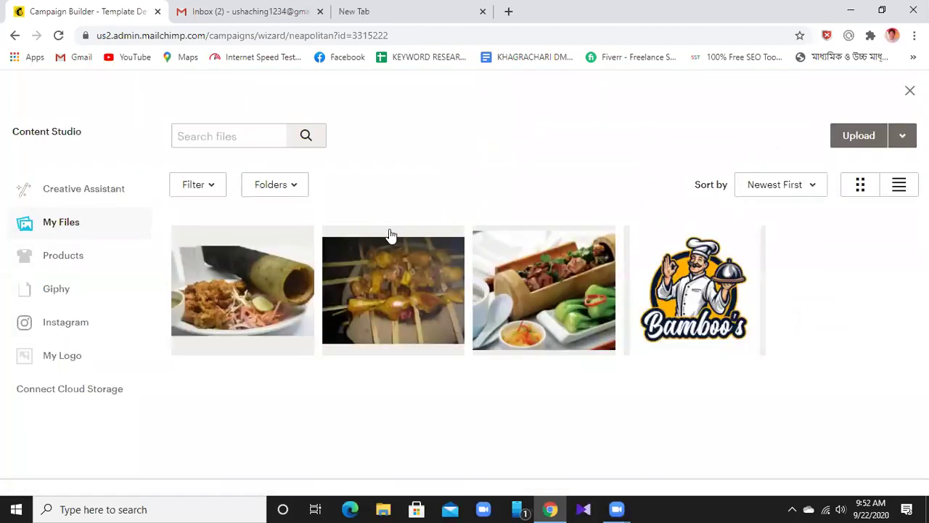
click(848, 144)
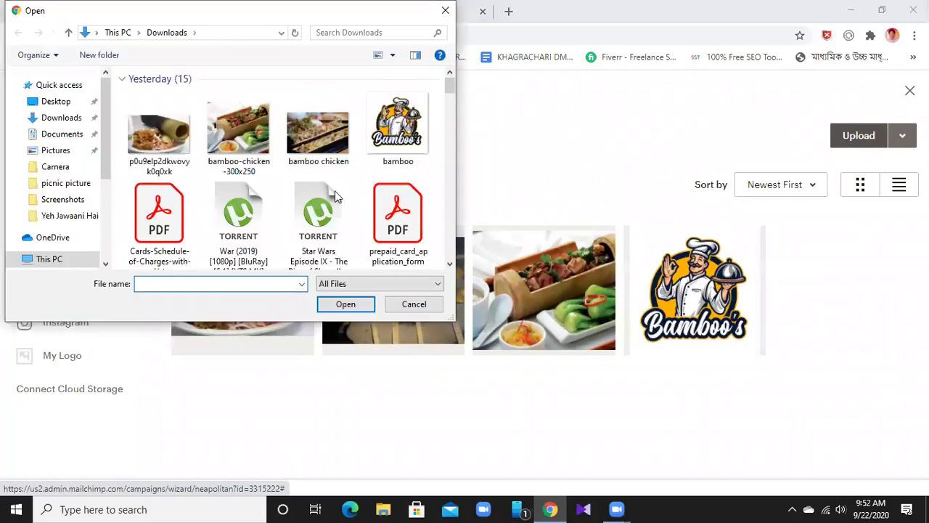
scroll(306, 188, down, 6)
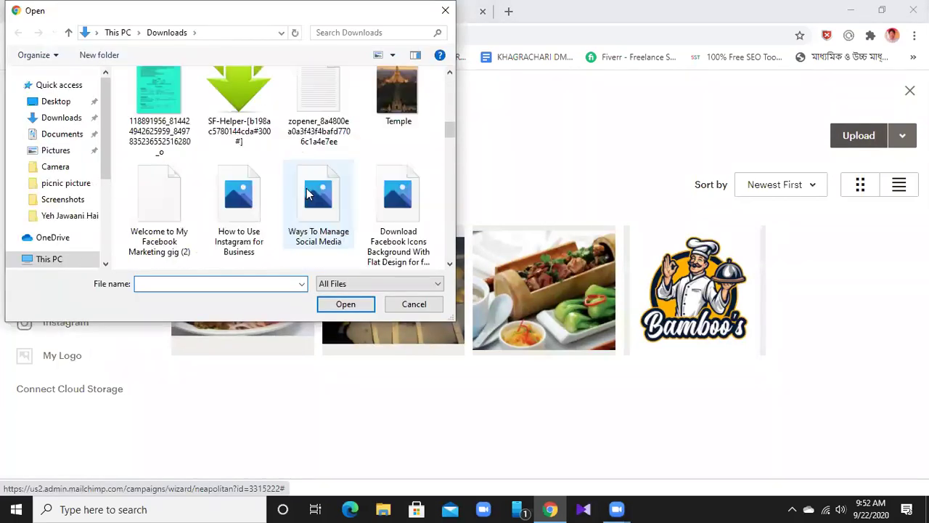
scroll(306, 188, down, 5)
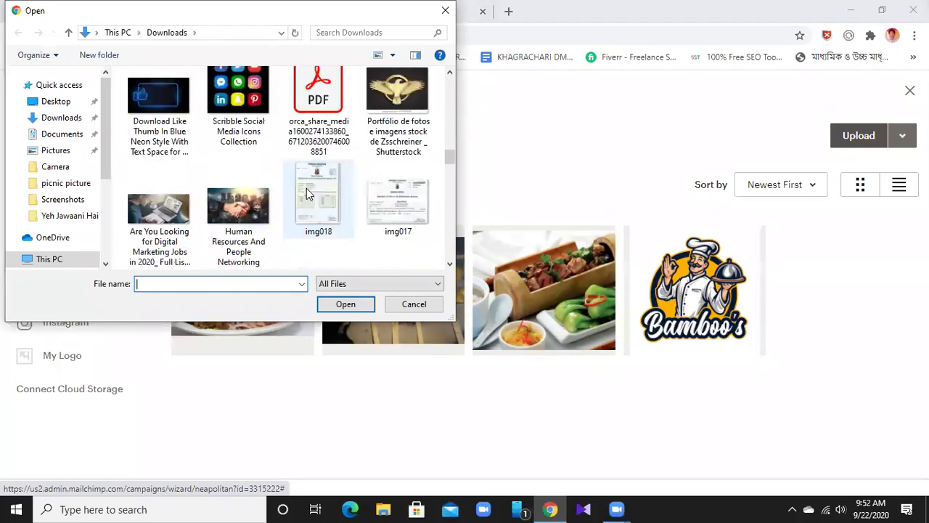
scroll(307, 188, up, 3)
scroll(306, 193, down, 8)
scroll(307, 193, up, 3)
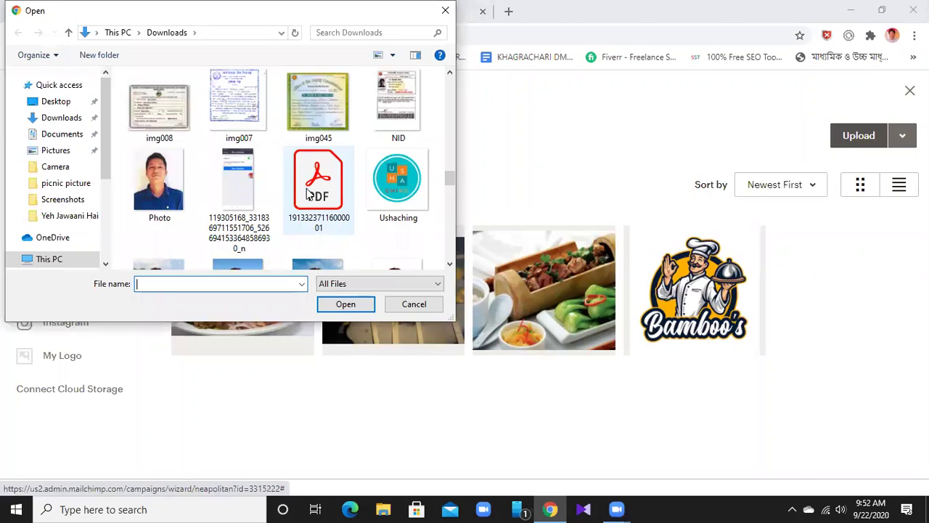
double_click(398, 185)
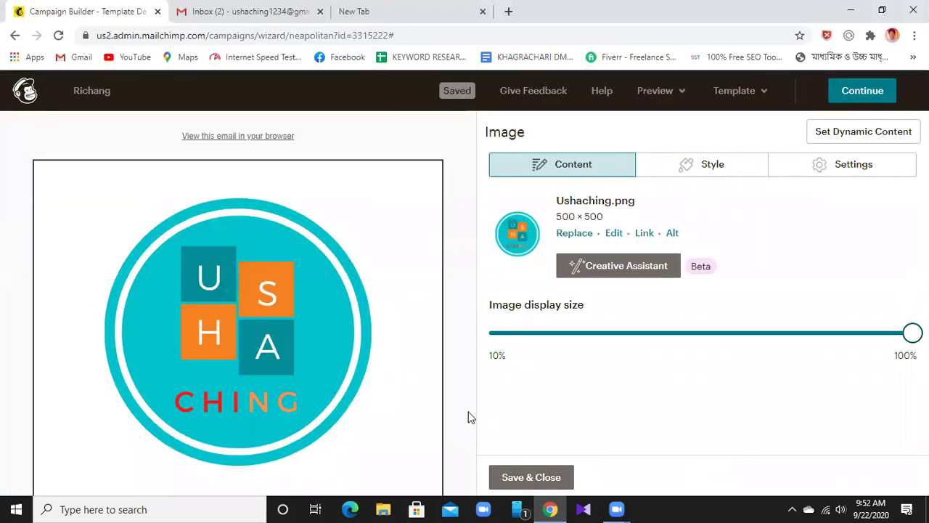
- Reduce the logo's image display size to about 40%
scroll(467, 415, down, 2)
scroll(289, 295, up, 2)
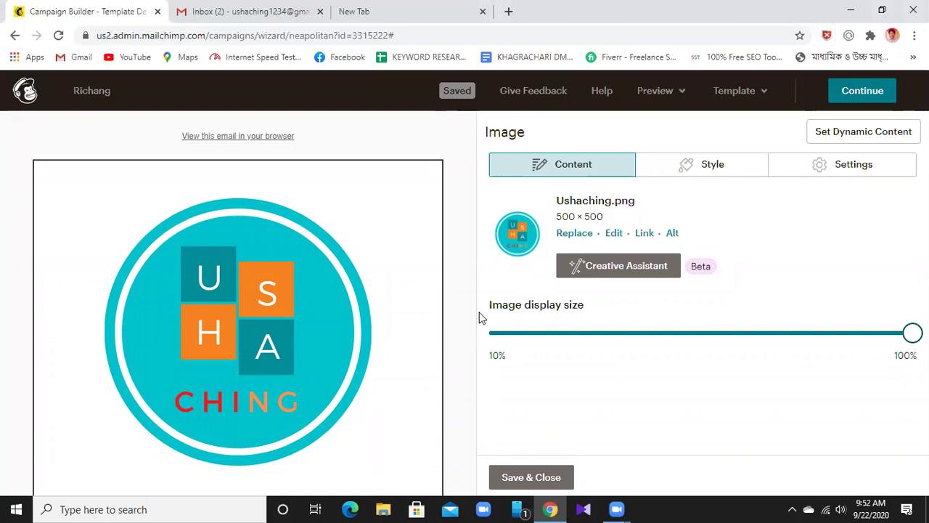
drag(837, 341, 631, 356)
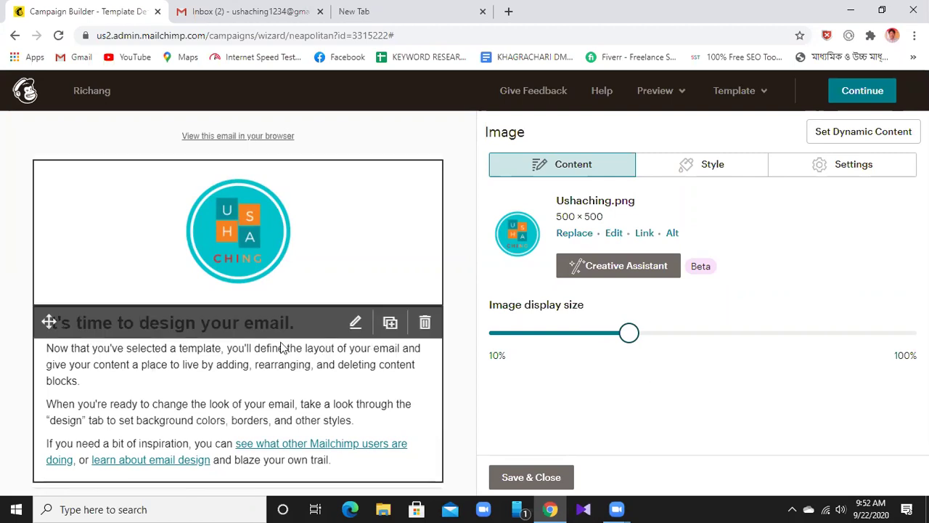
scroll(285, 348, down, 1)
scroll(285, 349, down, 1)
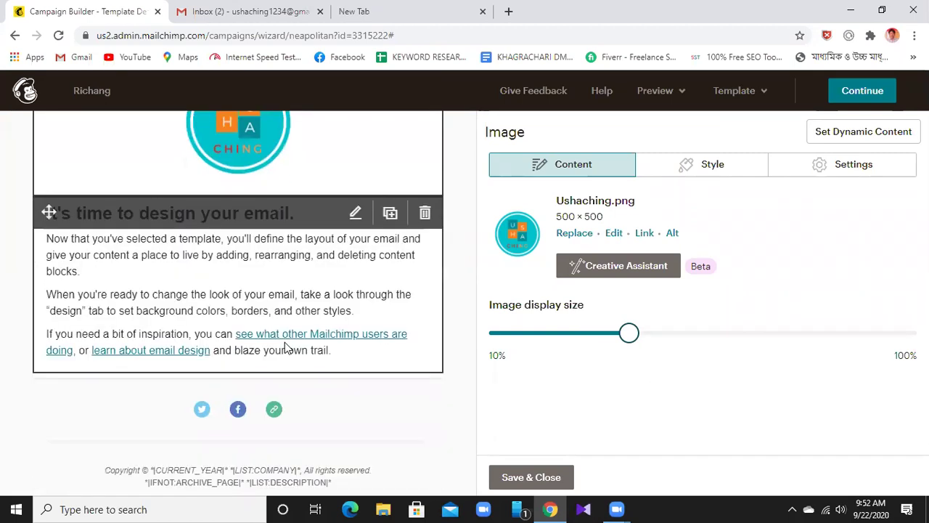
scroll(284, 347, down, 2)
scroll(284, 347, down, 2)
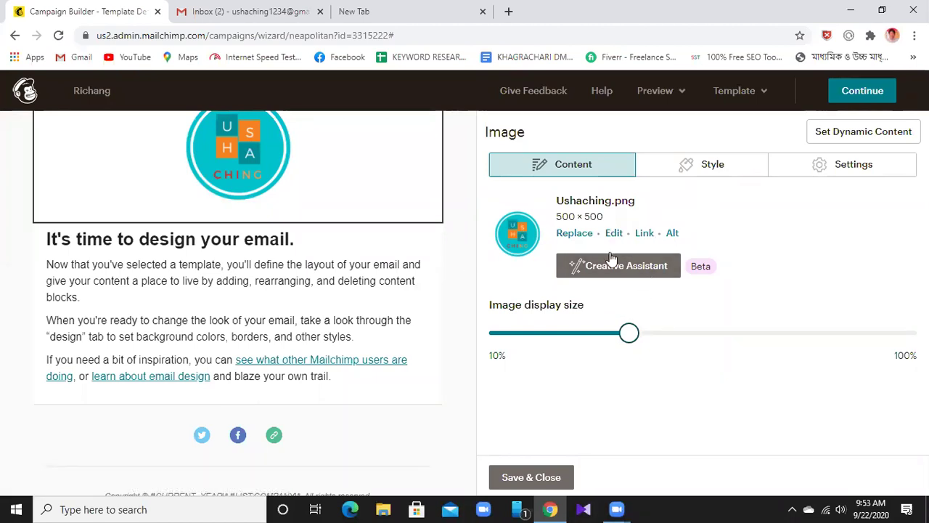
- Load the website bdmarketer.xyz in the empty browser tab and return to the campaign's email editor
click(366, 12)
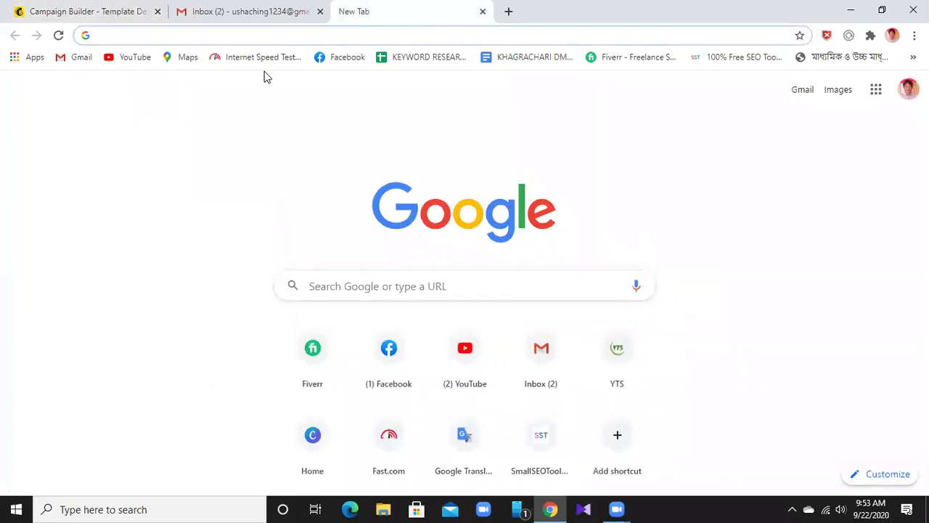
click(285, 38)
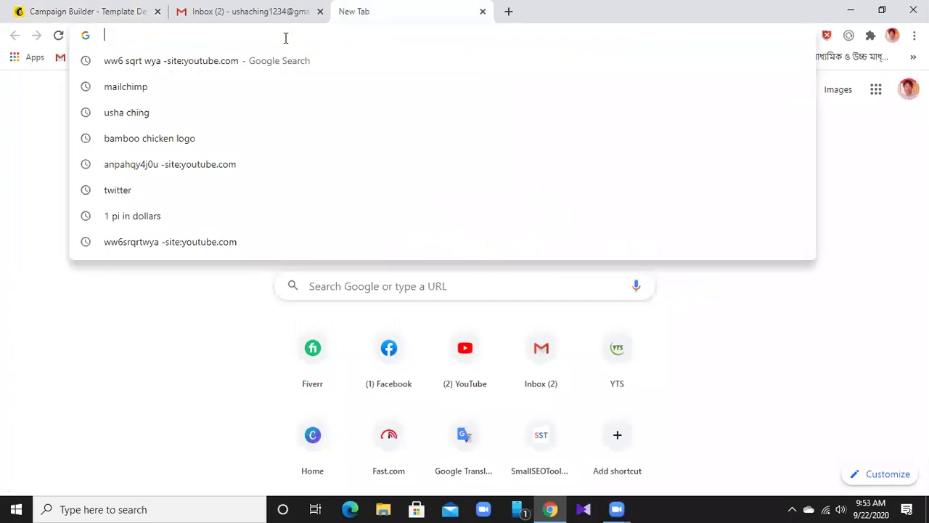
text(bdmarketer.xyz)
key(Return)
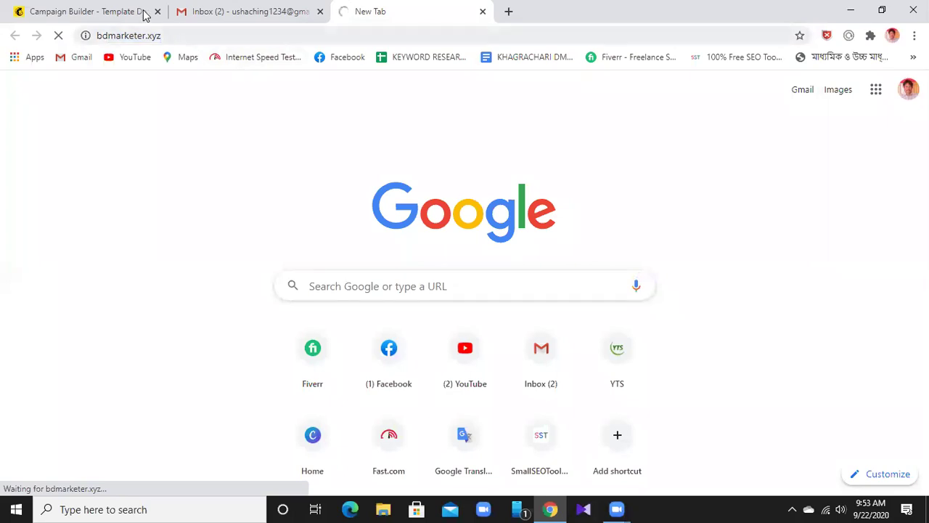
click(120, 11)
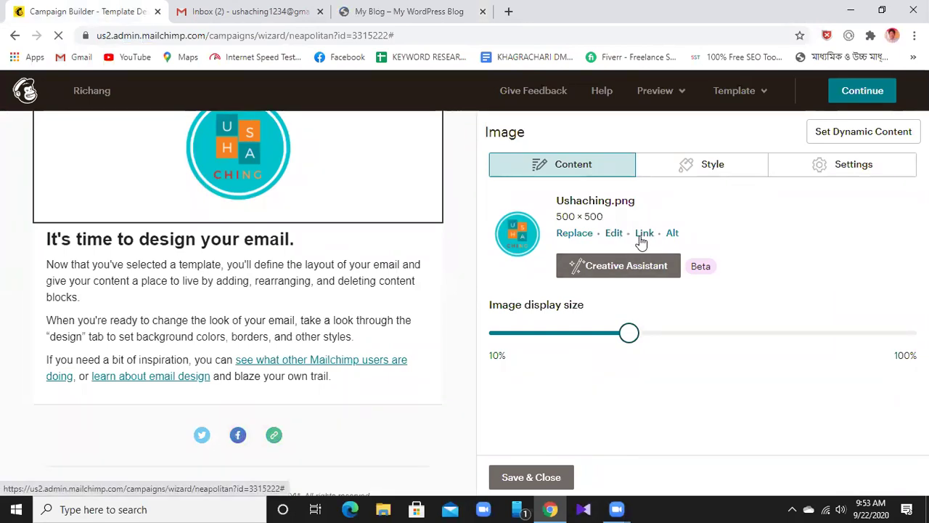
- Start a web address link on the logo image and paste in the address copied from the bdmarketer.xyz page, without its trailing slash
click(643, 233)
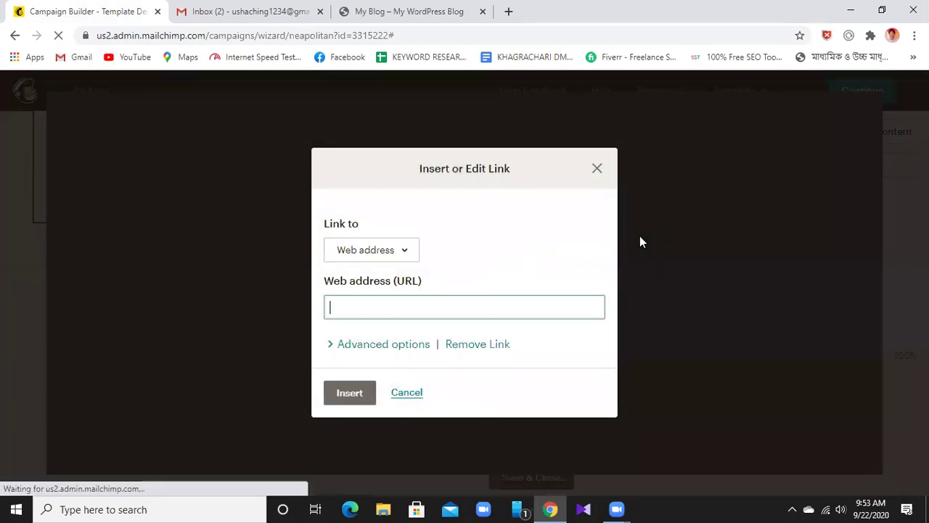
click(434, 8)
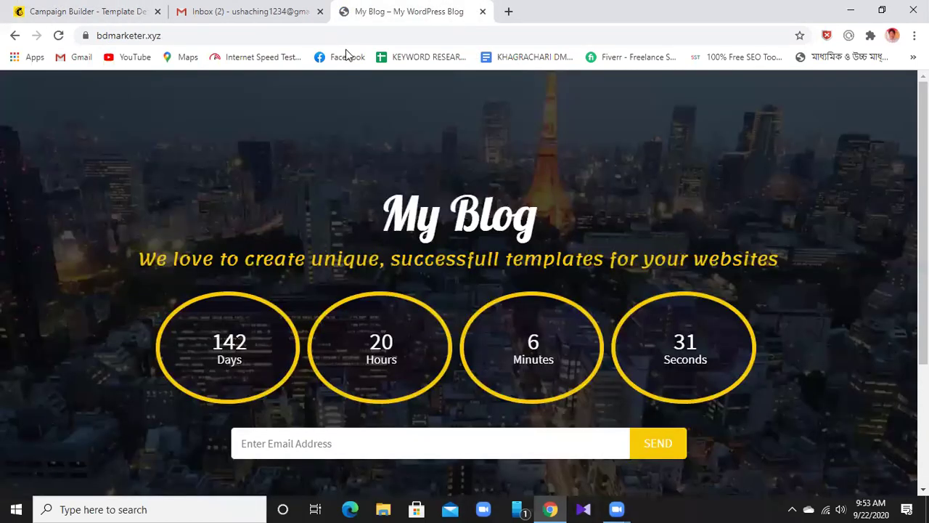
click(129, 11)
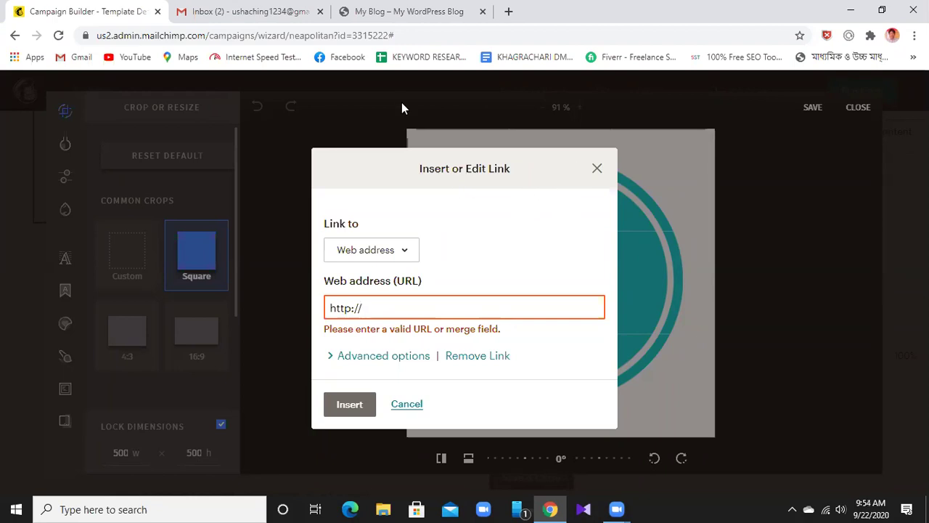
click(412, 5)
click(185, 36)
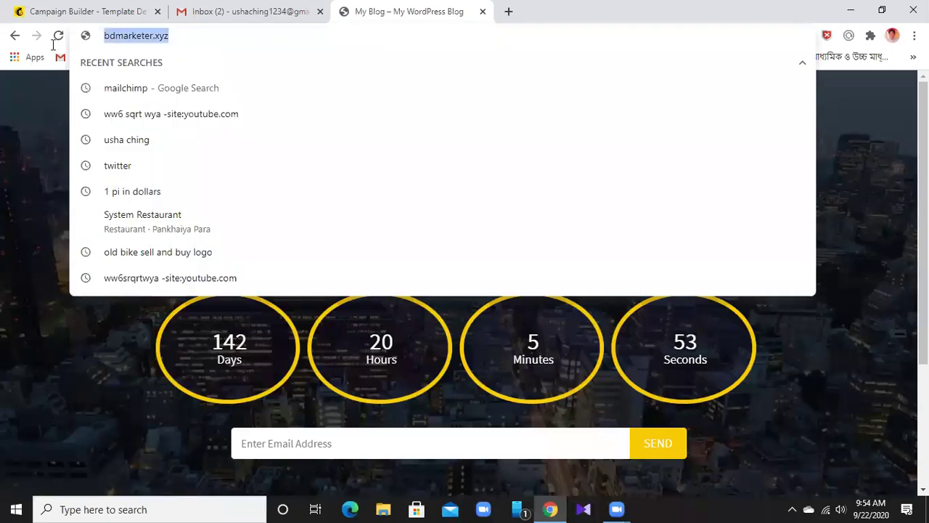
right_click(136, 39)
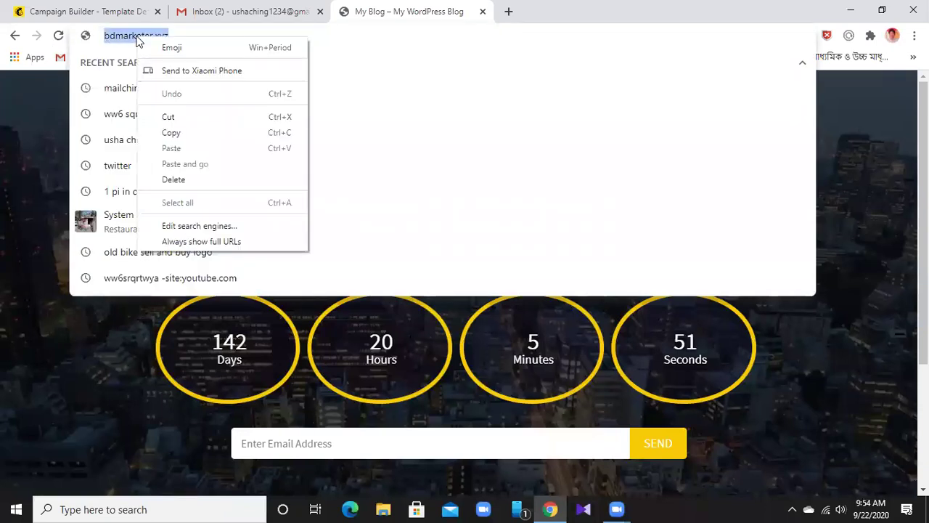
click(234, 138)
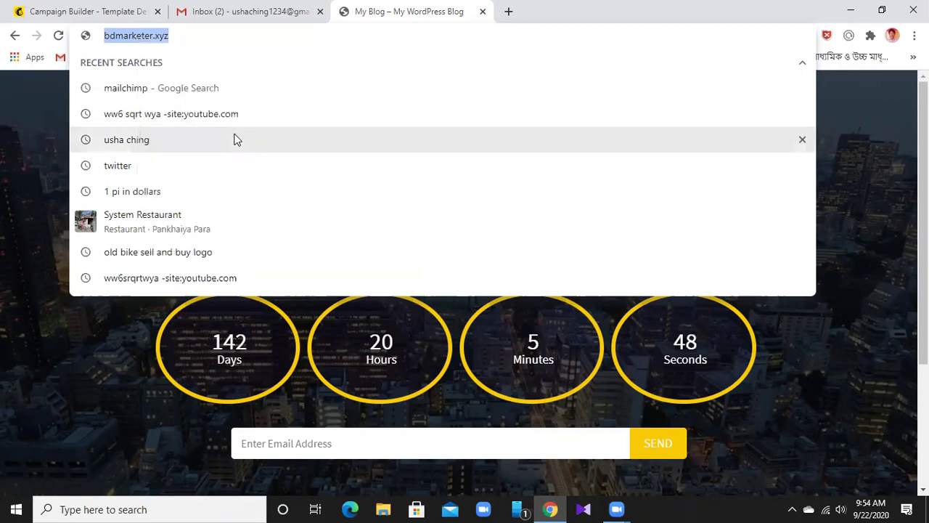
click(100, 15)
right_click(385, 309)
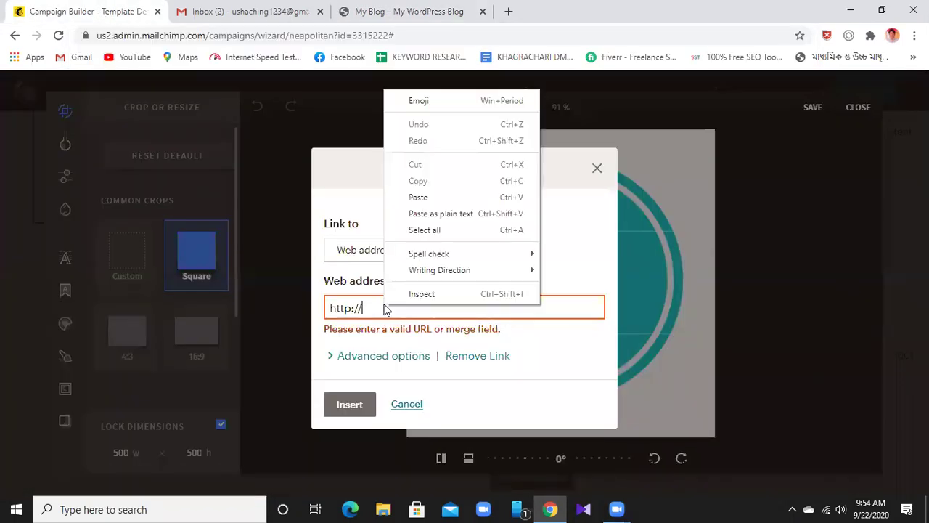
click(440, 197)
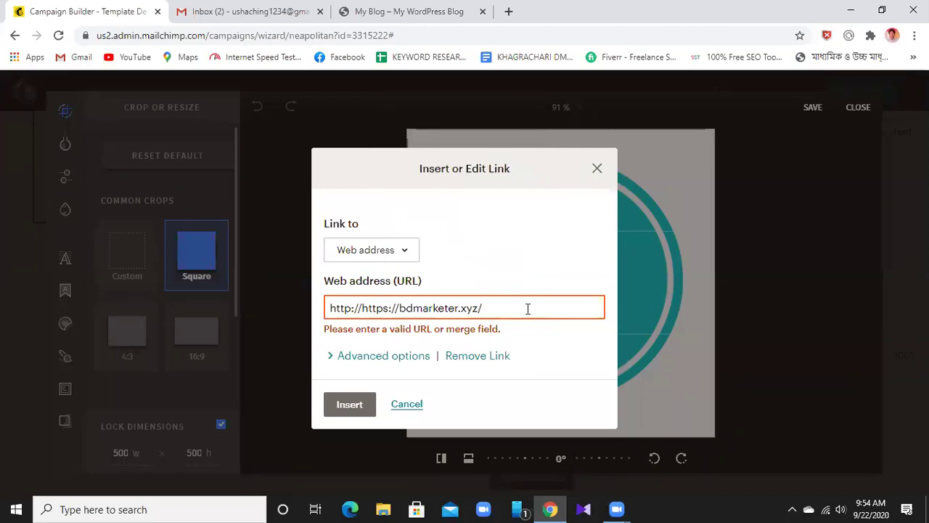
key(BackSpace)
- Expand the link's advanced options and set its title attribute to the name in the logo followed by "logo"
click(376, 355)
click(389, 349)
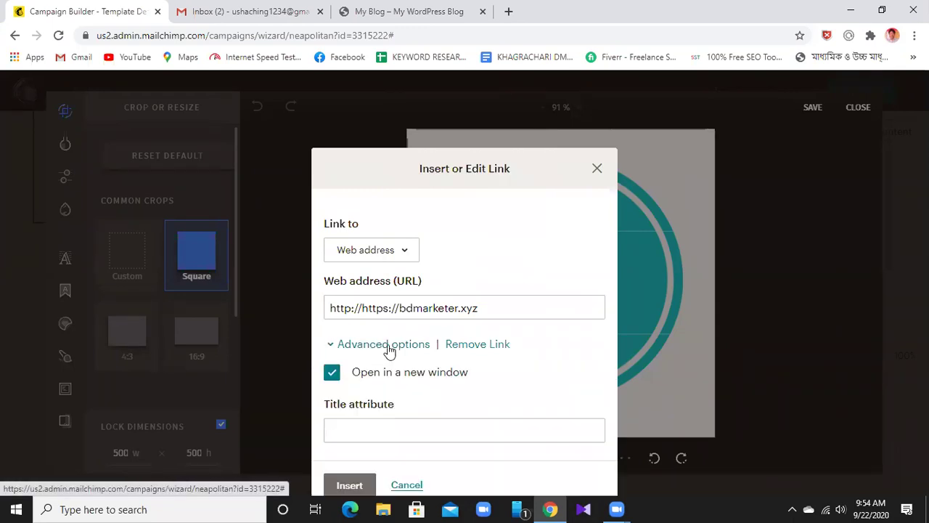
scroll(476, 391, down, 1)
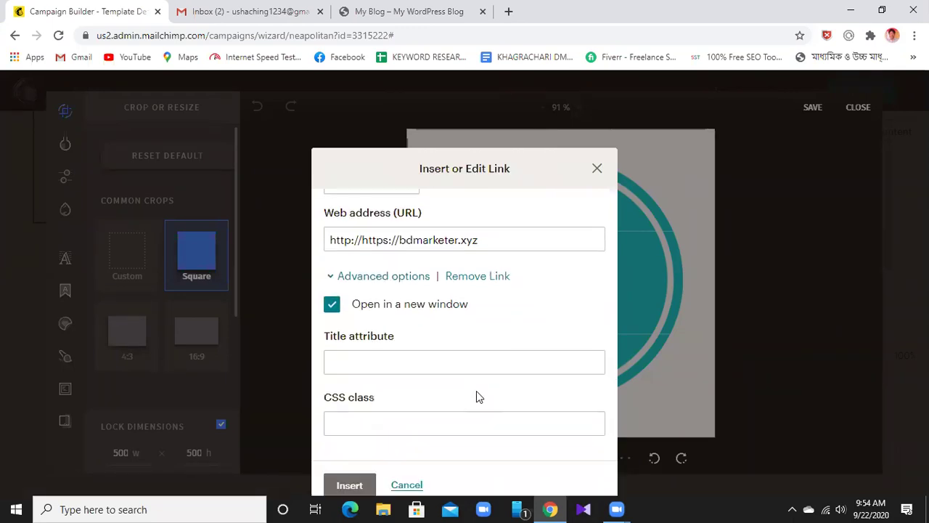
click(388, 363)
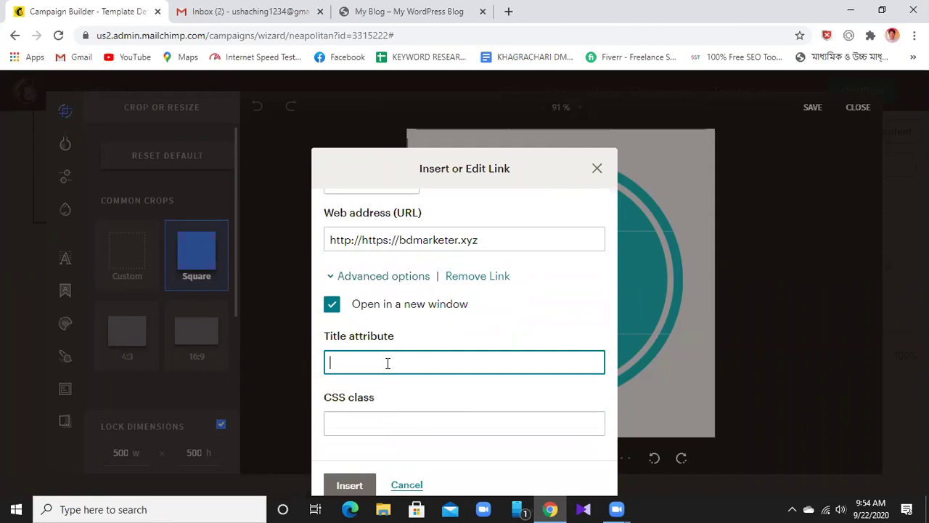
text(Ushaching logo)
click(397, 239)
key(BackSpace)
key(BackSpace)
key(BackSpace)
key(BackSpace)
key(BackSpace)
key(BackSpace)
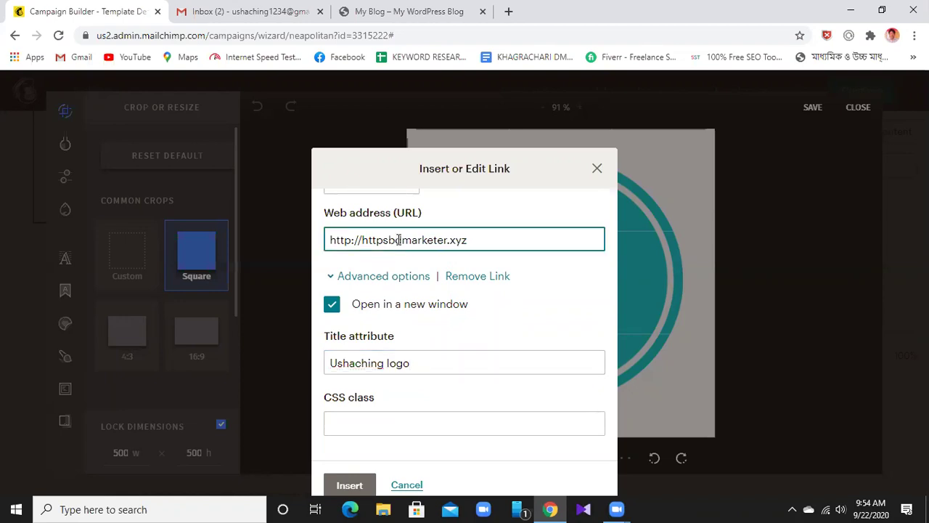
key(BackSpace)
key(BackSpace)
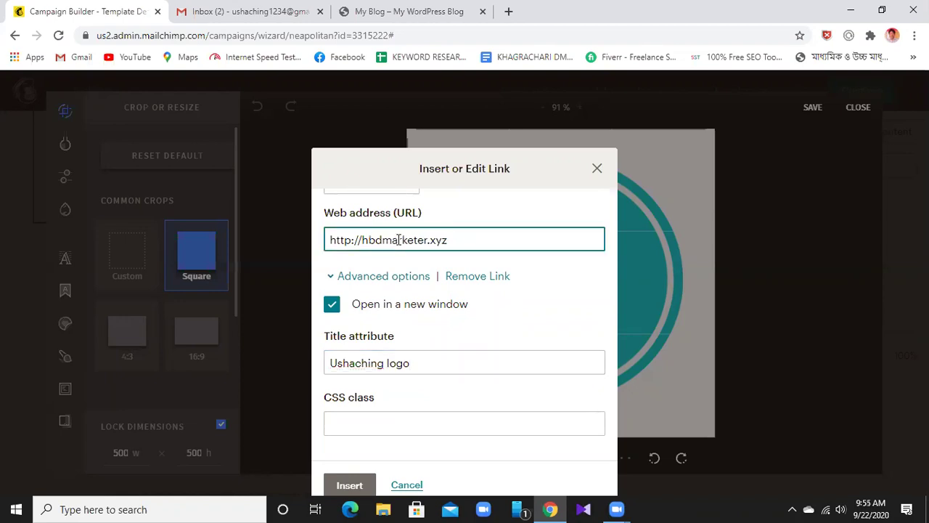
click(459, 236)
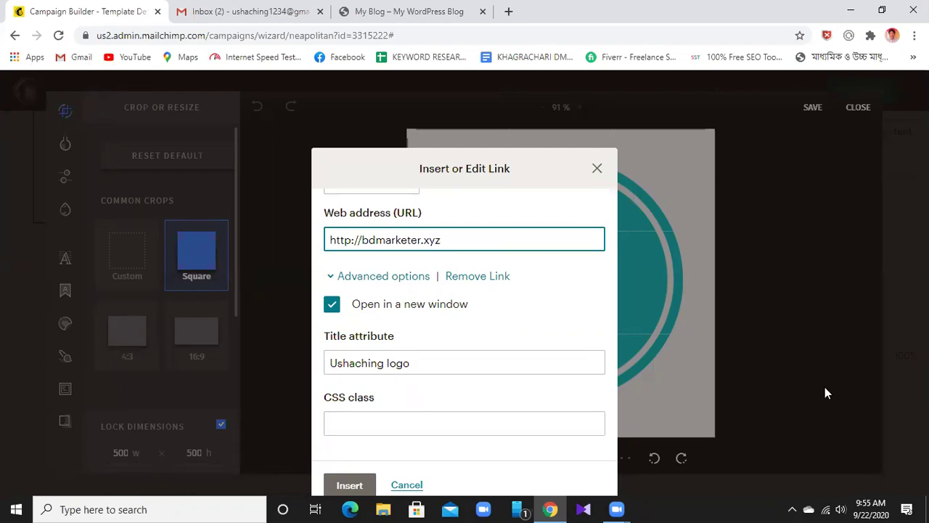
click(350, 240)
text(s)
click(483, 241)
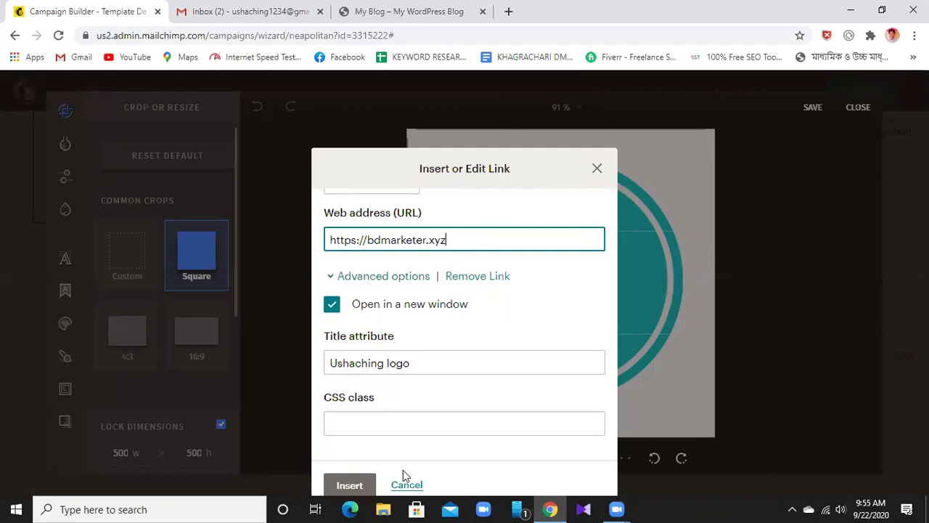
key(alt+Tab)
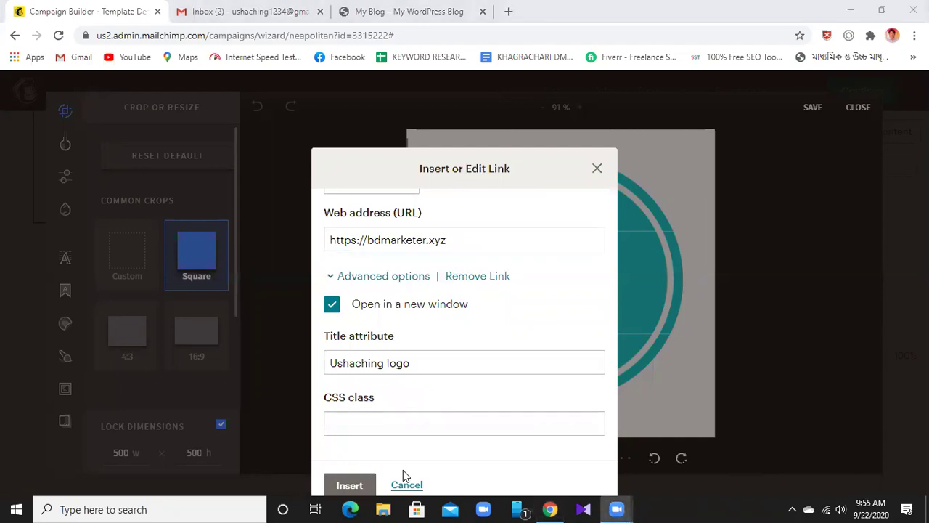
click(358, 486)
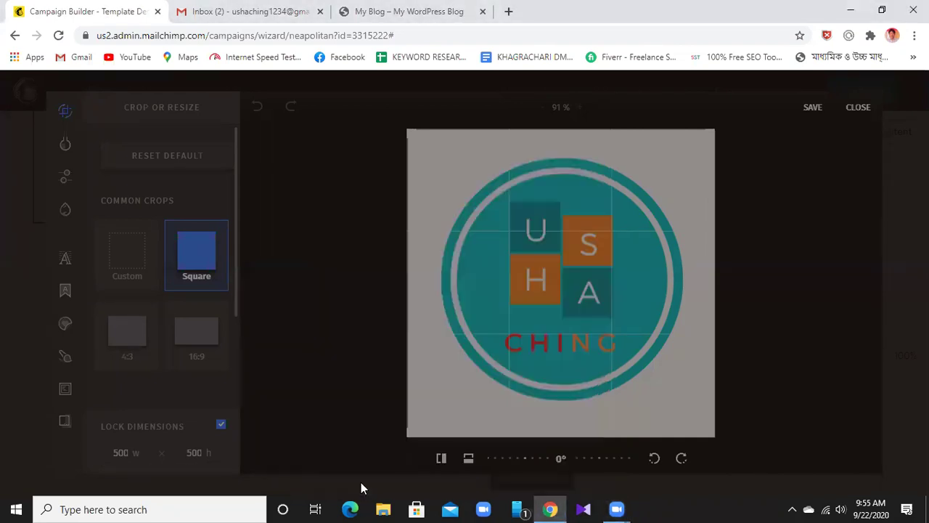
click(813, 107)
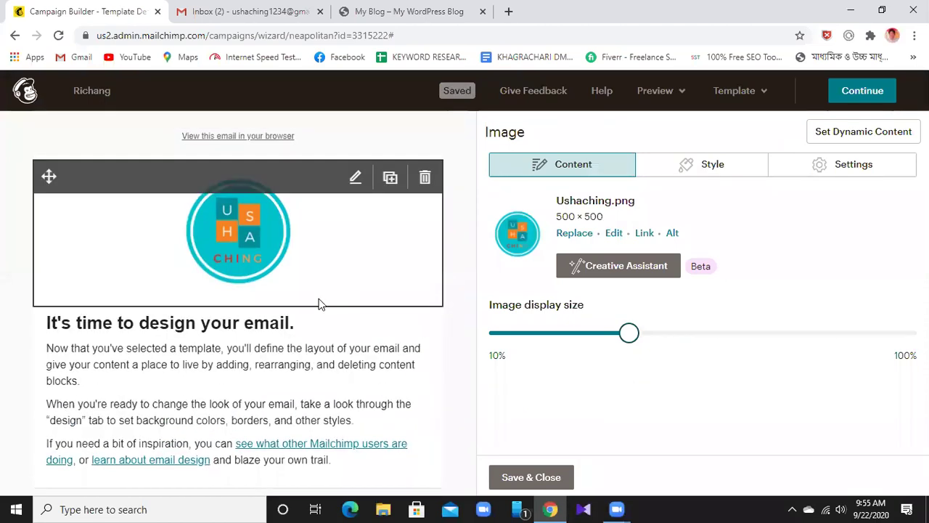
- Set the logo image's alt text to the name in the logo followed by "logo" in lowercase
click(673, 233)
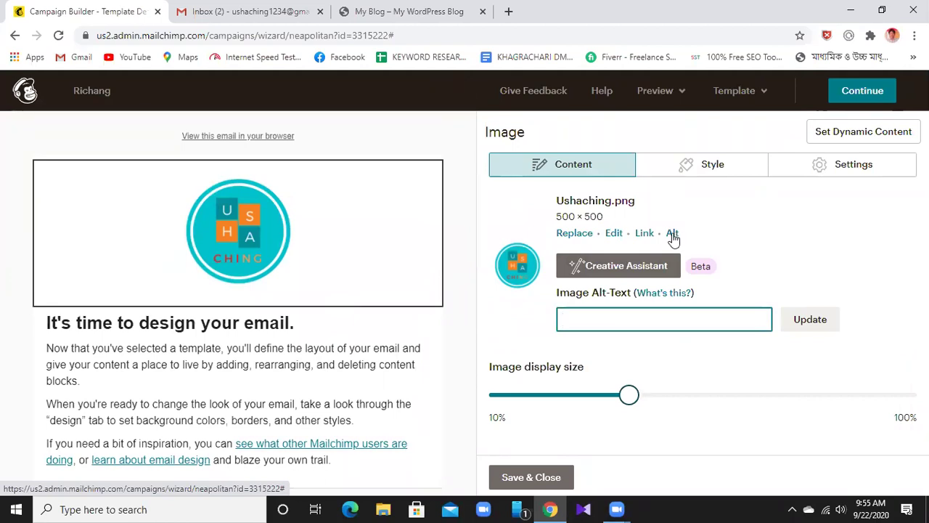
click(595, 325)
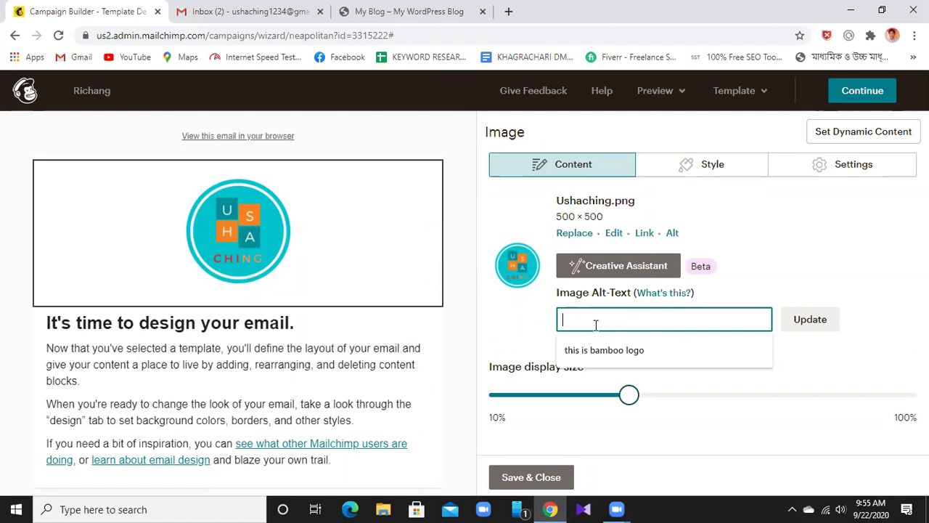
text(ushac)
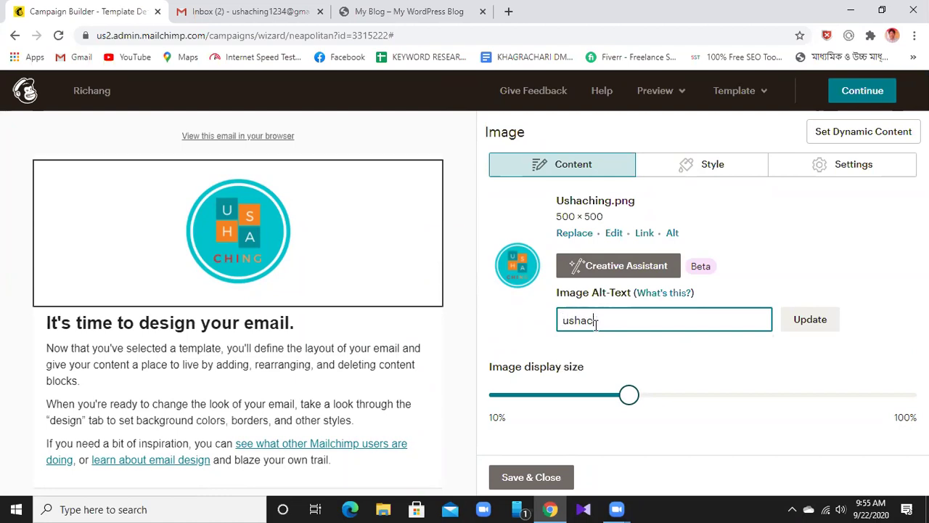
text(hing logo)
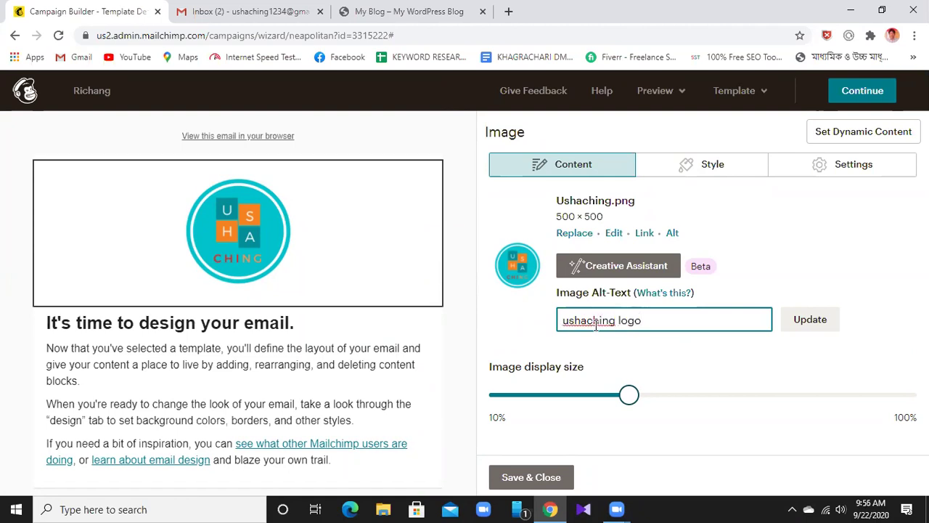
click(794, 321)
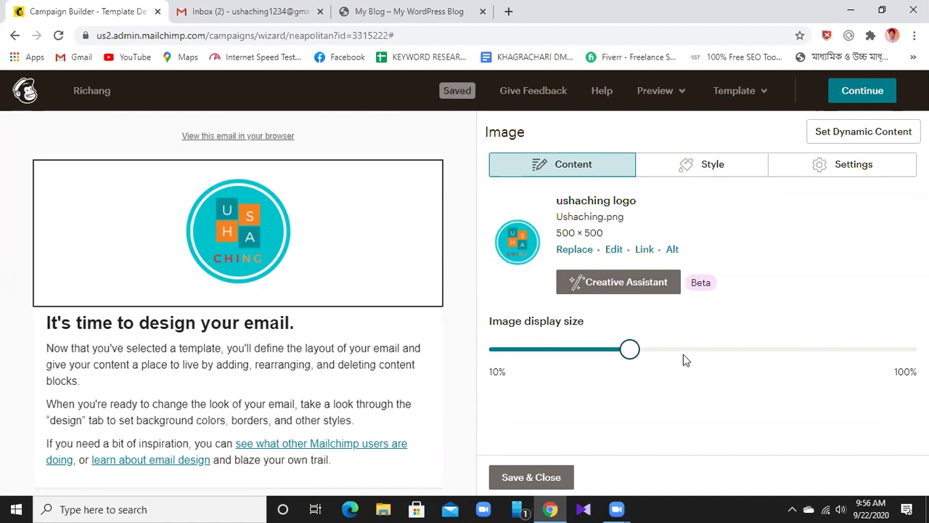
- Give the logo image a solid border in red #dd2626 and round its corners to a bit over a third of the range
click(700, 169)
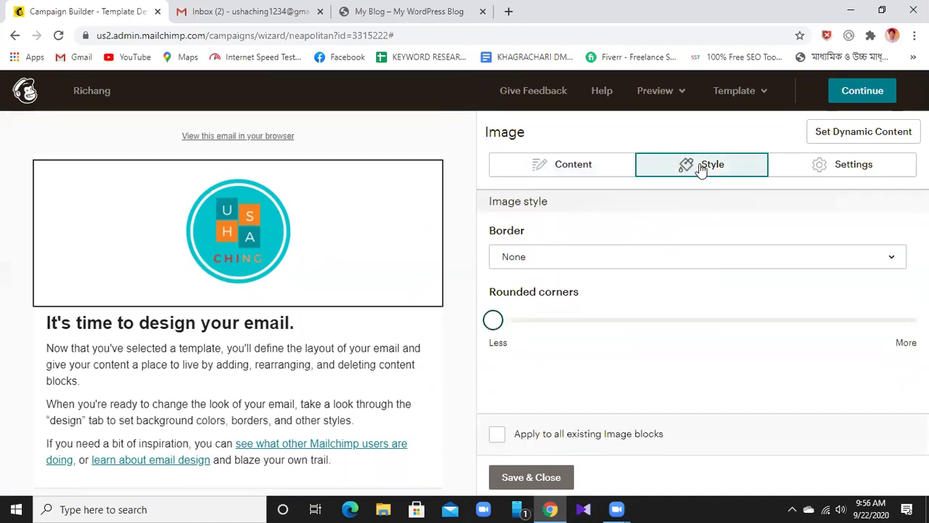
click(892, 260)
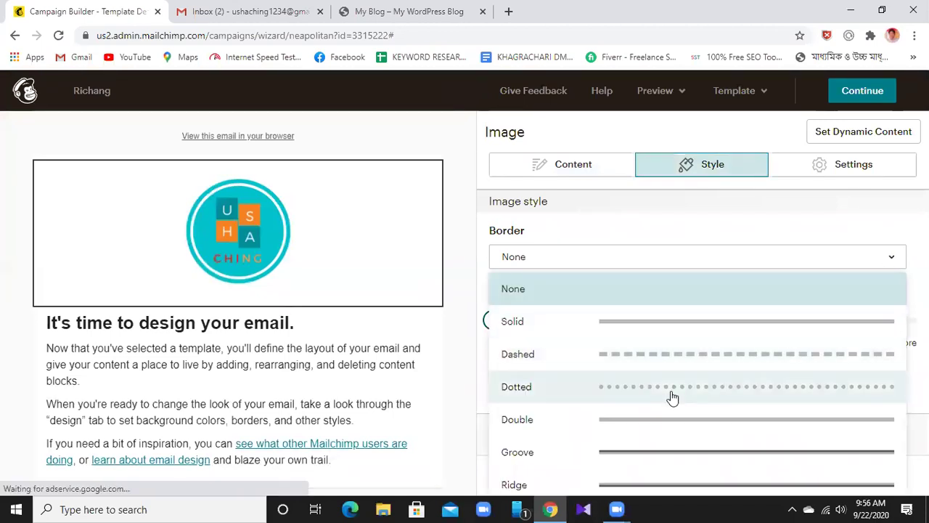
click(661, 323)
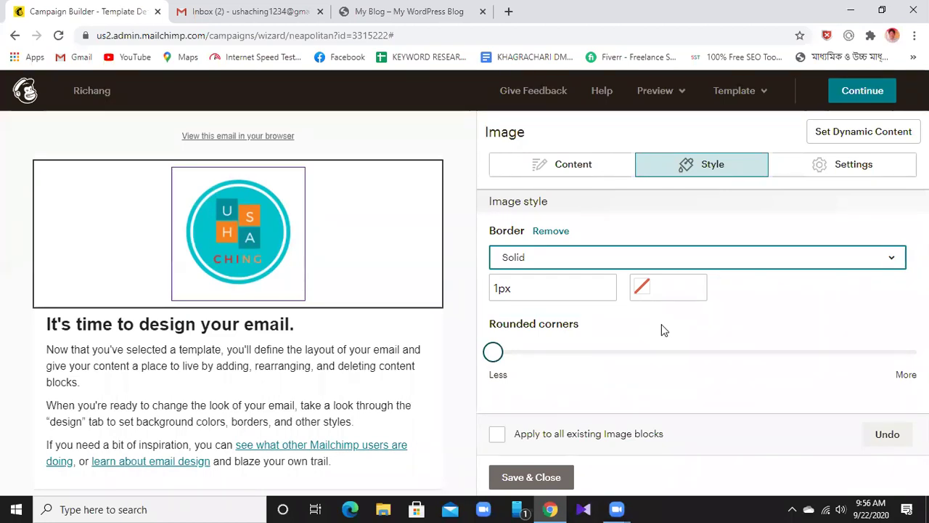
click(641, 293)
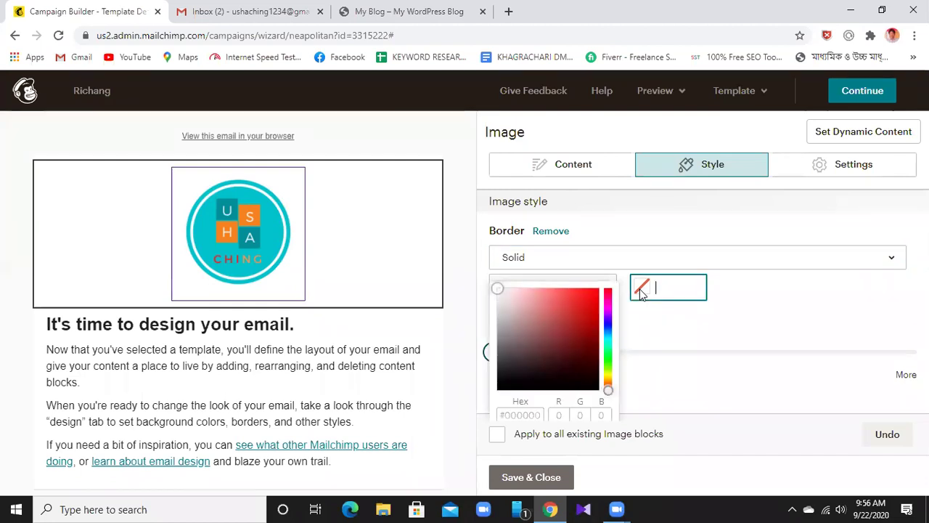
drag(501, 290, 585, 303)
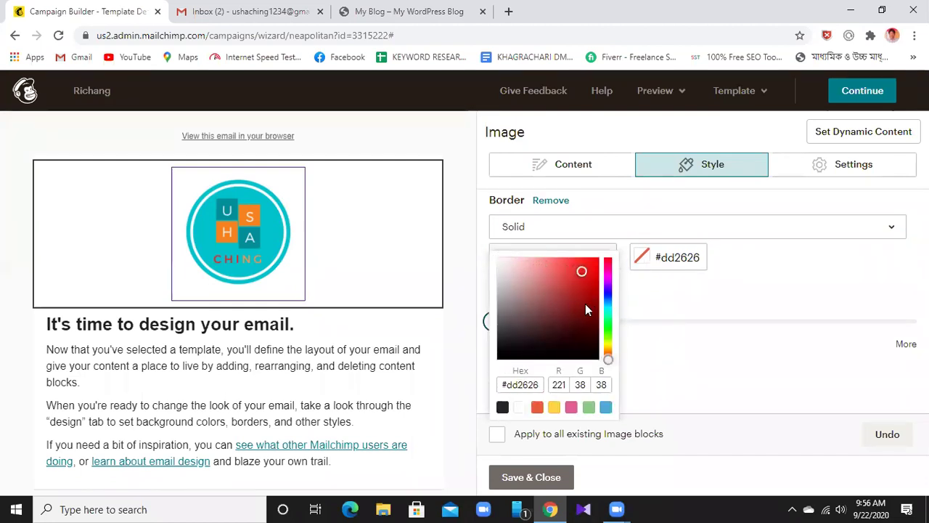
click(789, 305)
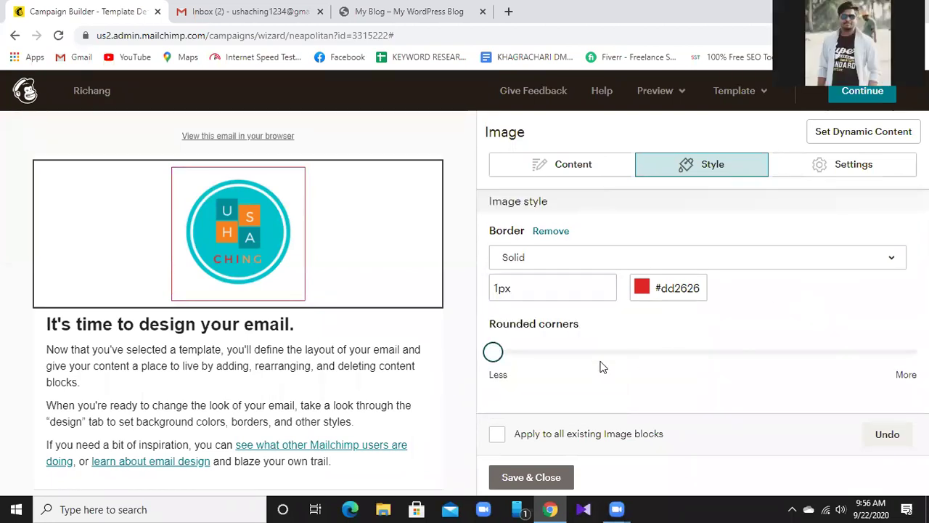
drag(495, 354, 651, 353)
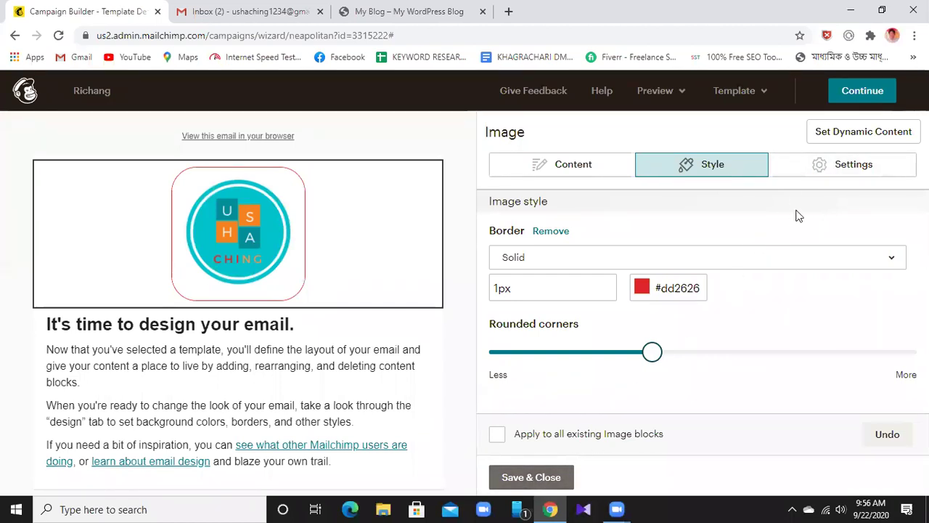
- Set the logo image's margins to edge to edge, keep it centered, and save and close the image block
click(847, 165)
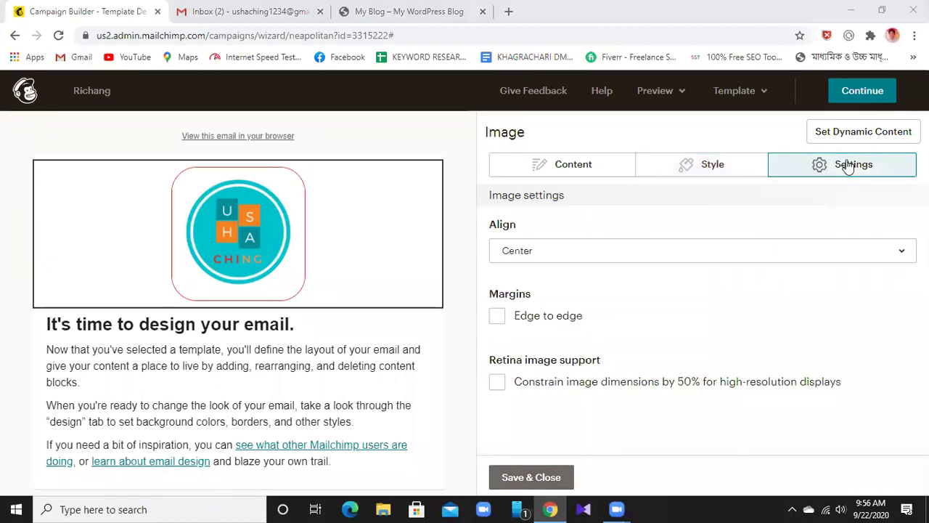
click(896, 252)
click(896, 252)
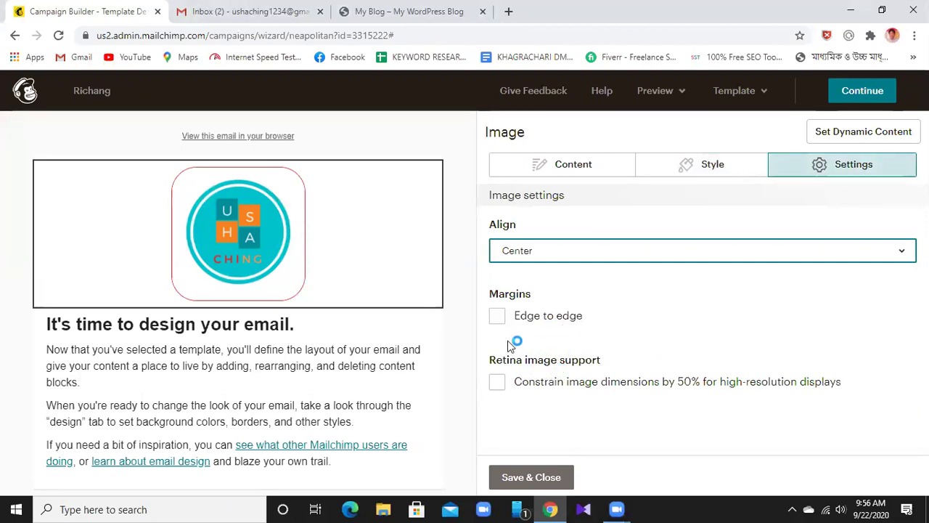
click(497, 317)
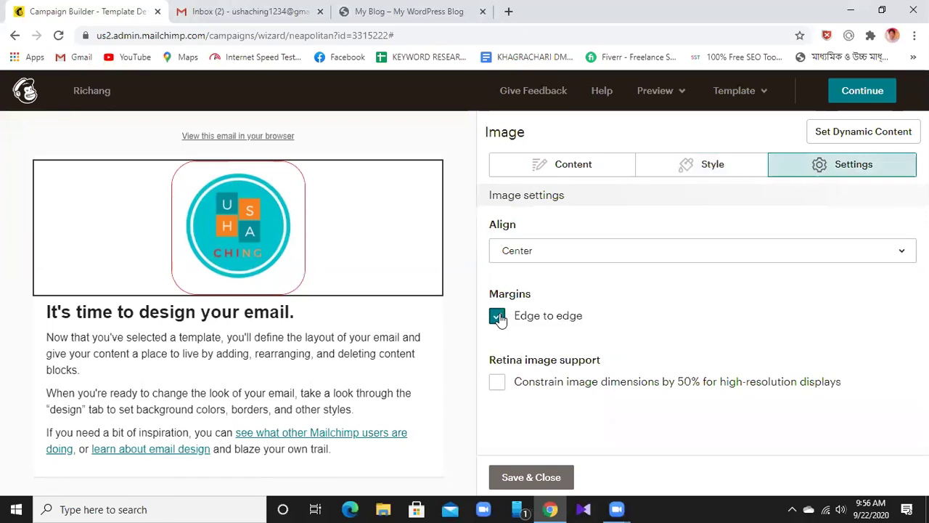
click(532, 477)
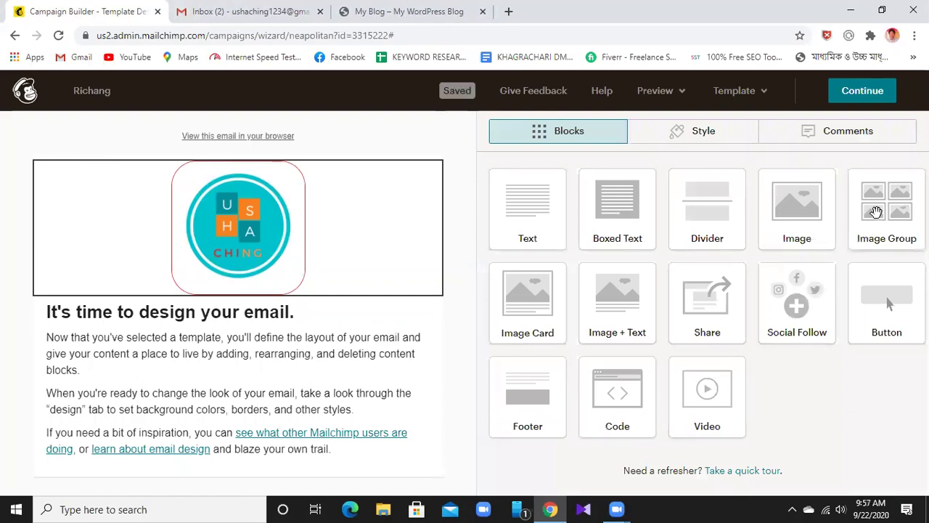
- Add an Image Group block to the email directly below the logo
drag(876, 212, 128, 251)
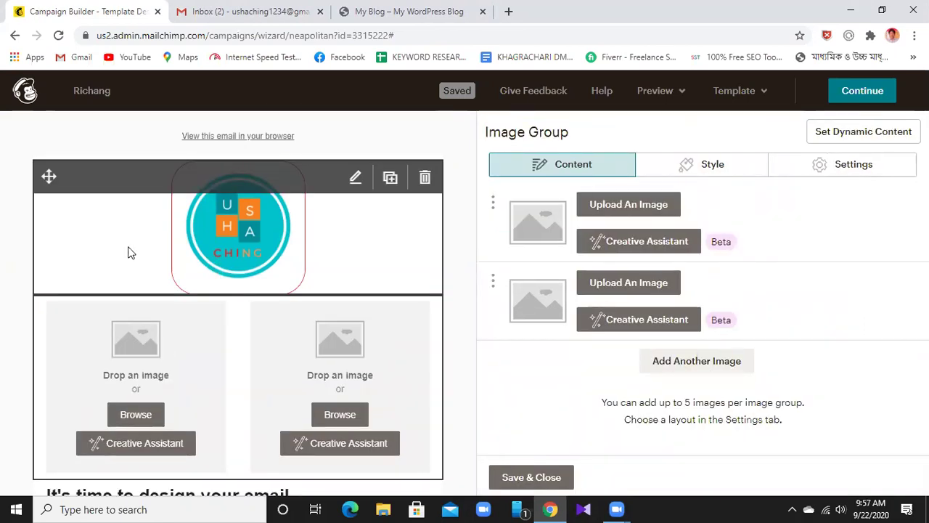
- Upload the Temple picture from the Downloads folder and place it in the image group's first slot
click(619, 206)
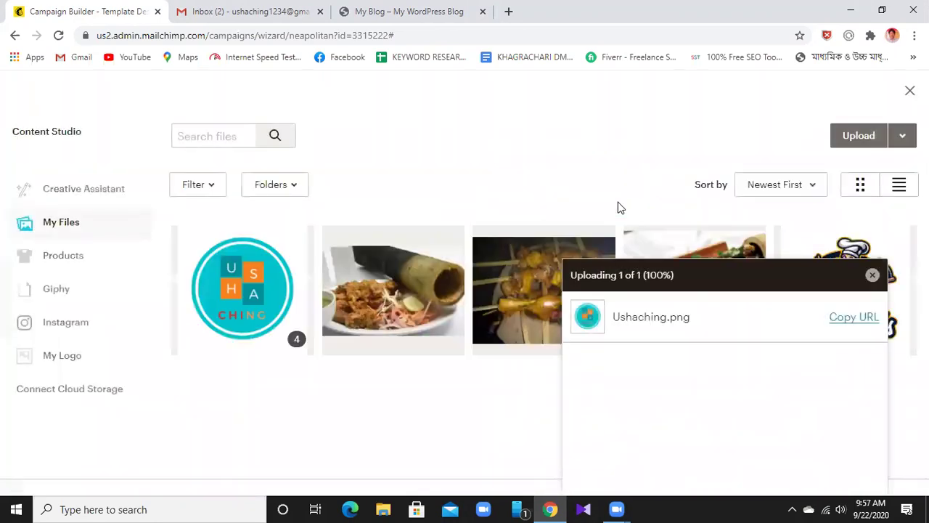
click(846, 138)
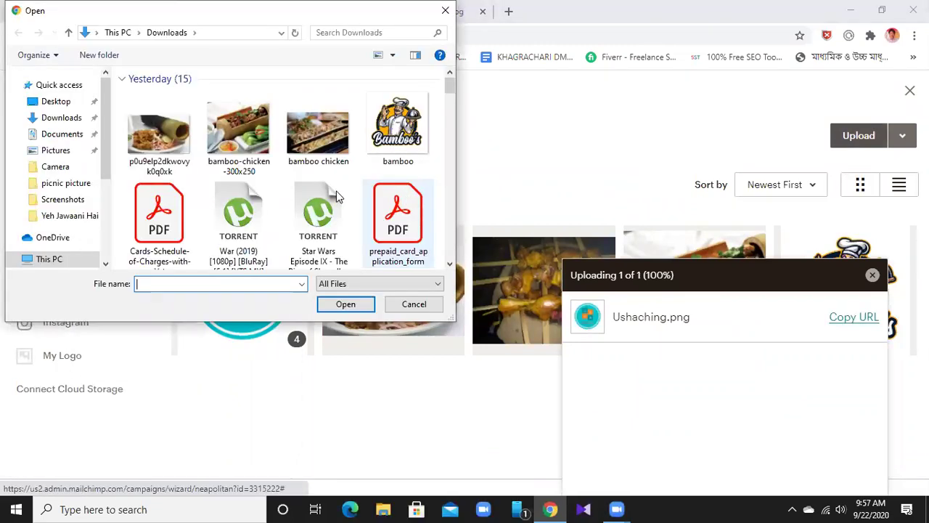
scroll(336, 190, down, 8)
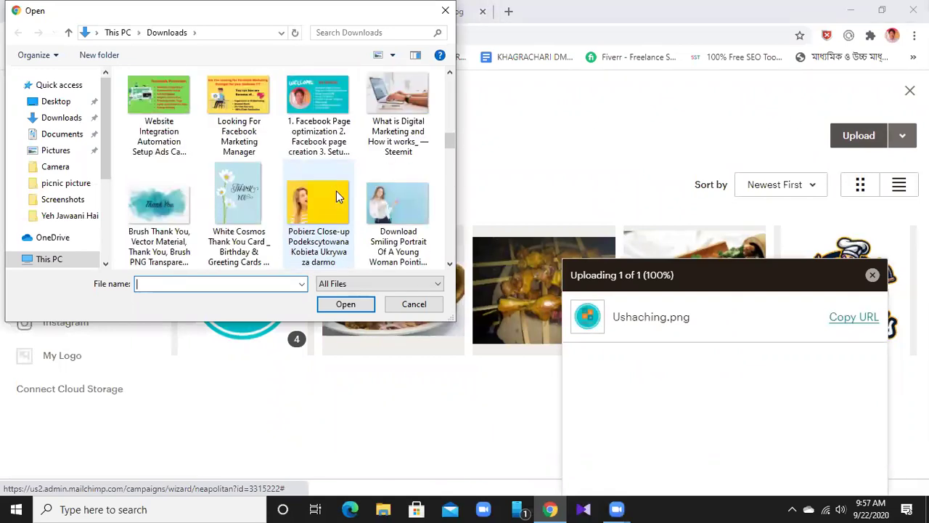
scroll(336, 191, up, 2)
scroll(336, 191, down, 6)
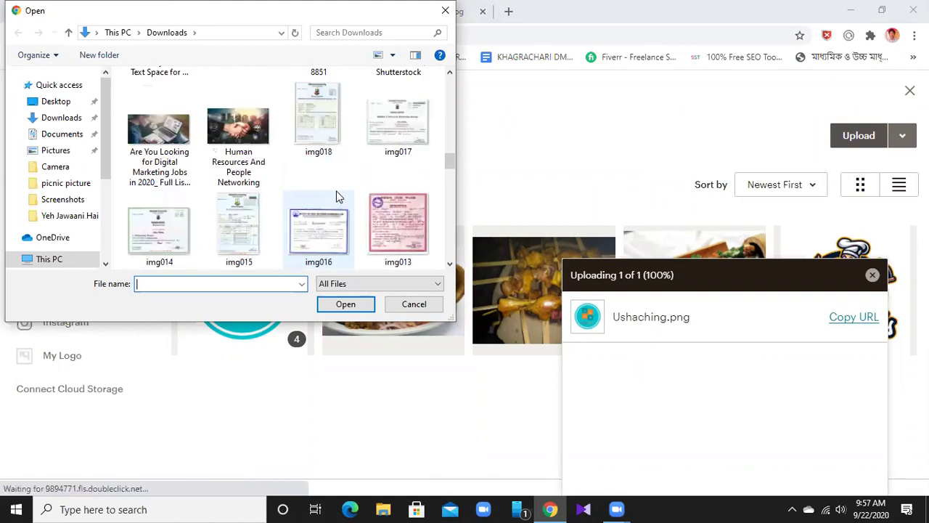
scroll(336, 194, down, 10)
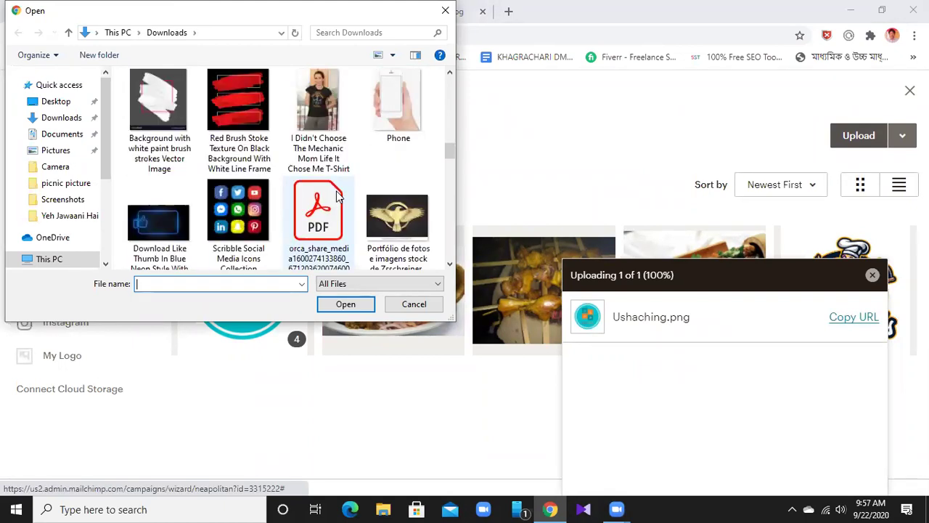
scroll(336, 194, up, 1)
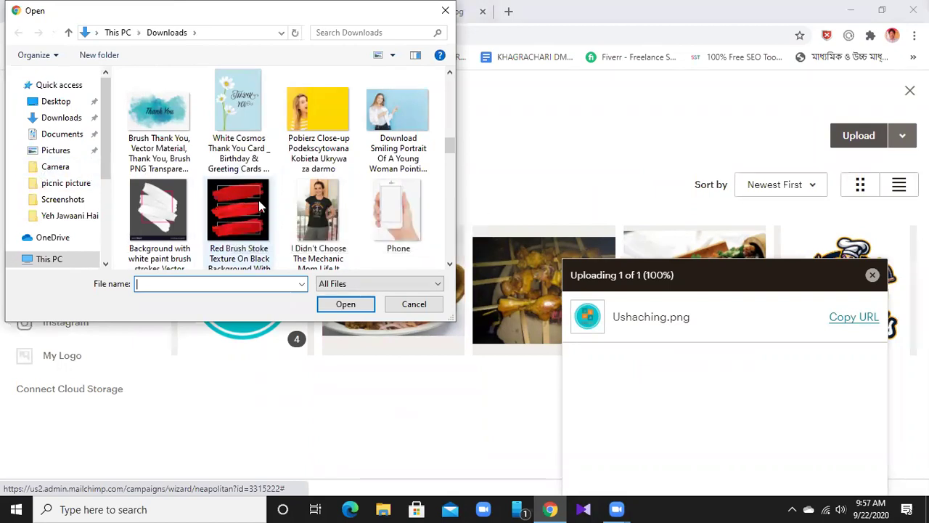
scroll(258, 200, up, 1)
scroll(258, 206, up, 1)
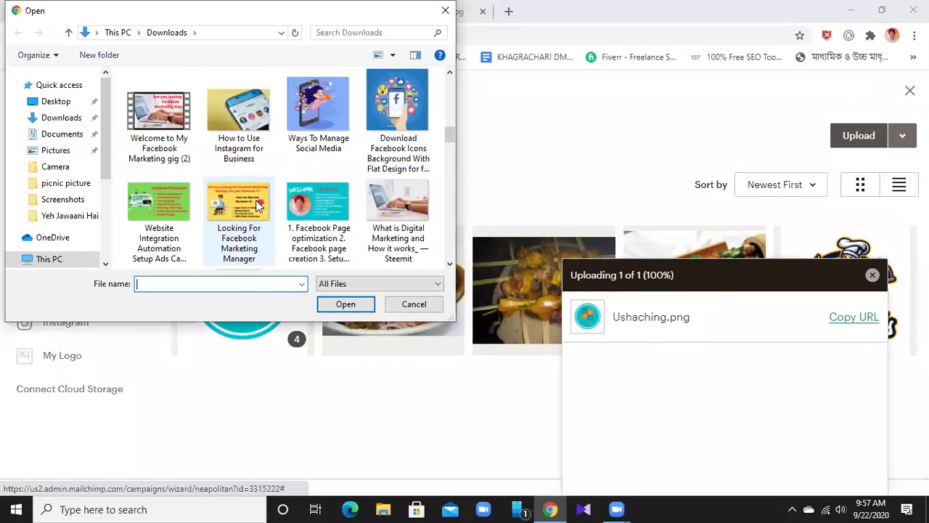
scroll(259, 206, up, 1)
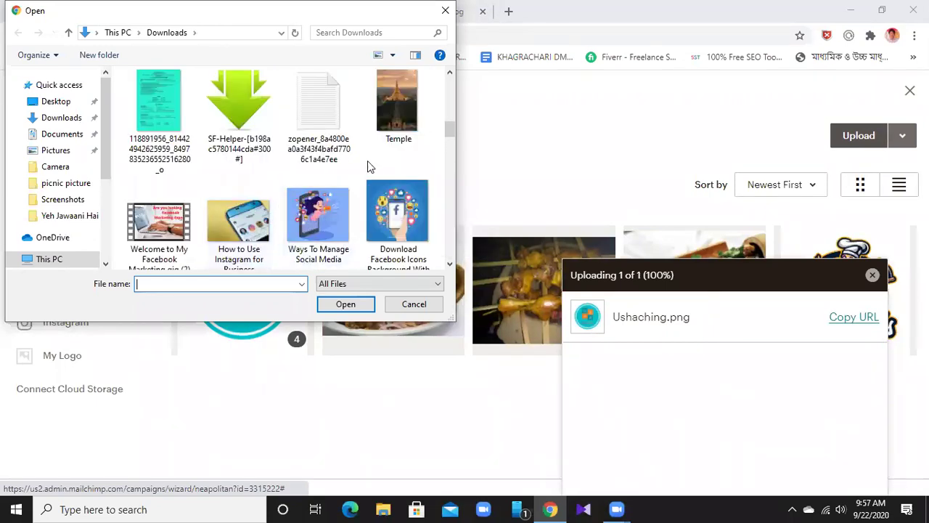
double_click(395, 131)
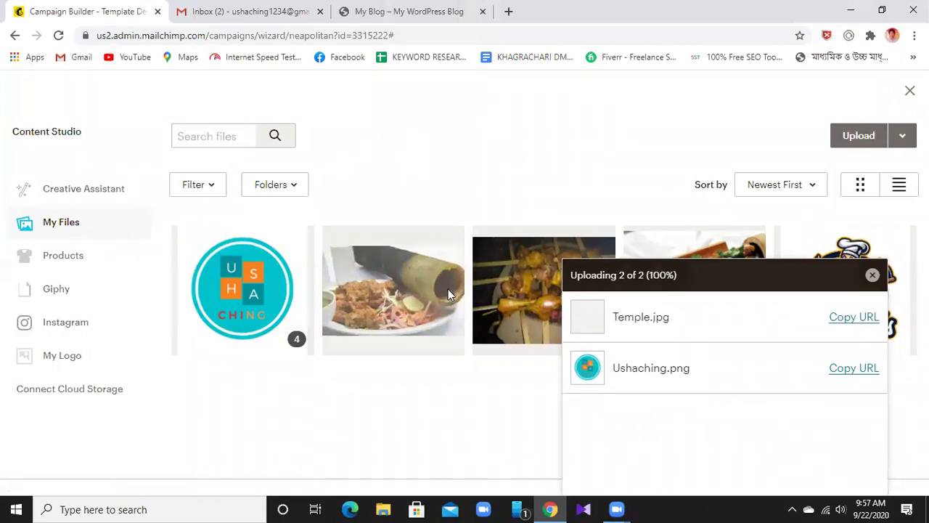
click(447, 294)
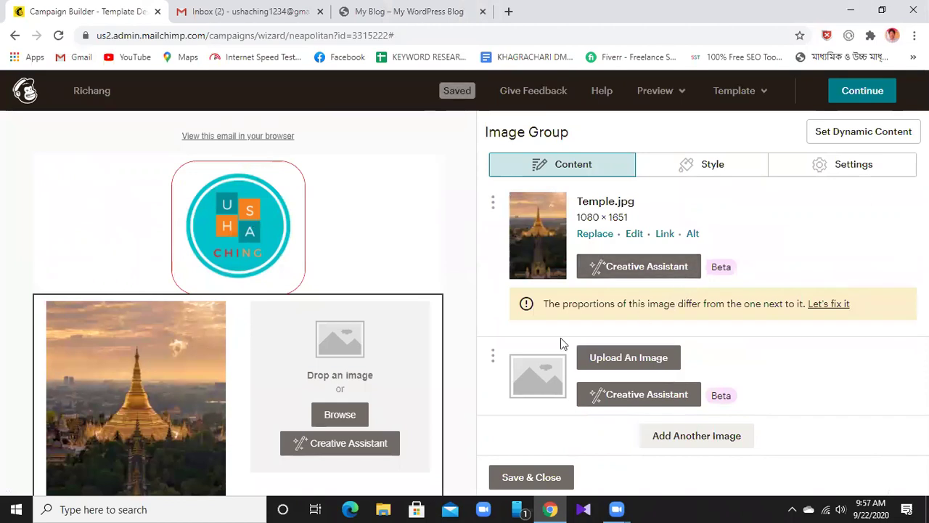
- Crop Temple.jpg at its locked proportions to the golden spire and the sky above, trimming both sides and the lower part, and save it
scroll(561, 338, down, 1)
scroll(560, 337, up, 1)
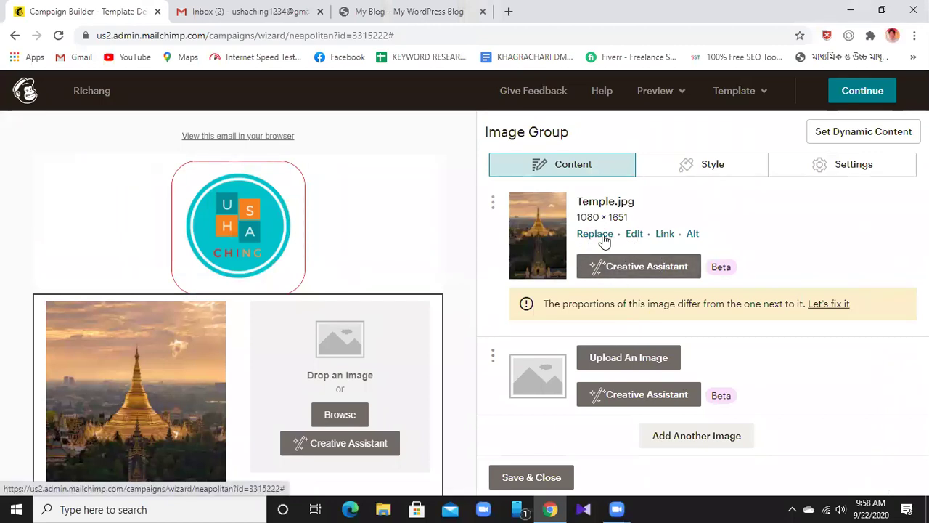
click(636, 235)
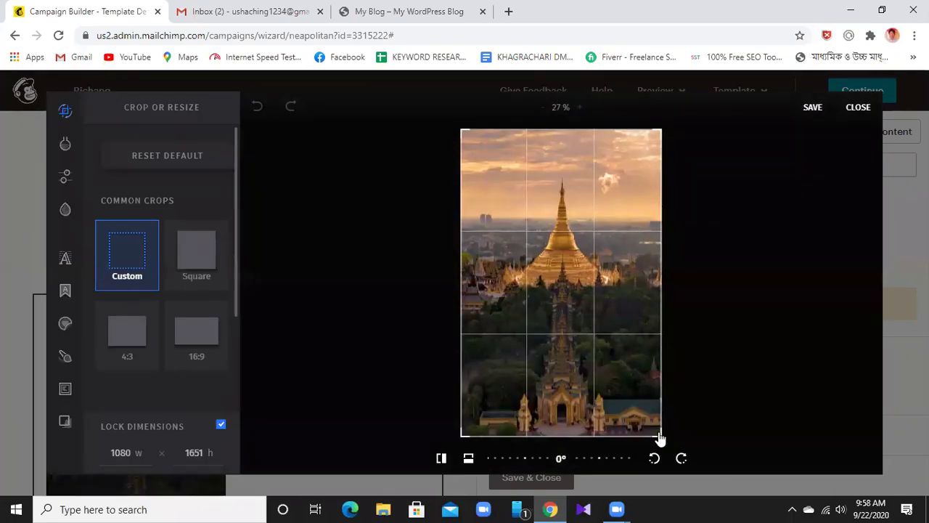
click(660, 405)
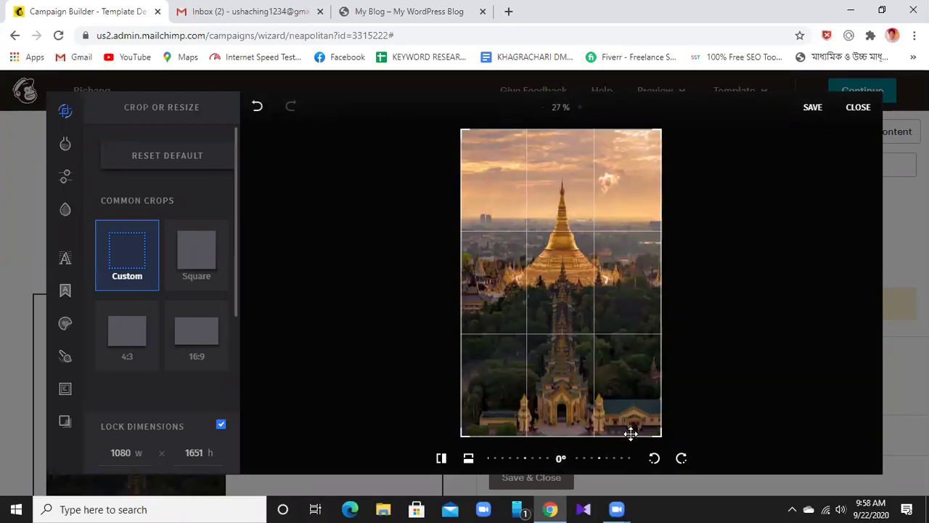
drag(659, 440, 710, 413)
drag(660, 437, 641, 405)
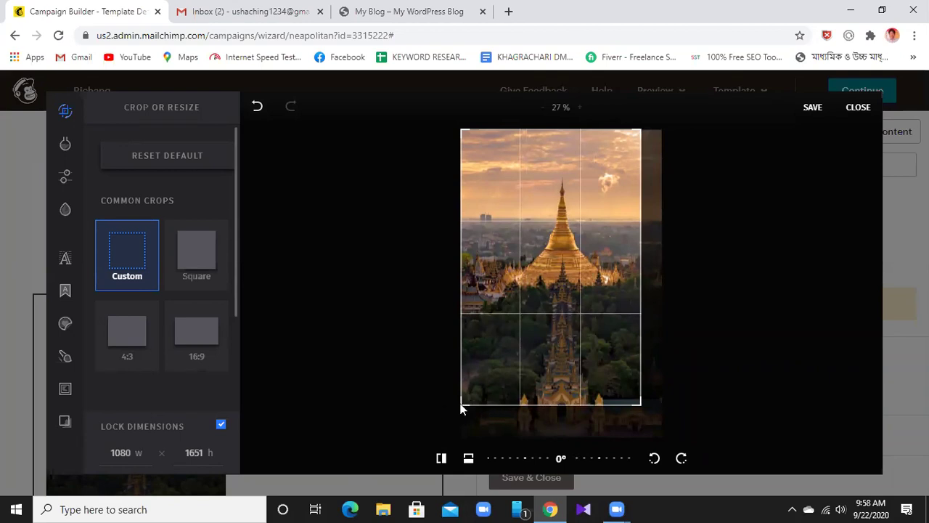
drag(461, 411, 488, 305)
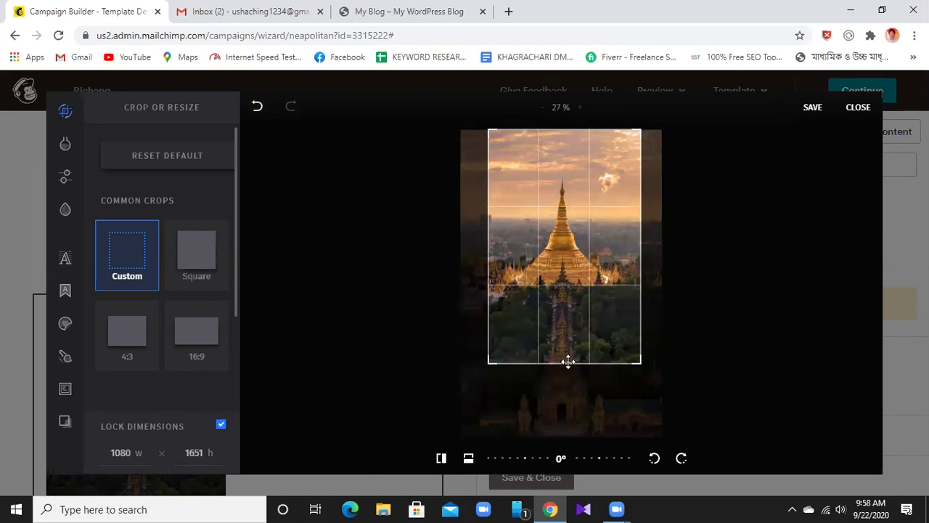
drag(566, 357, 569, 320)
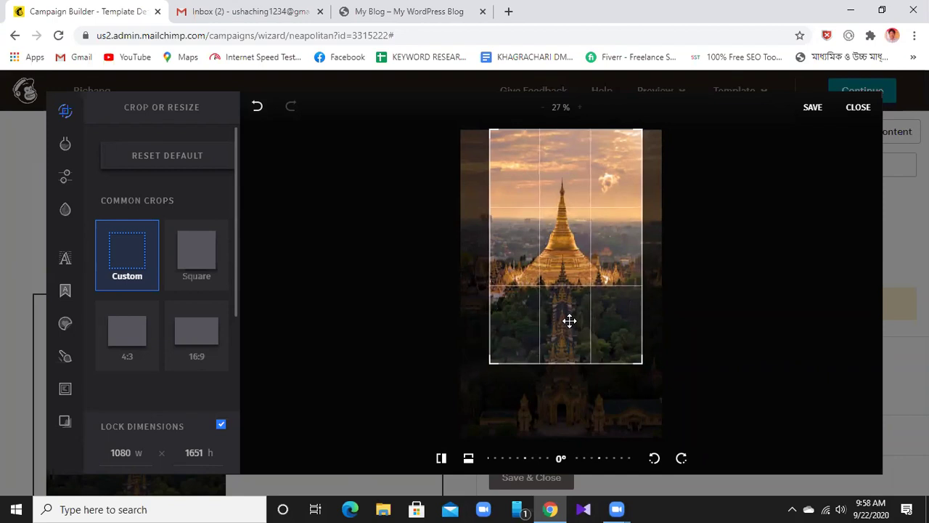
drag(641, 368, 631, 348)
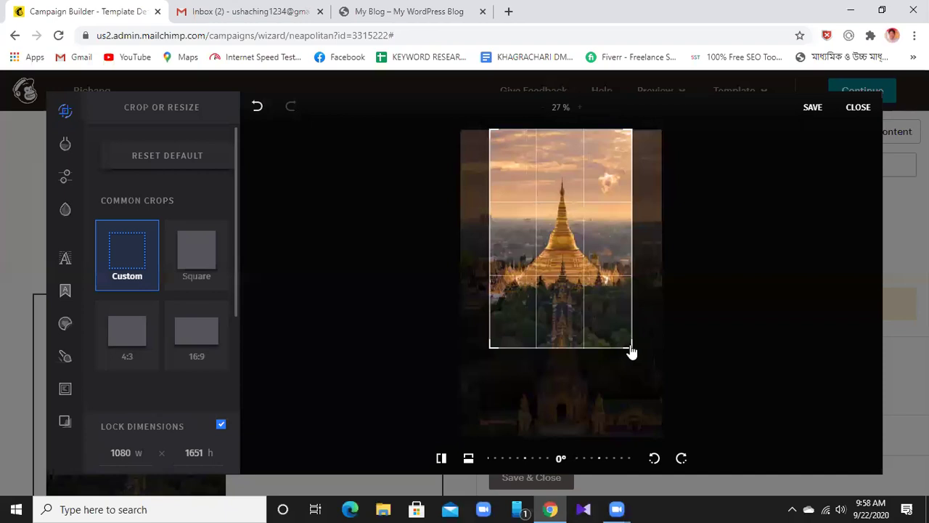
drag(632, 352, 614, 261)
drag(491, 335, 504, 292)
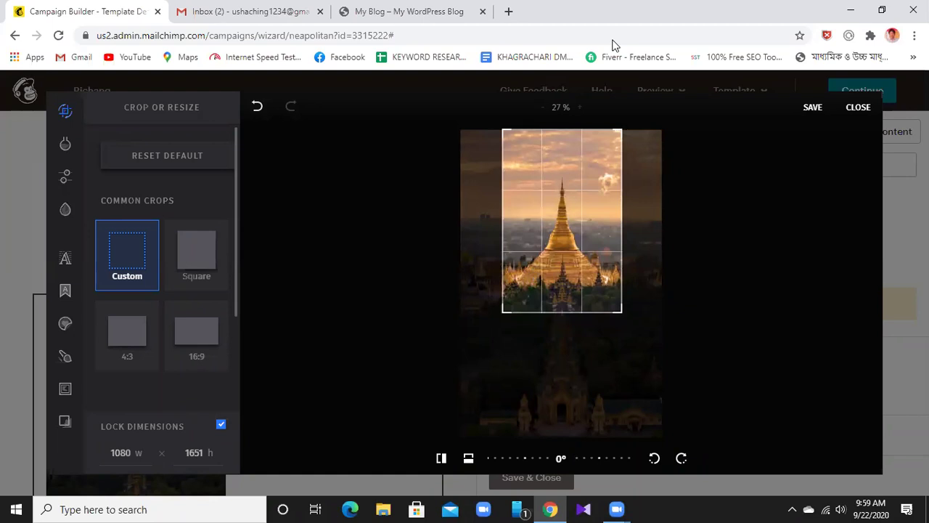
drag(617, 134, 616, 247)
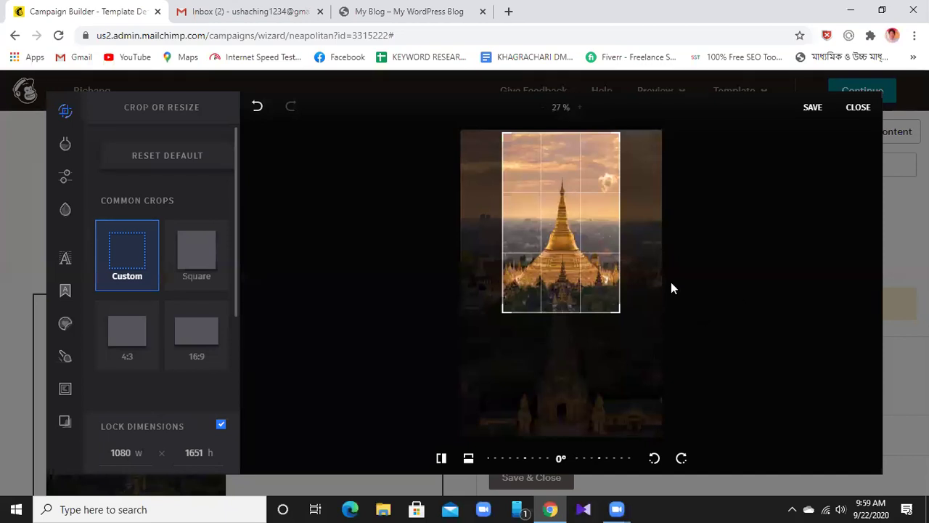
click(814, 116)
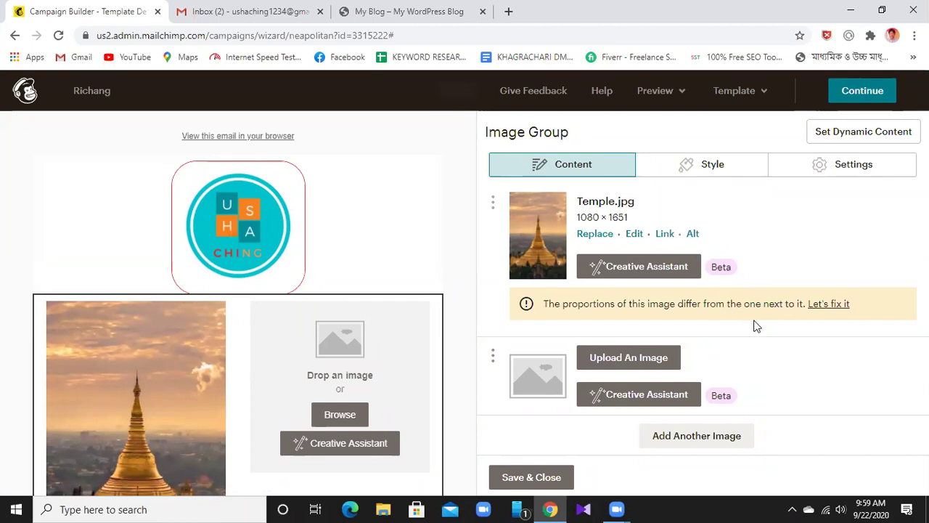
scroll(753, 326, down, 1)
scroll(753, 326, up, 1)
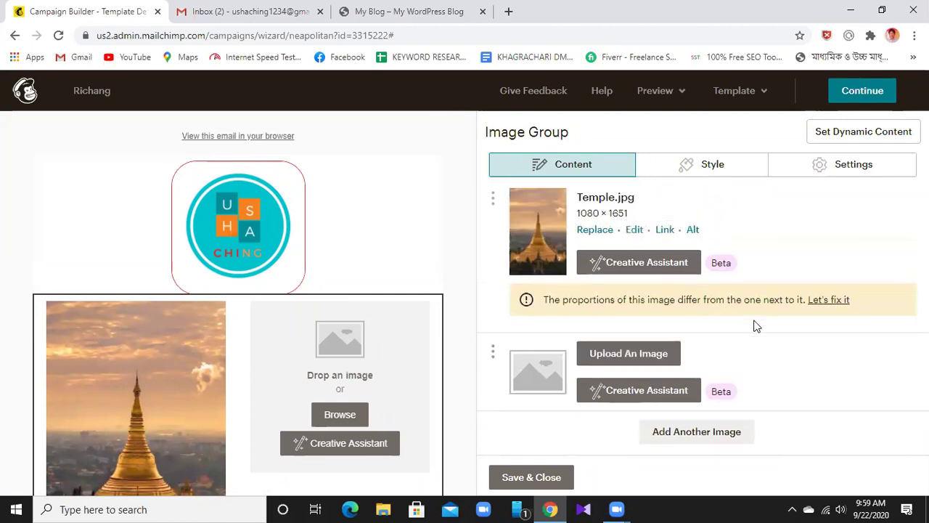
click(665, 234)
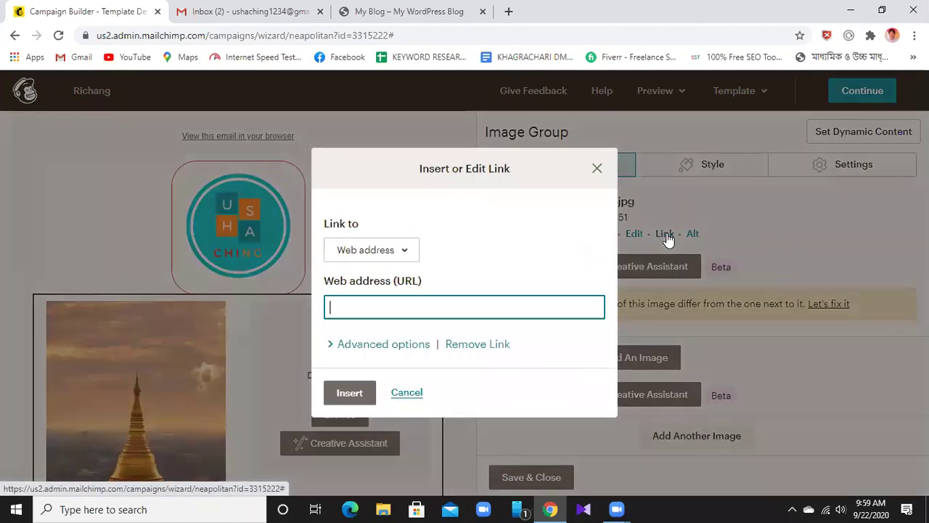
right_click(366, 308)
click(420, 202)
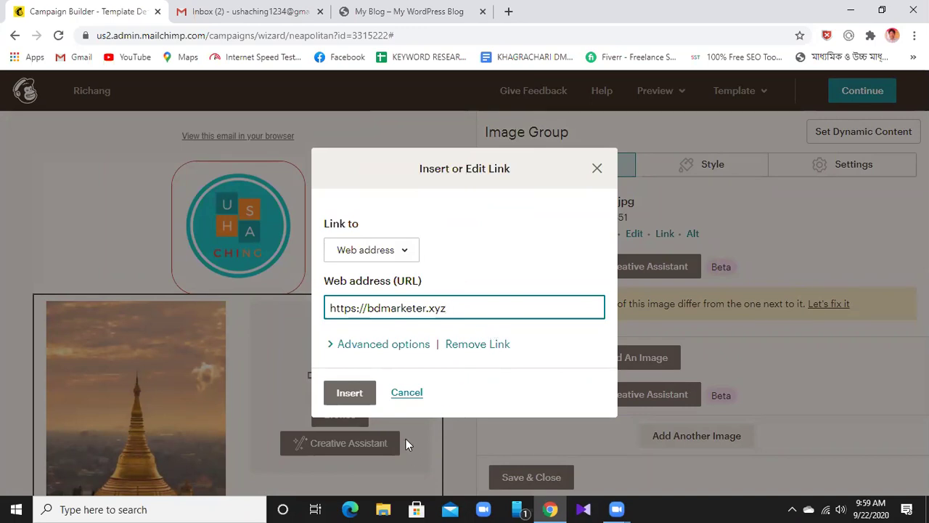
click(349, 392)
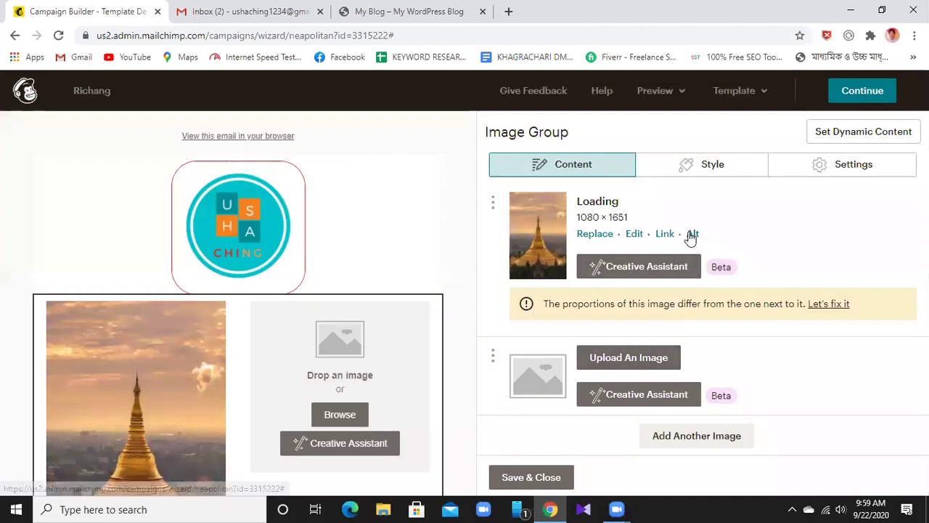
- Set the temple image's alt text to the name in the logo followed by "image", all in lowercase
click(691, 234)
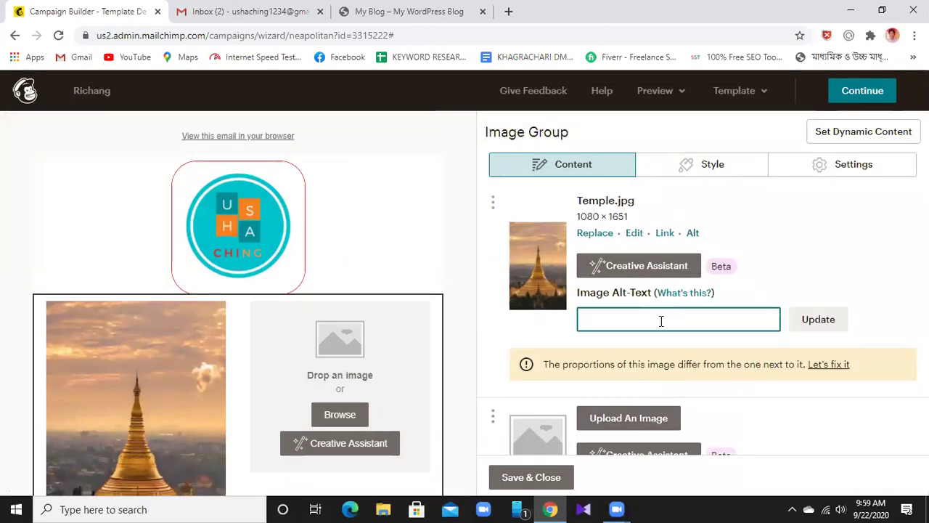
text(ush)
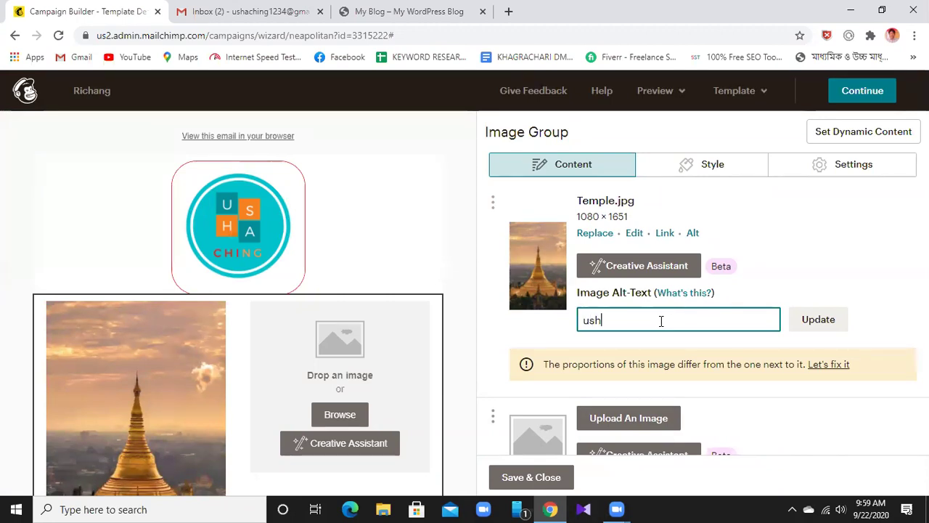
text(aching image)
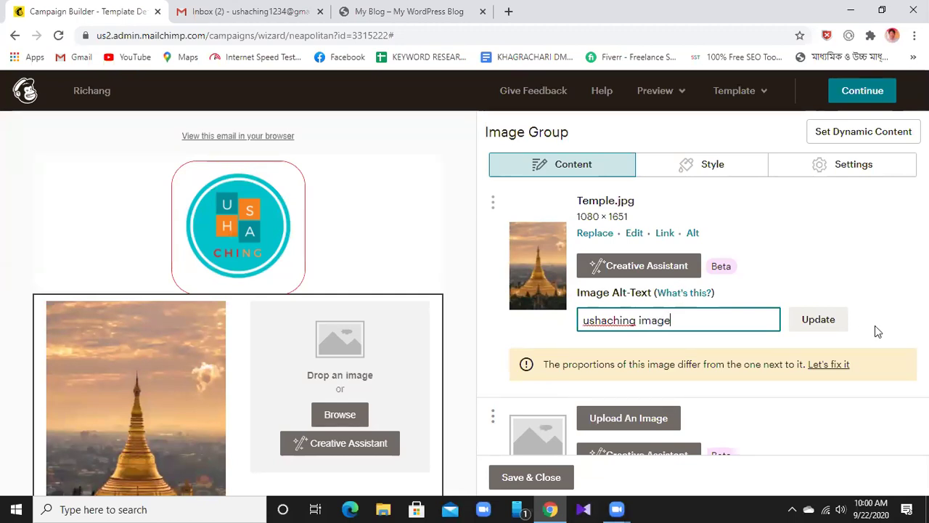
click(817, 324)
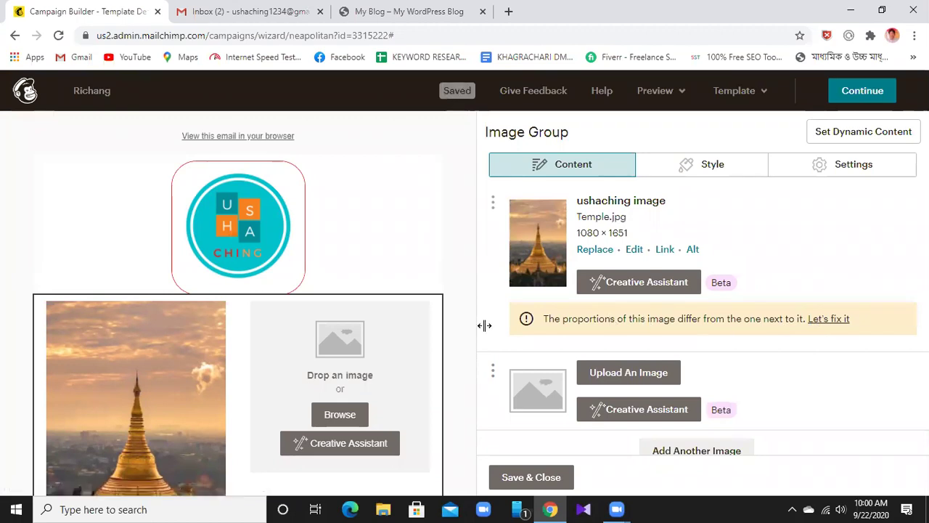
- Upload bamboo-chicken-300x250 from the Downloads folder into the image group's second slot
click(628, 372)
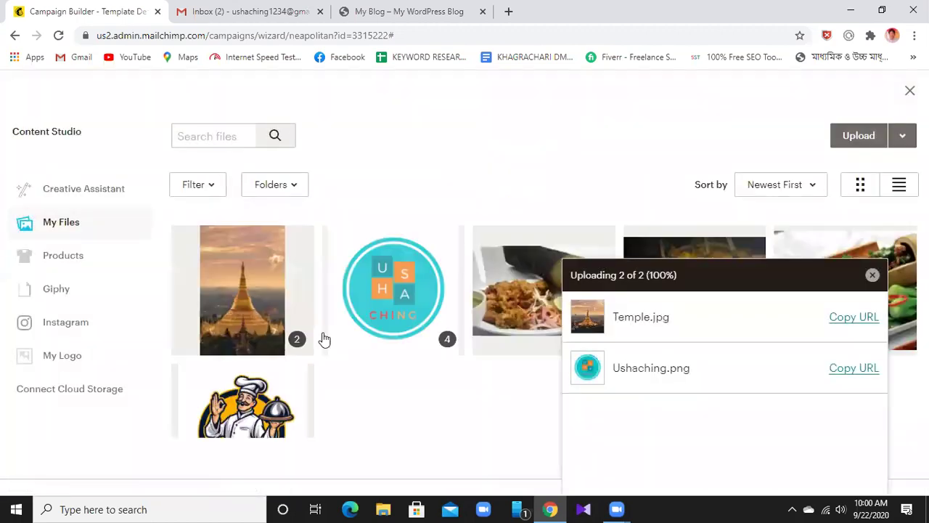
click(835, 135)
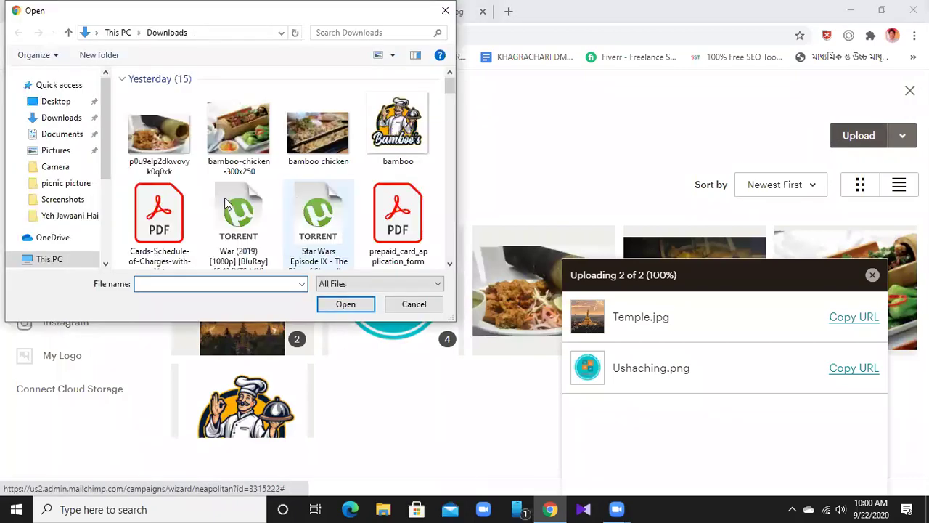
scroll(236, 174, down, 3)
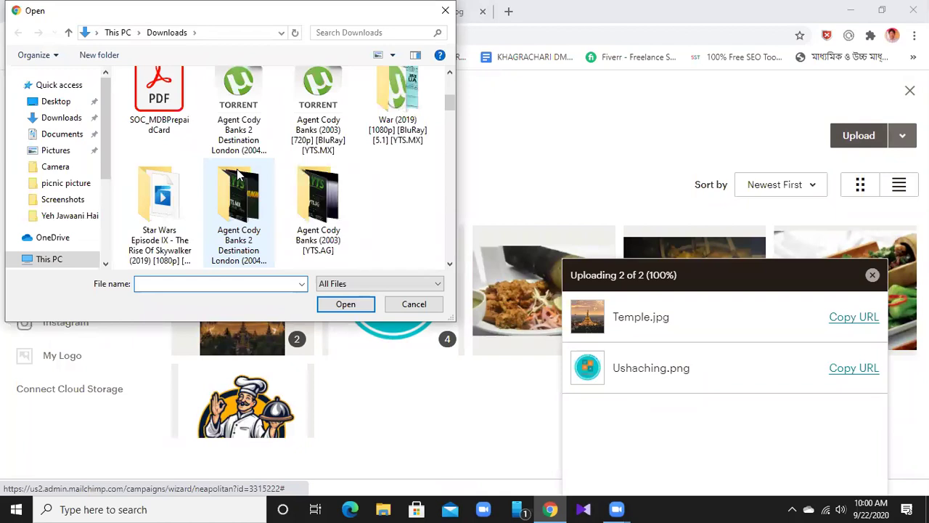
scroll(273, 187, up, 2)
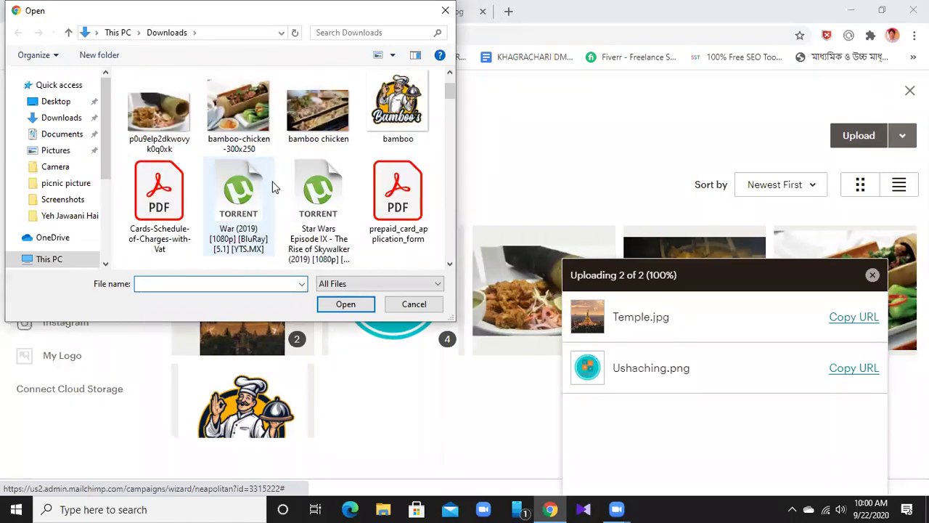
double_click(233, 103)
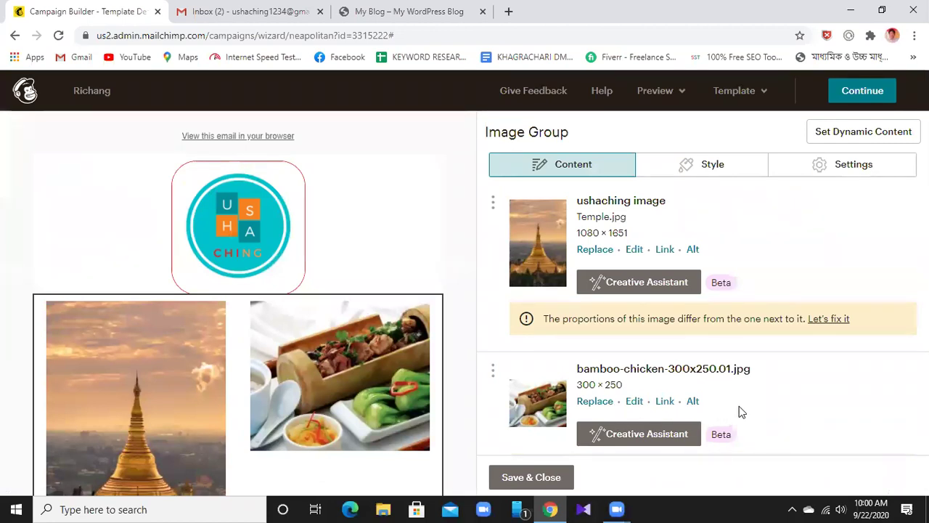
- Link the bamboo chicken image to the same copied web address as the temple image
click(665, 400)
right_click(454, 306)
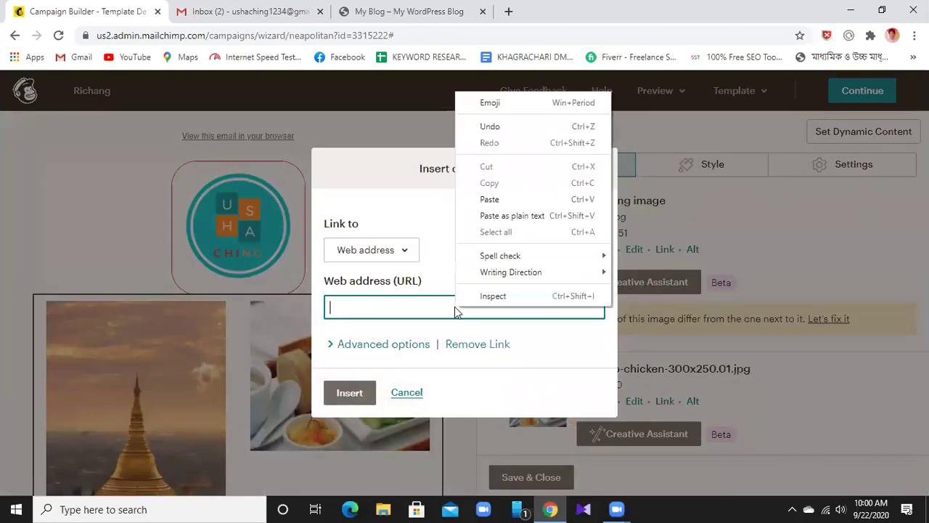
click(491, 198)
key(BackSpace)
click(353, 392)
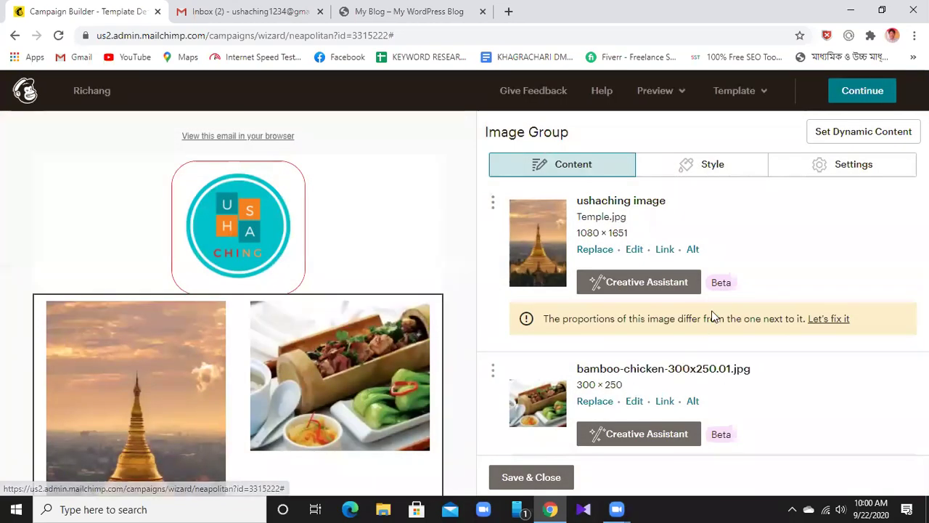
- Set the second image's alt text to "bamboo chicken"
click(691, 402)
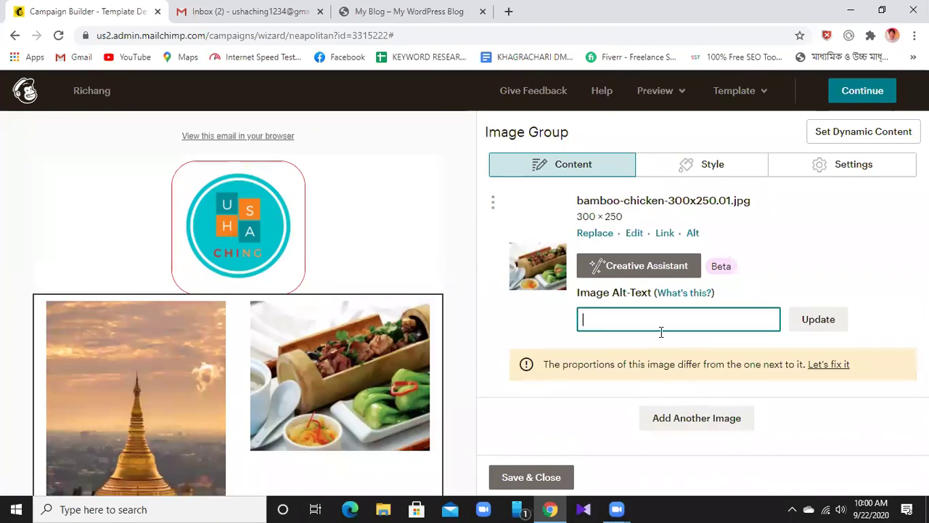
text(bam)
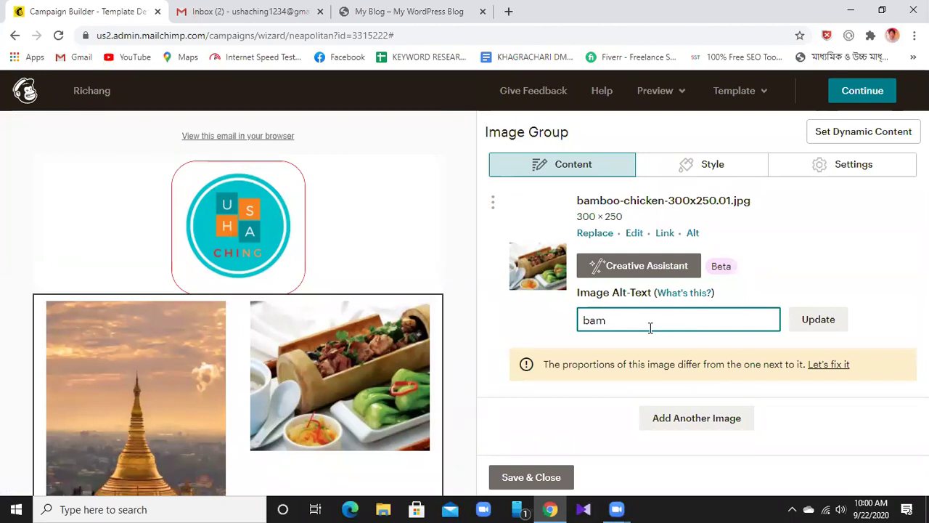
text(boo chicken)
click(819, 320)
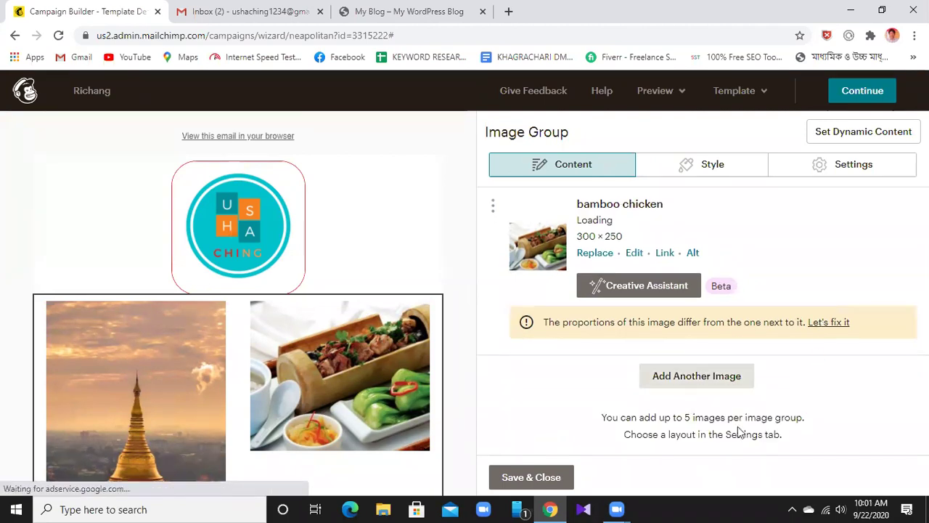
- Add another empty image slot to the image group below the bamboo chicken image
click(706, 383)
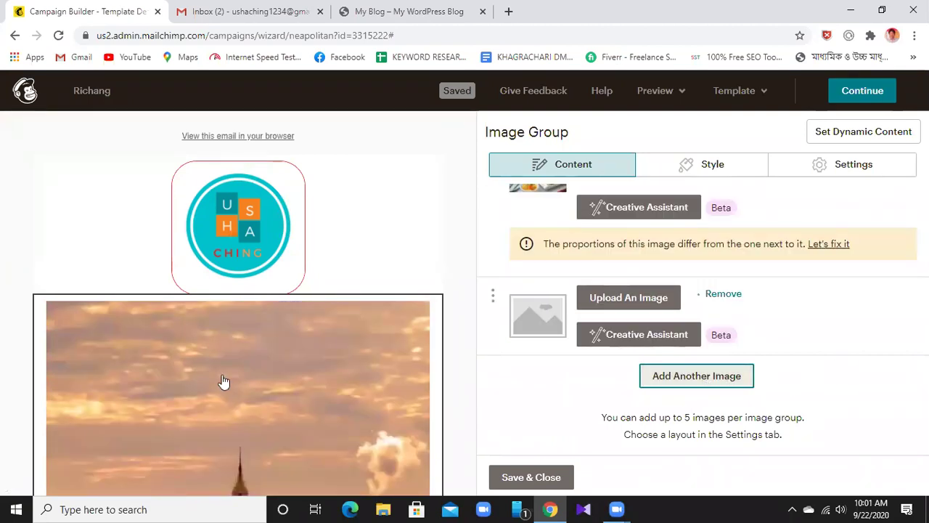
scroll(356, 346, down, 6)
scroll(356, 346, down, 3)
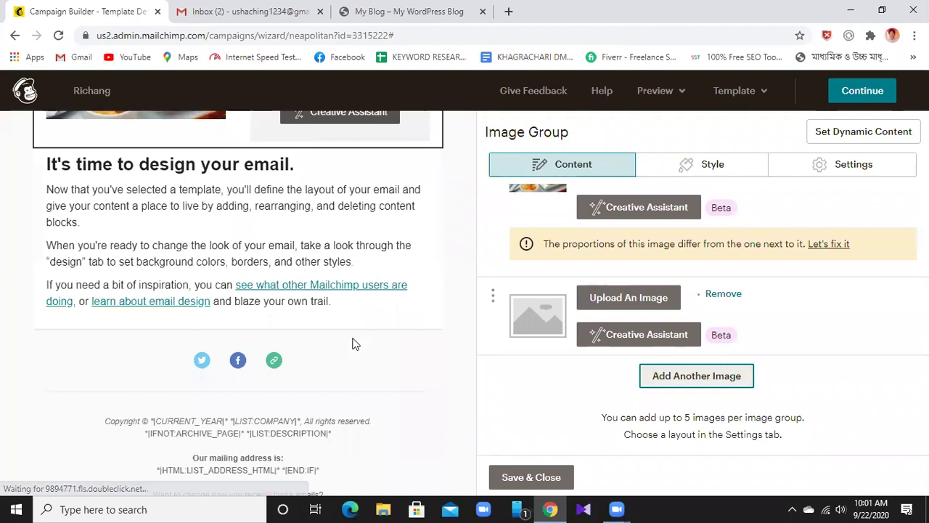
scroll(355, 346, up, 5)
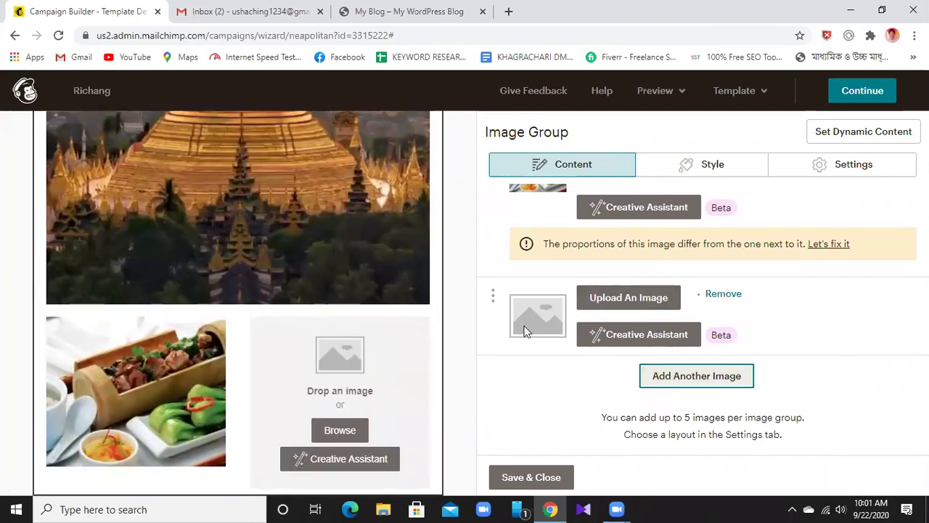
- Upload p0u9elp2dkwovyk0q0xk from the Downloads folder into the image group's third slot
click(614, 304)
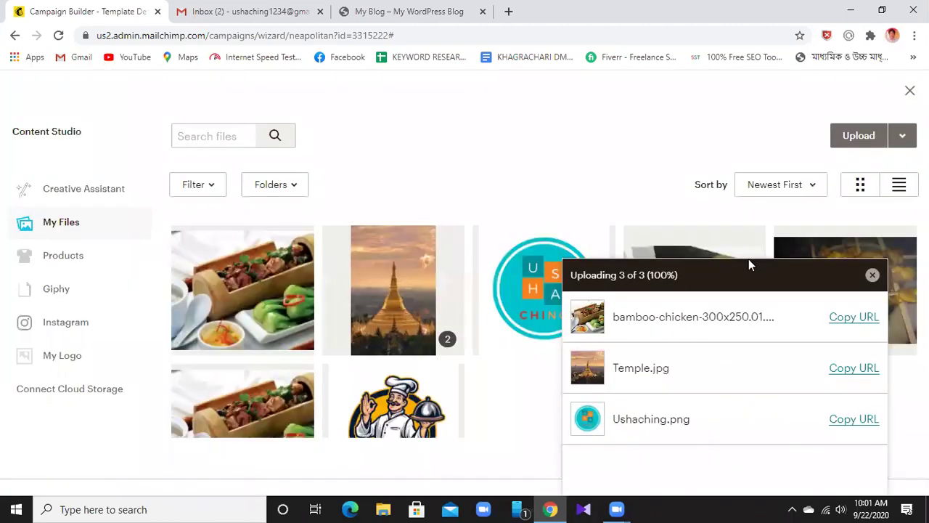
click(860, 141)
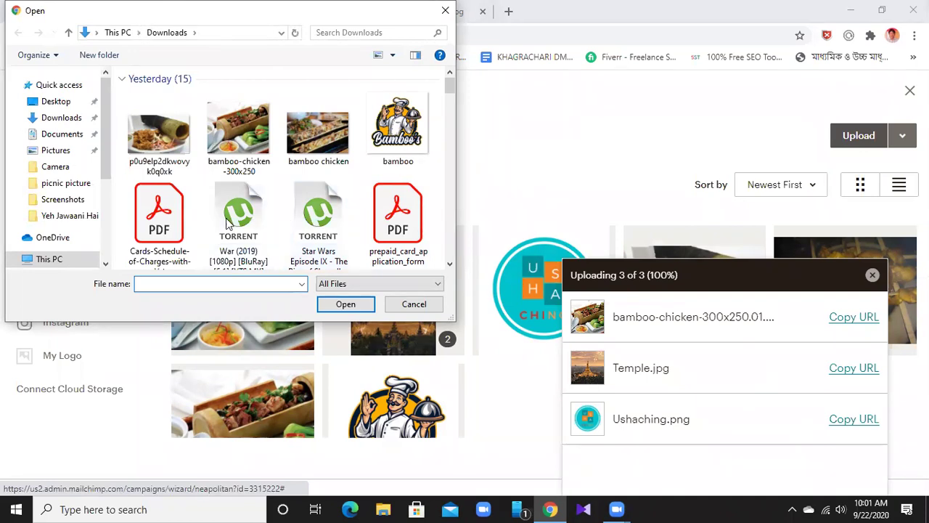
scroll(324, 166, down, 1)
scroll(325, 166, down, 2)
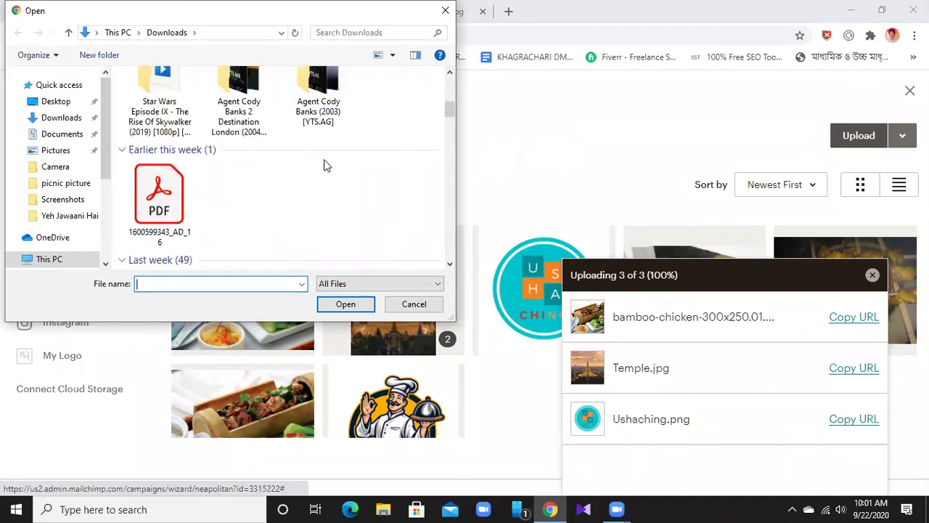
scroll(324, 165, up, 4)
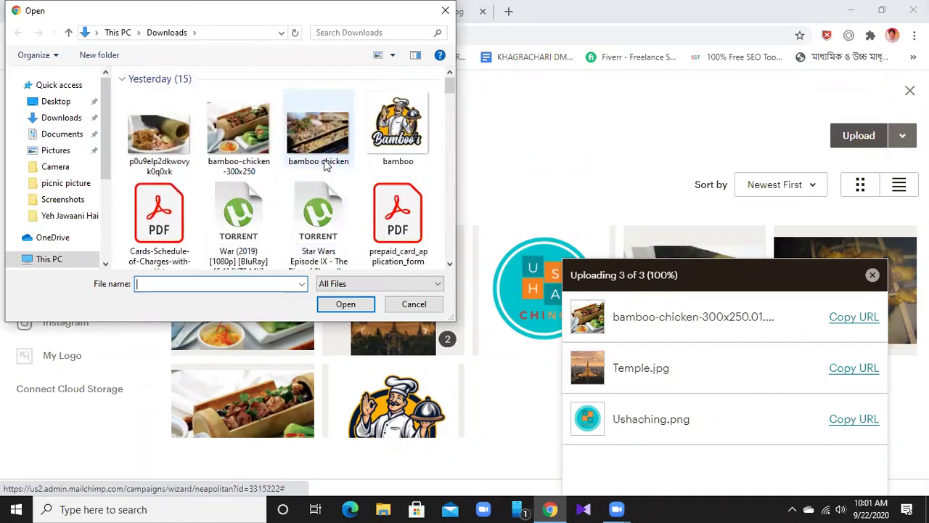
click(176, 160)
double_click(176, 160)
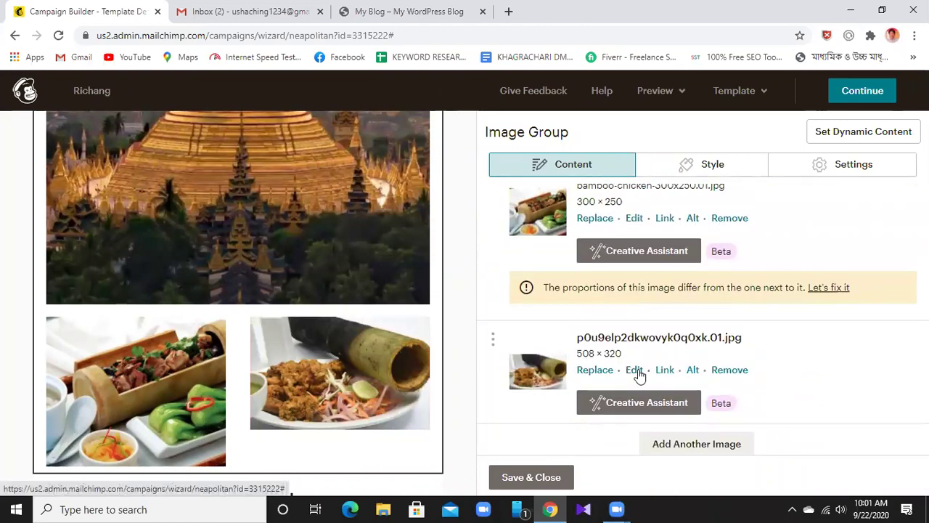
click(665, 370)
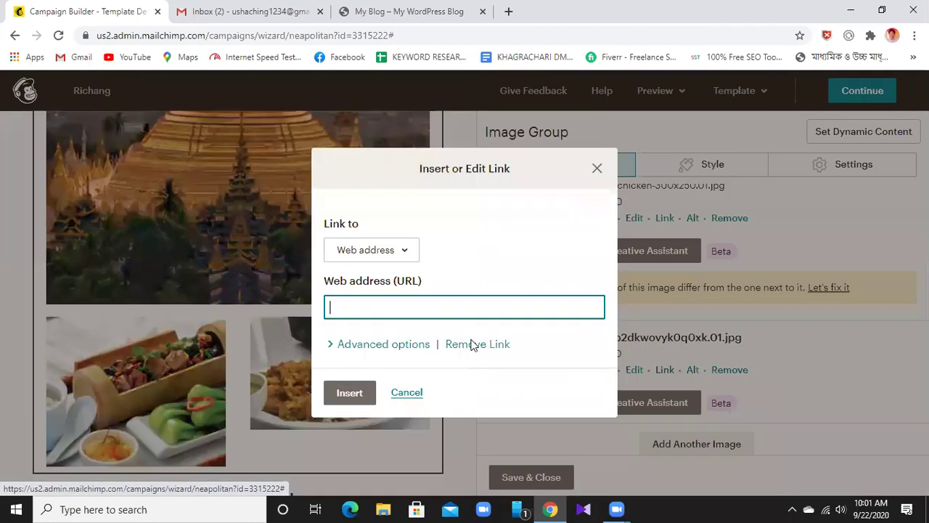
right_click(385, 298)
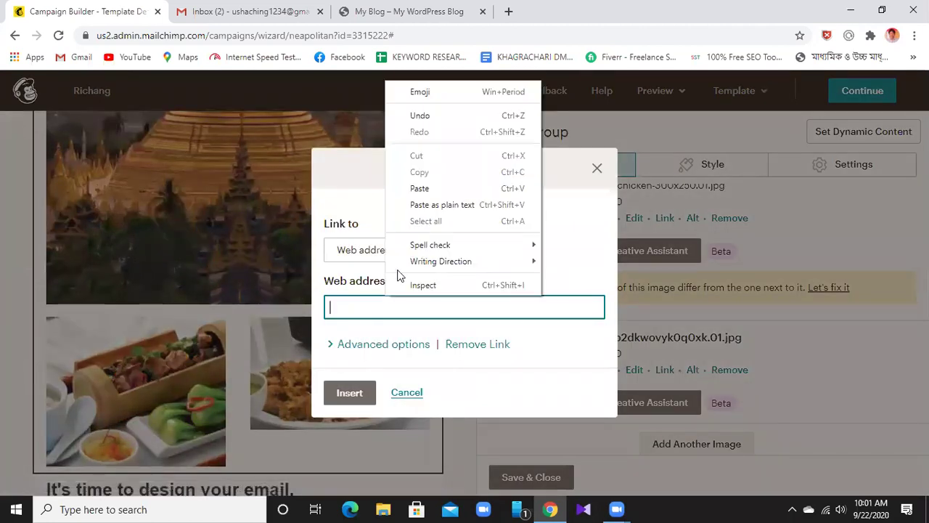
click(428, 188)
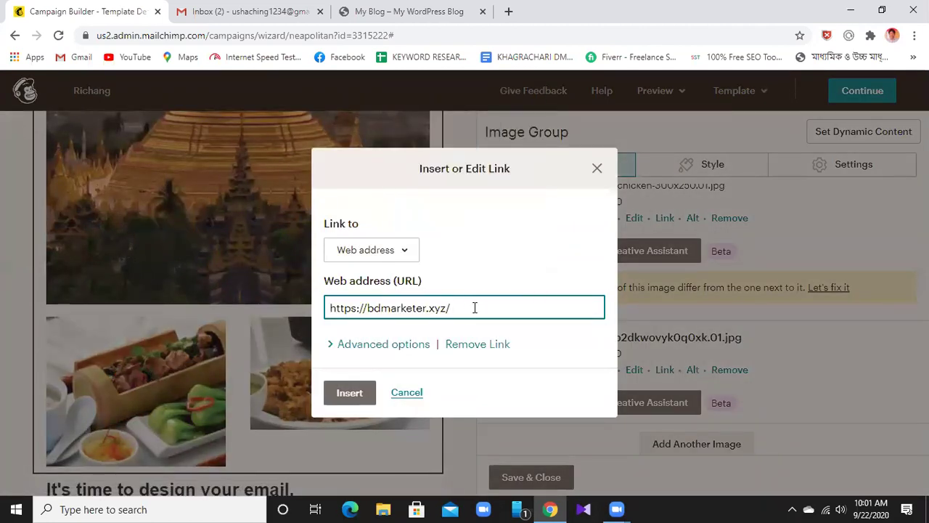
key(BackSpace)
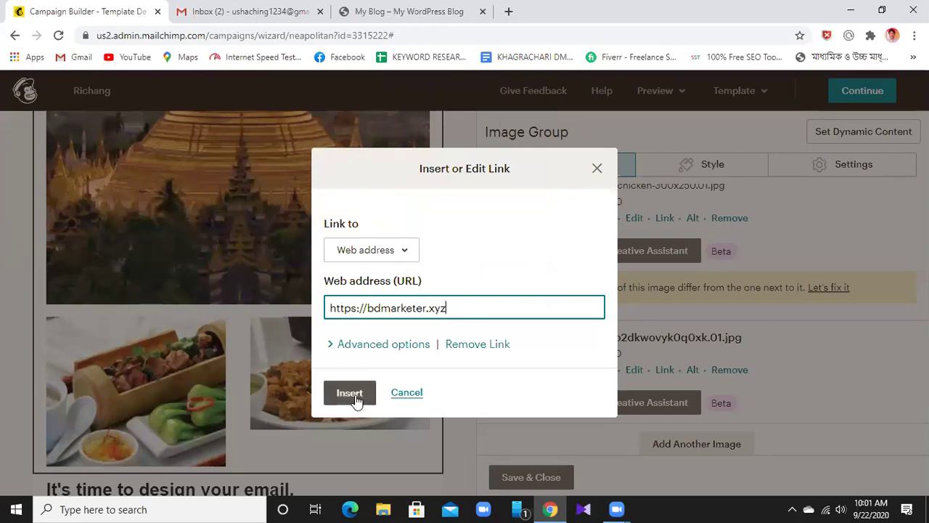
click(383, 345)
click(392, 428)
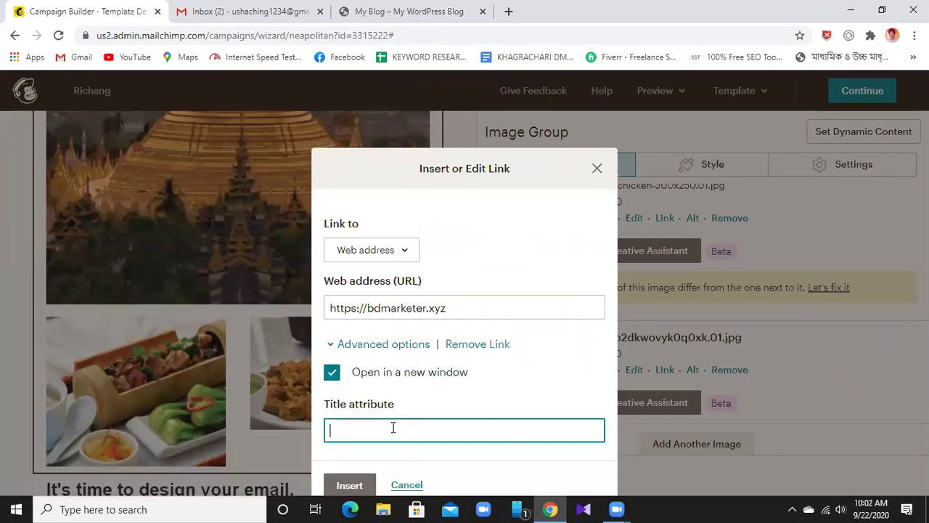
text(bambo chicken)
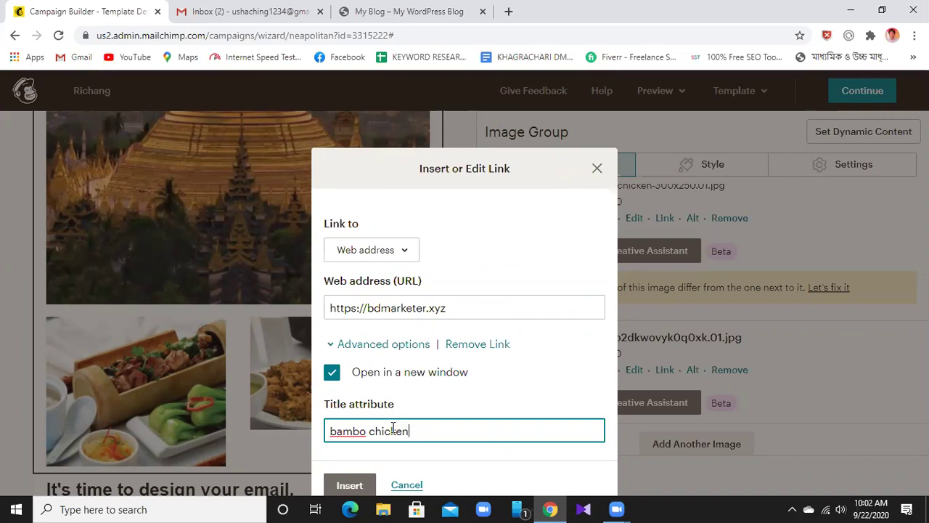
click(358, 486)
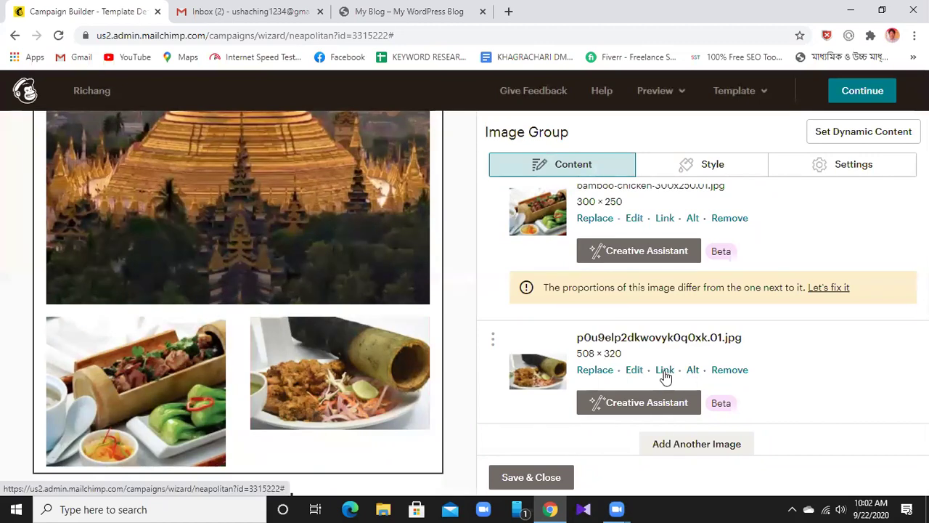
- Set the third image's alt text to "bambo chicken"
click(693, 371)
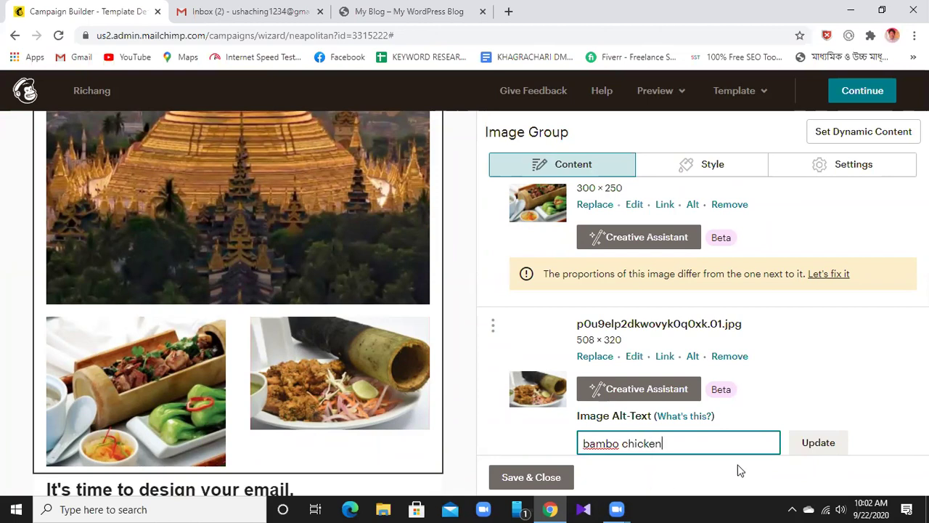
click(818, 443)
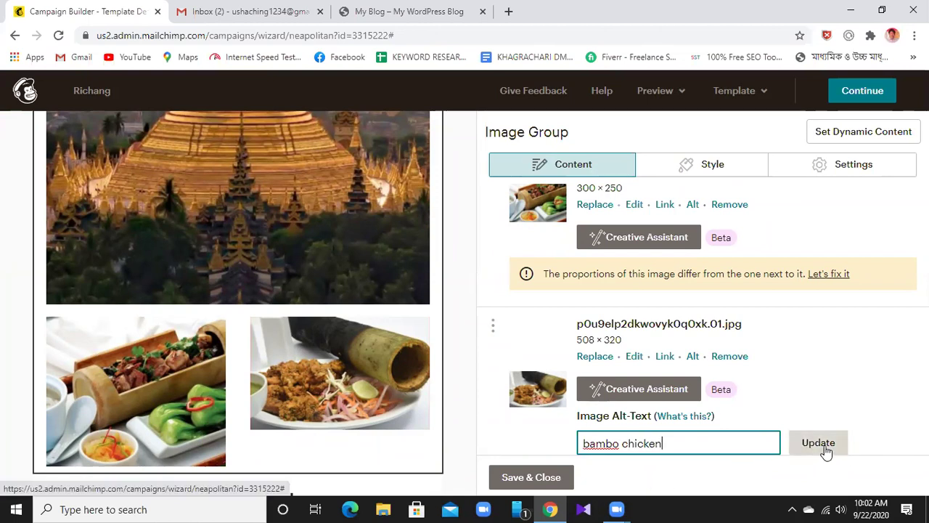
scroll(701, 372, down, 1)
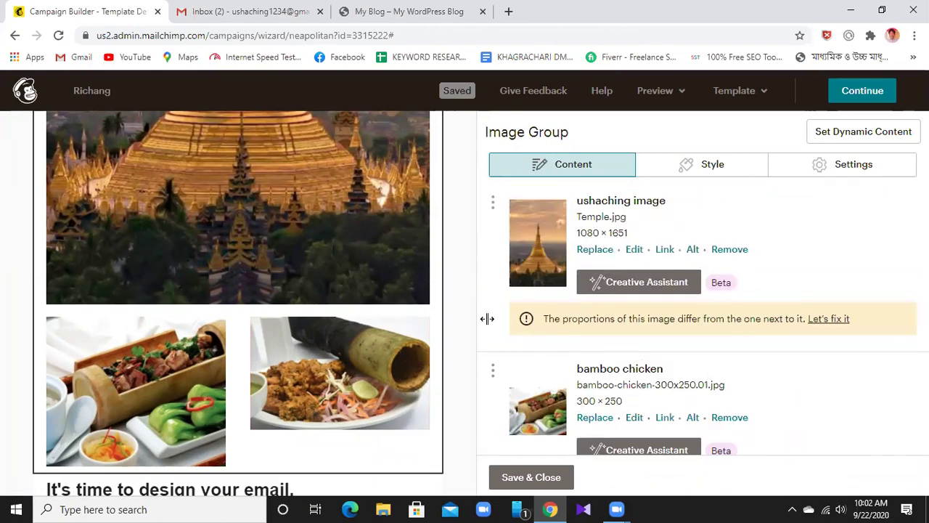
- Give the images in the image group a Dotted border
scroll(485, 317, down, 2)
scroll(338, 385, down, 5)
scroll(338, 385, up, 3)
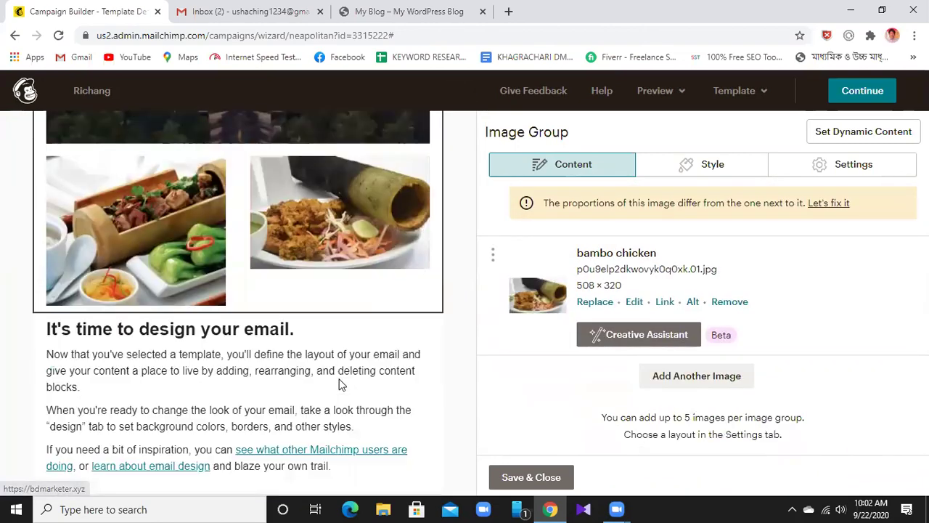
scroll(341, 385, down, 2)
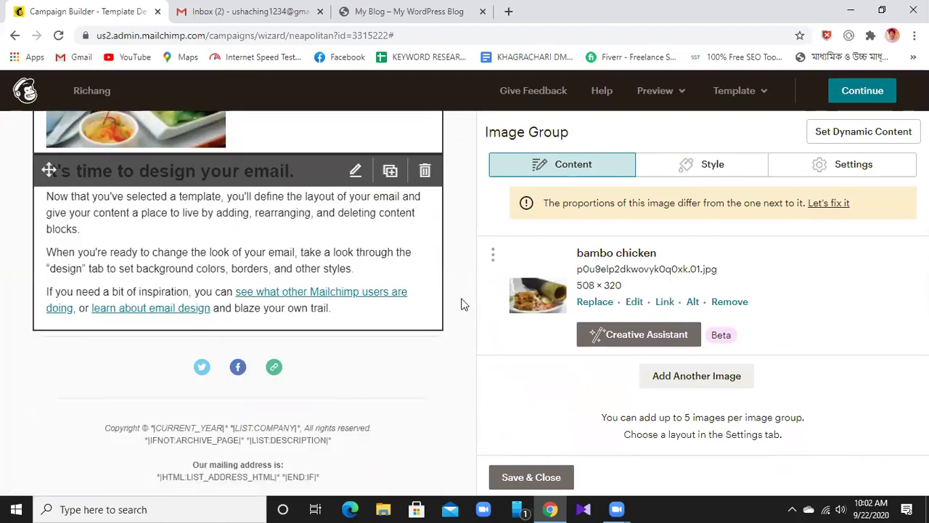
scroll(609, 327, up, 3)
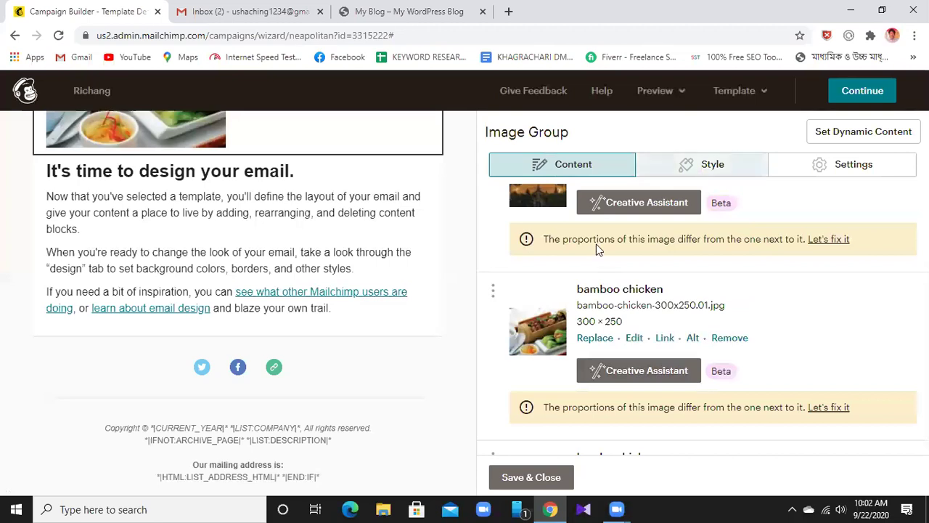
scroll(412, 345, up, 4)
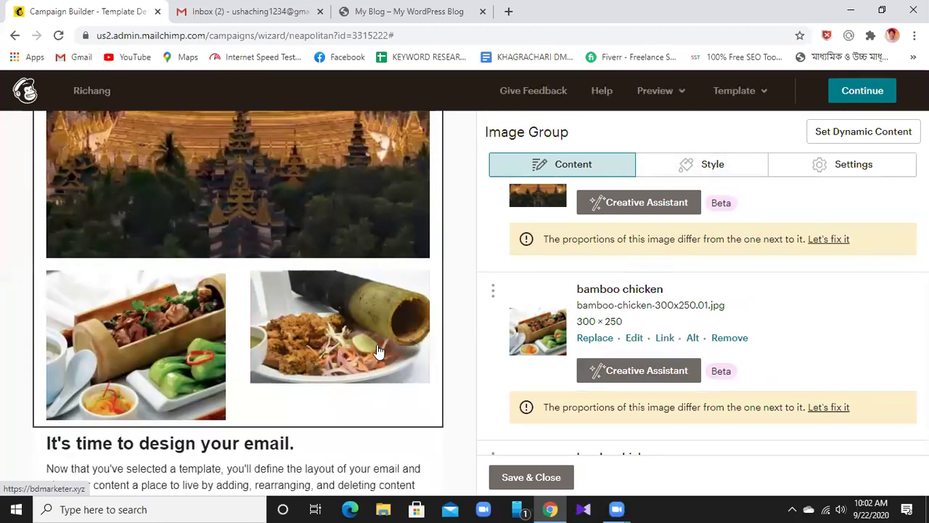
click(713, 168)
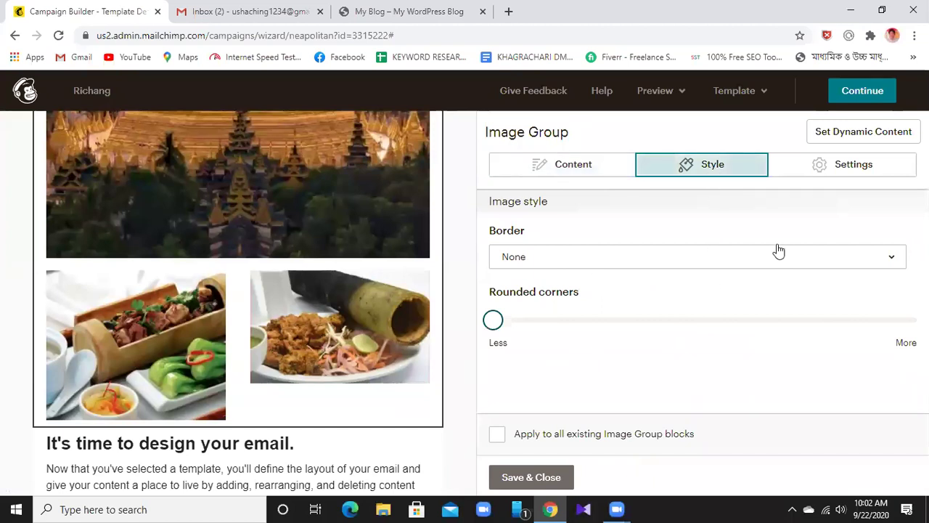
click(890, 260)
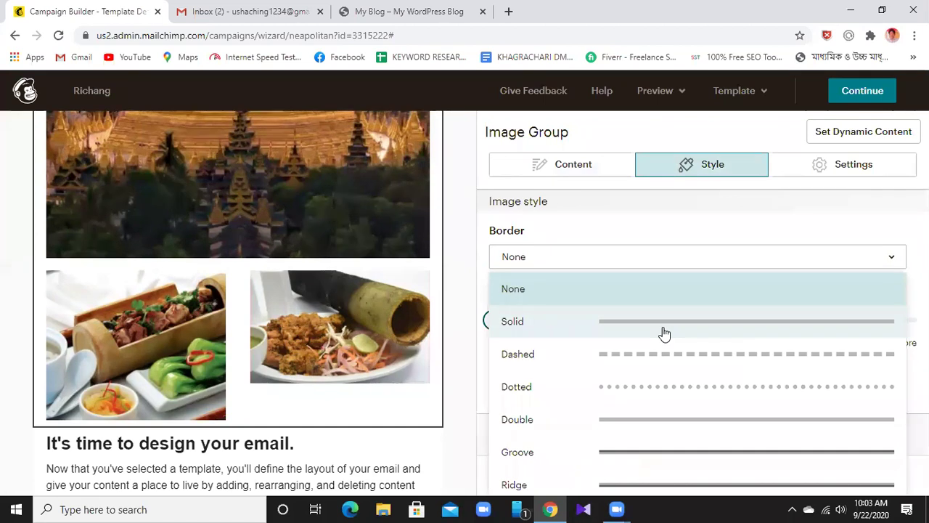
click(661, 382)
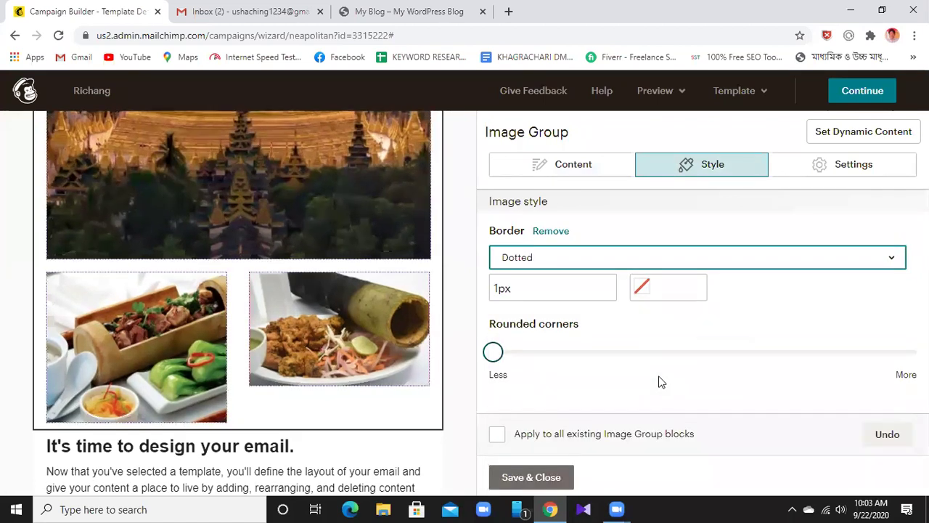
- Set the image group's border color to red, #ce1d1d
click(637, 296)
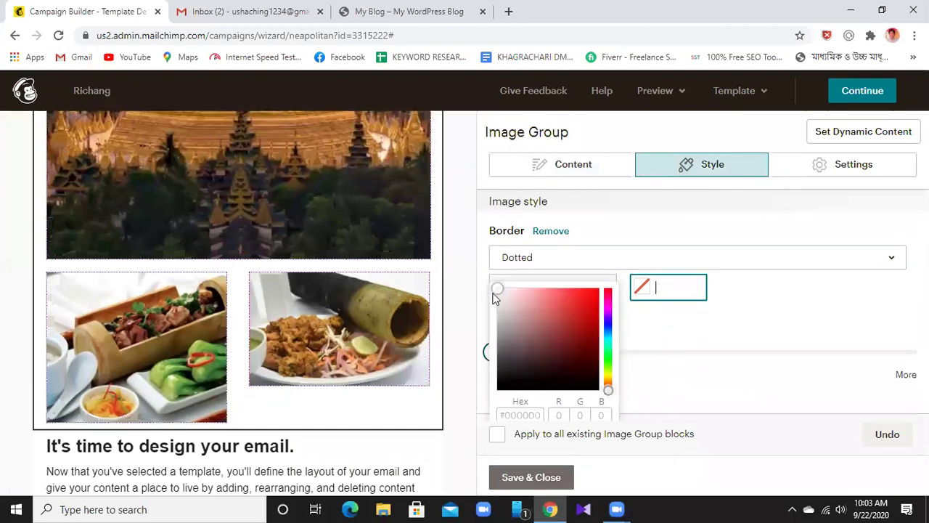
drag(496, 288, 582, 309)
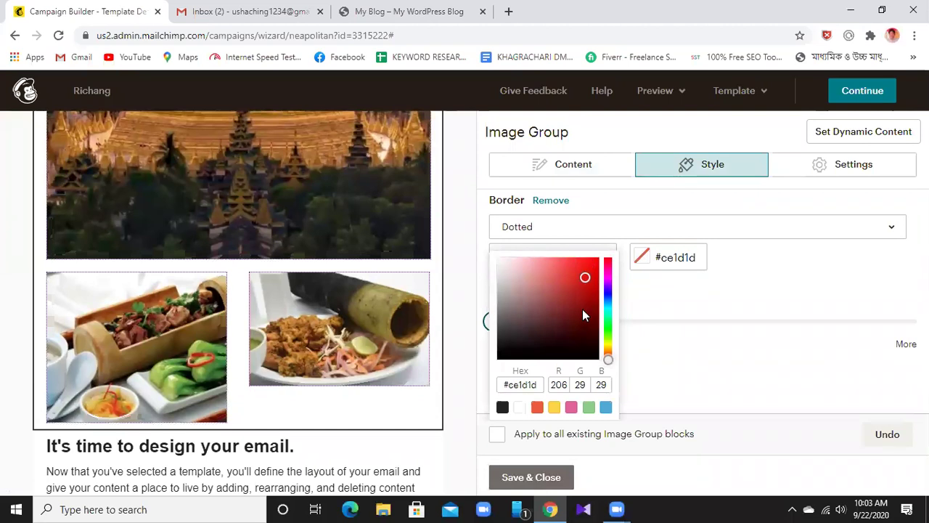
click(764, 295)
- Round the corners of the grouped images slightly and set their border thickness to 3px
drag(516, 358, 535, 371)
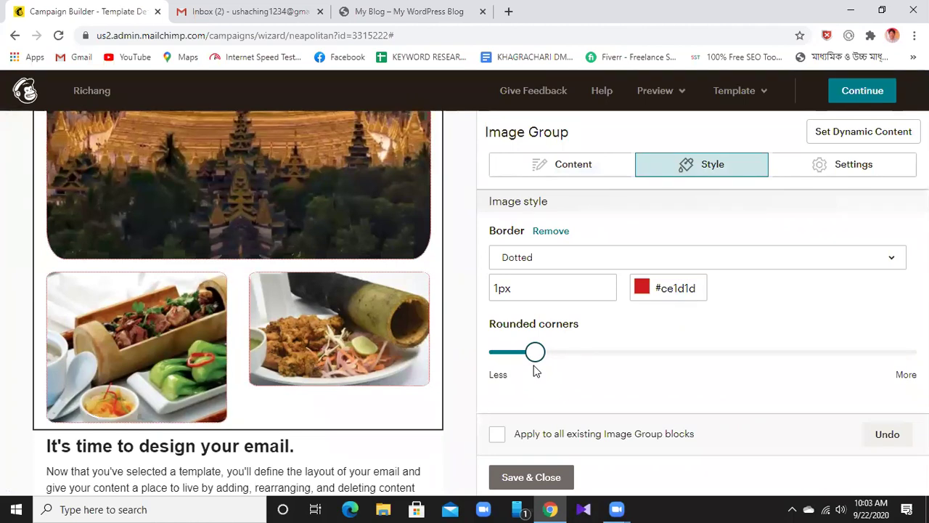
click(501, 288)
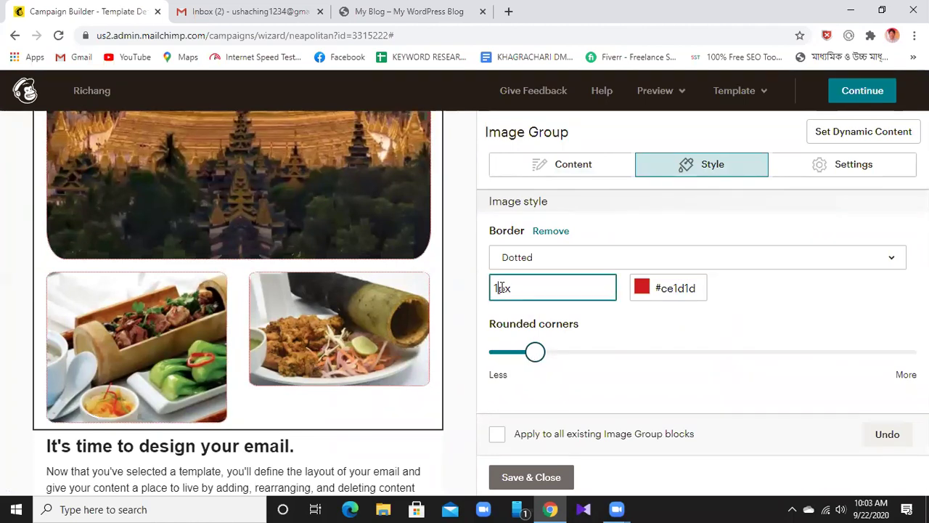
key(BackSpace)
text(3)
click(756, 312)
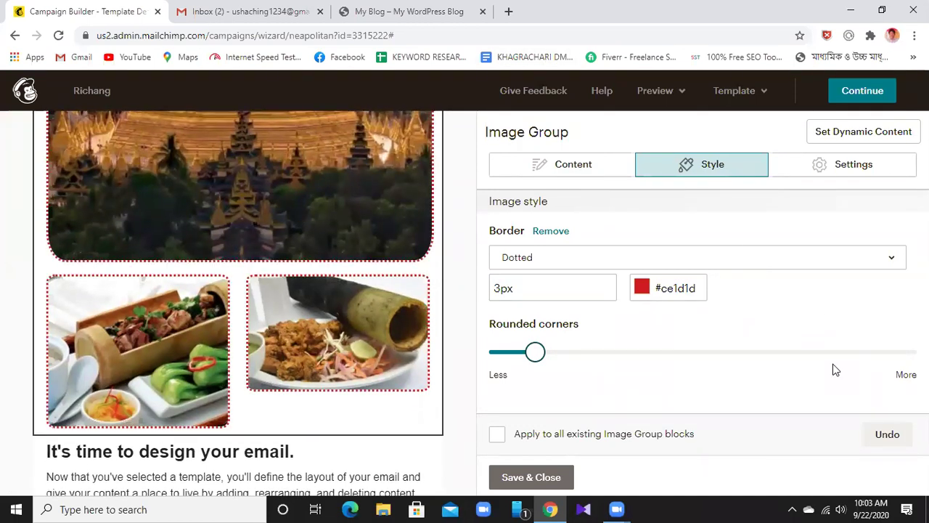
- Reduce the rounded corners of the grouped images to about half of the current rounding
key(Left)
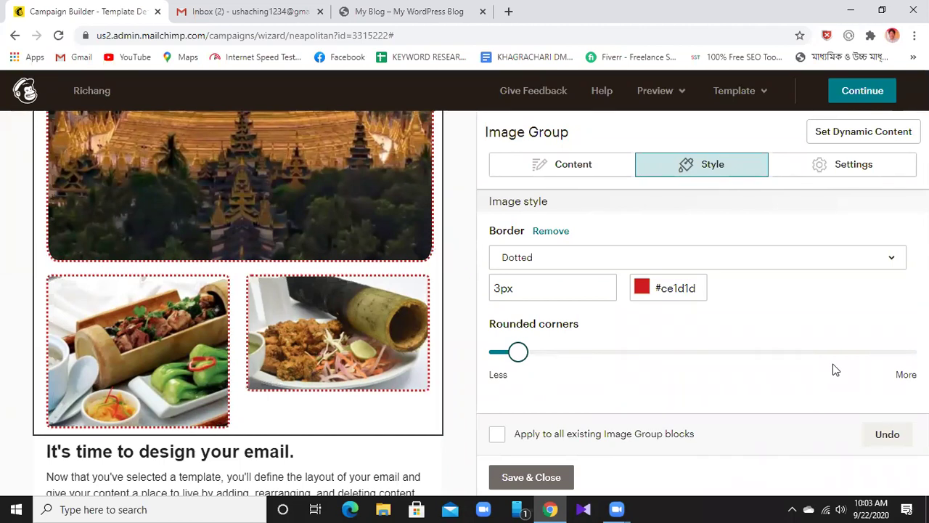
key(Right)
key(Left)
key(Left)
key(Left)
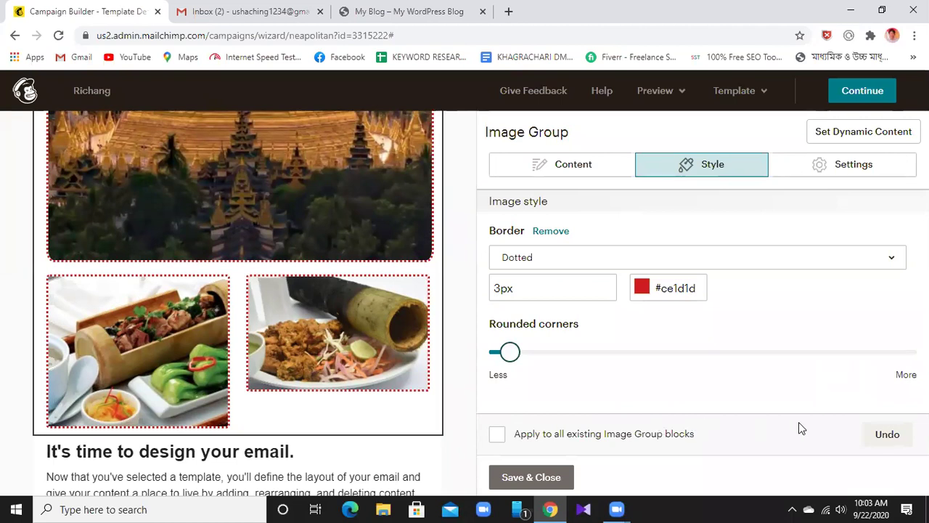
- Check the image group's layout settings and content in the email, and save and close the block
click(842, 174)
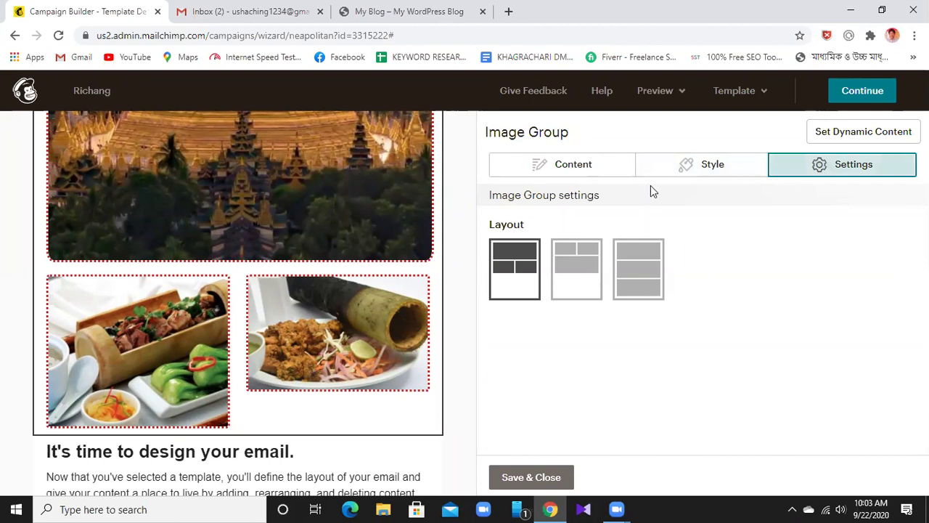
click(573, 164)
scroll(712, 311, down, 1)
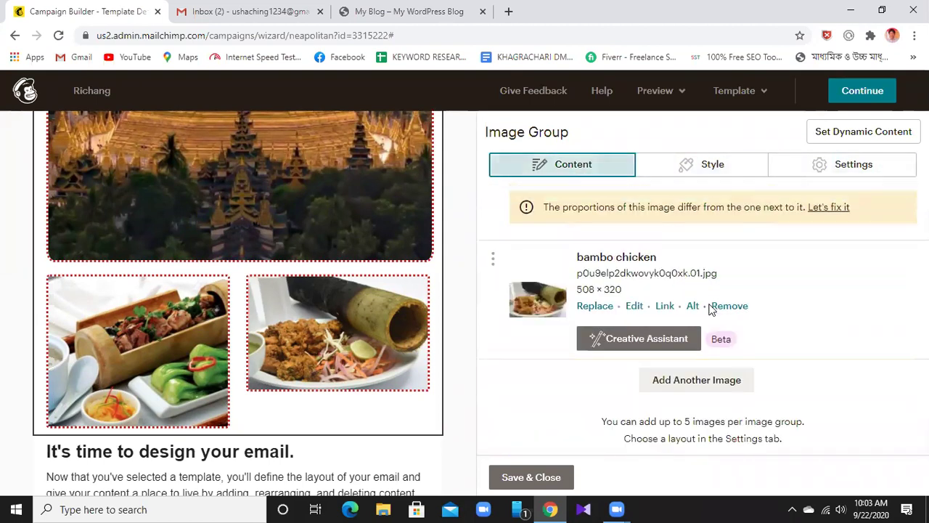
scroll(323, 338, down, 5)
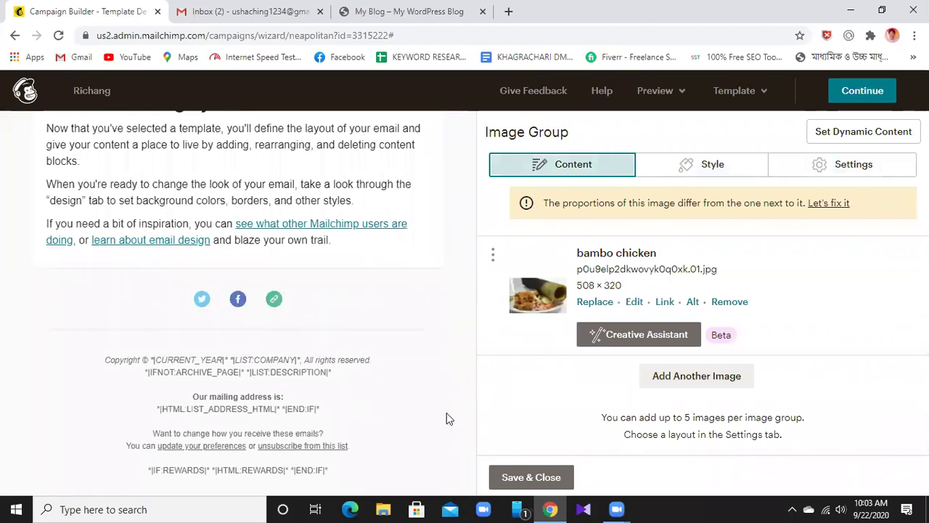
scroll(445, 414, up, 2)
scroll(444, 415, up, 2)
scroll(444, 415, up, 10)
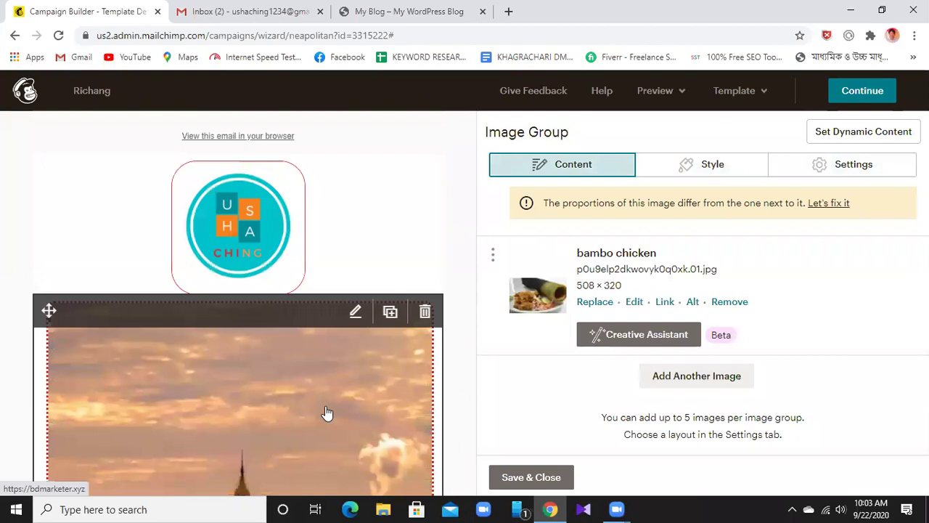
scroll(326, 412, down, 5)
scroll(326, 412, down, 8)
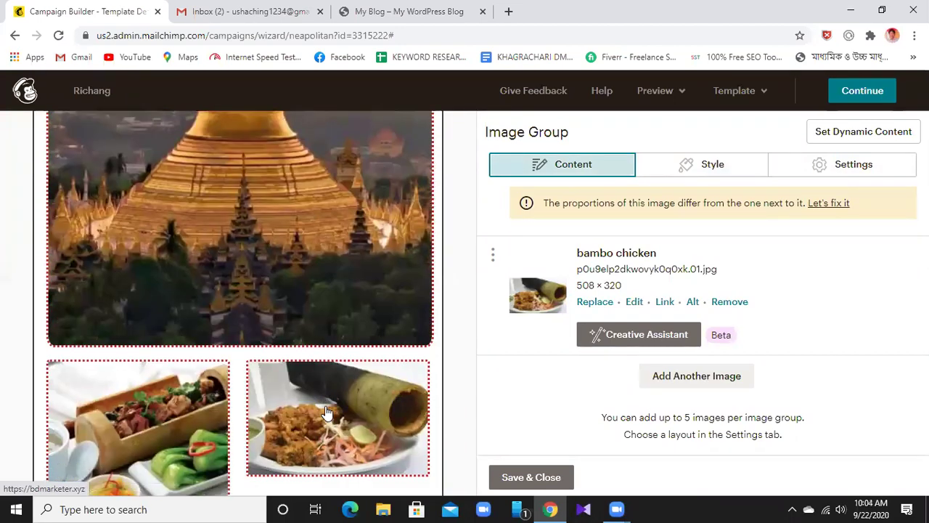
click(533, 474)
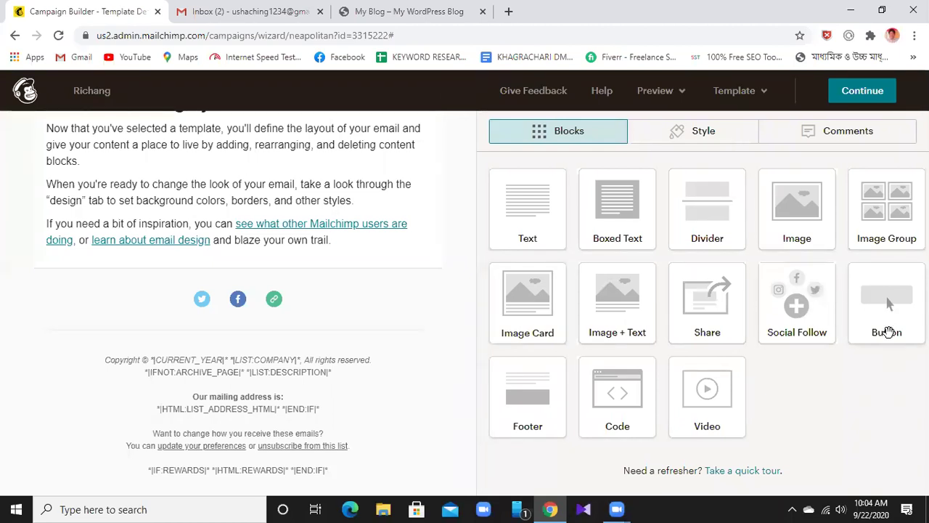
mouse_move(883, 300)
mouse_down()
mouse_move(571, 317)
mouse_move(444, 302)
mouse_move(167, 87)
mouse_move(210, 141)
mouse_move(663, 366)
mouse_move(882, 312)
mouse_up()
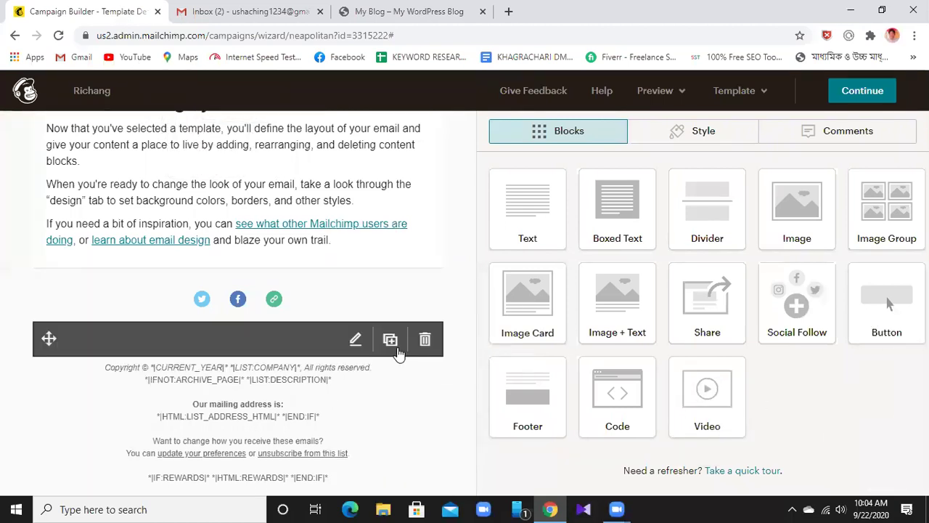
scroll(397, 354, up, 2)
scroll(397, 354, up, 3)
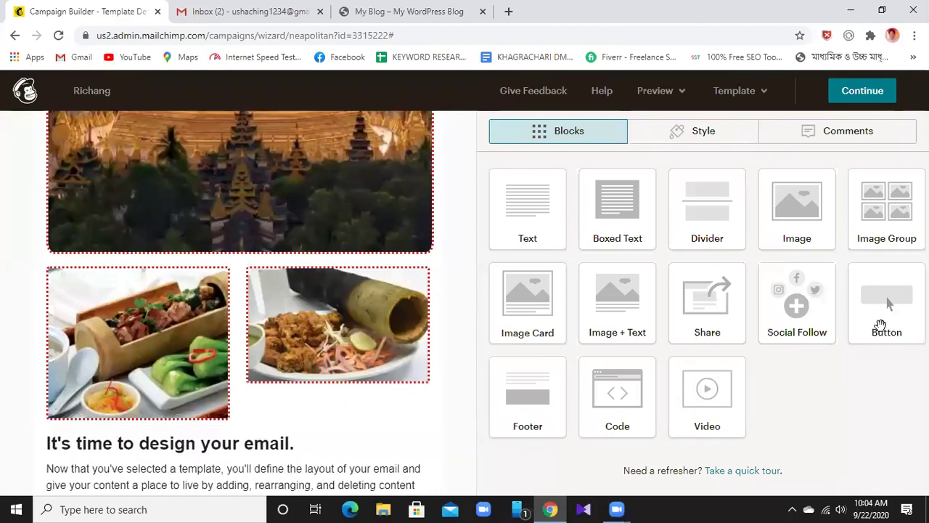
drag(860, 319, 223, 397)
scroll(325, 344, down, 2)
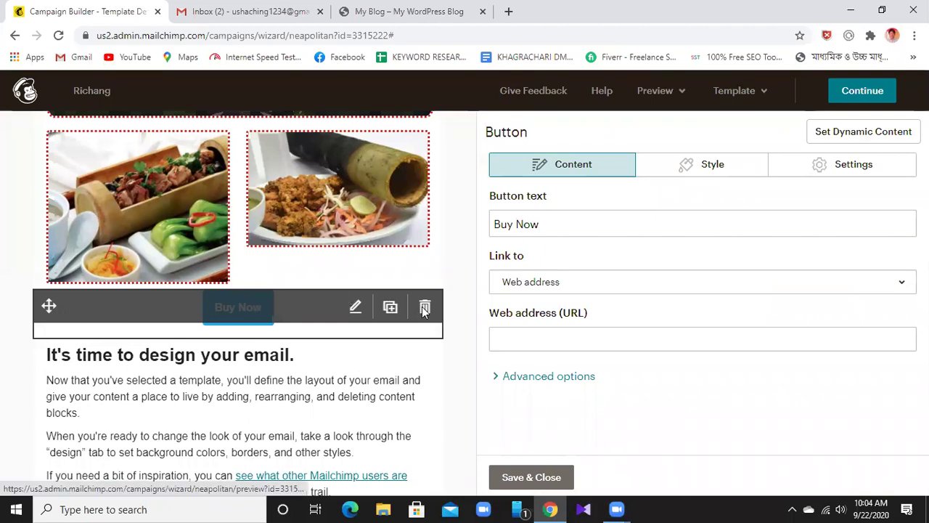
click(424, 308)
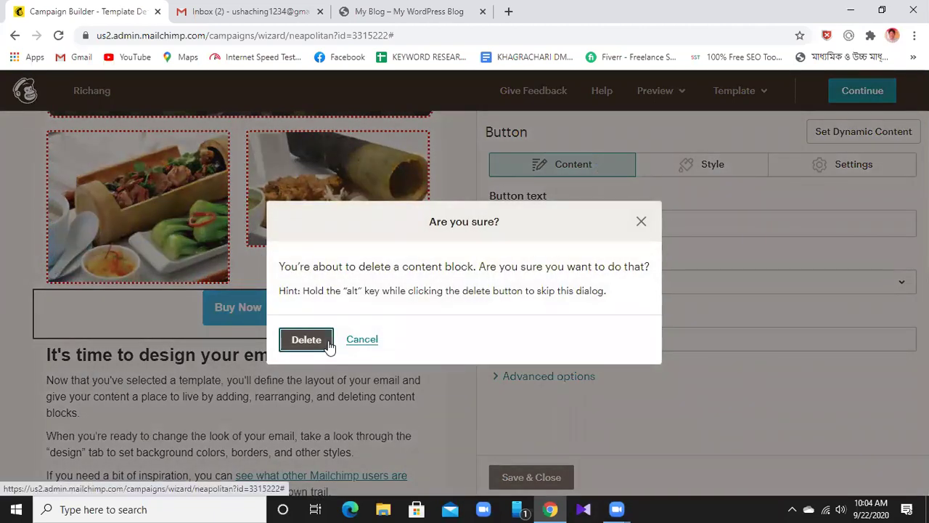
click(306, 340)
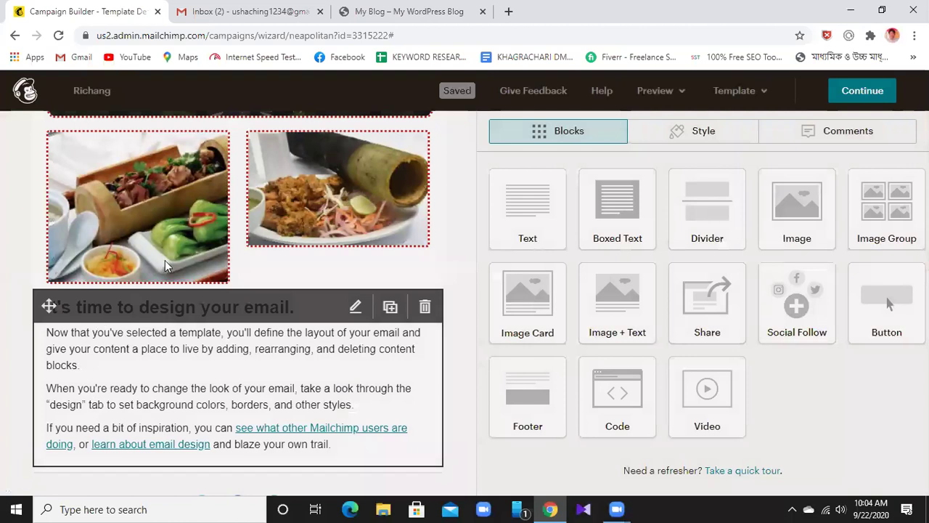
- Delete the "It's time to design your email." text block and add a Button block directly below the image group
click(425, 307)
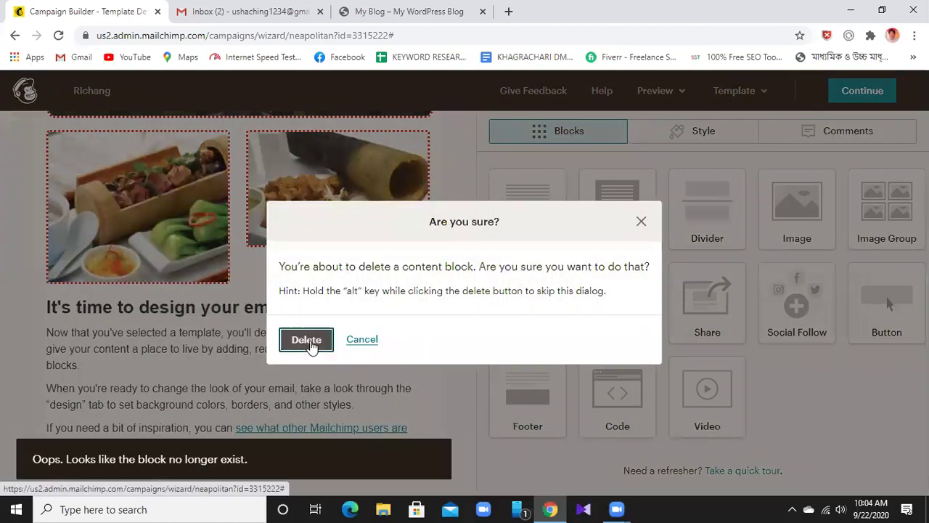
click(308, 341)
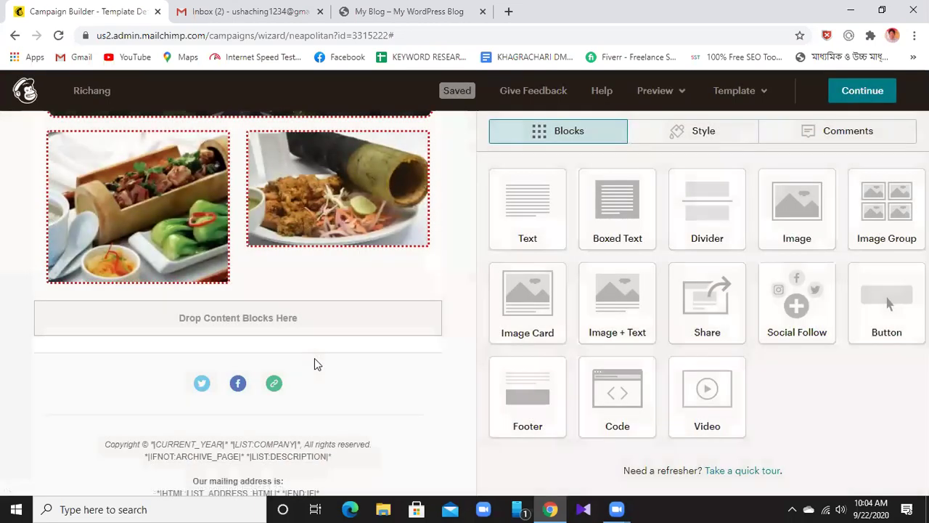
scroll(314, 359, up, 2)
scroll(314, 357, down, 4)
scroll(314, 358, up, 2)
drag(900, 327, 218, 250)
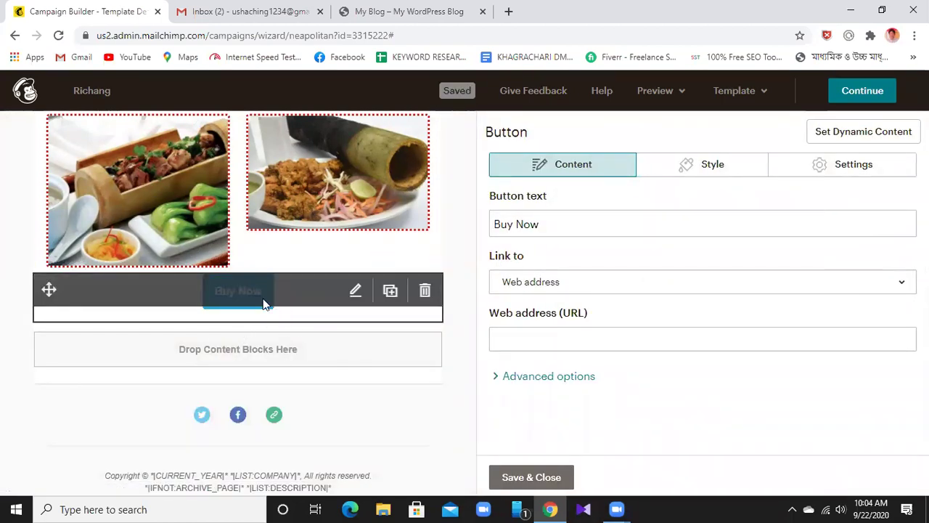
click(563, 284)
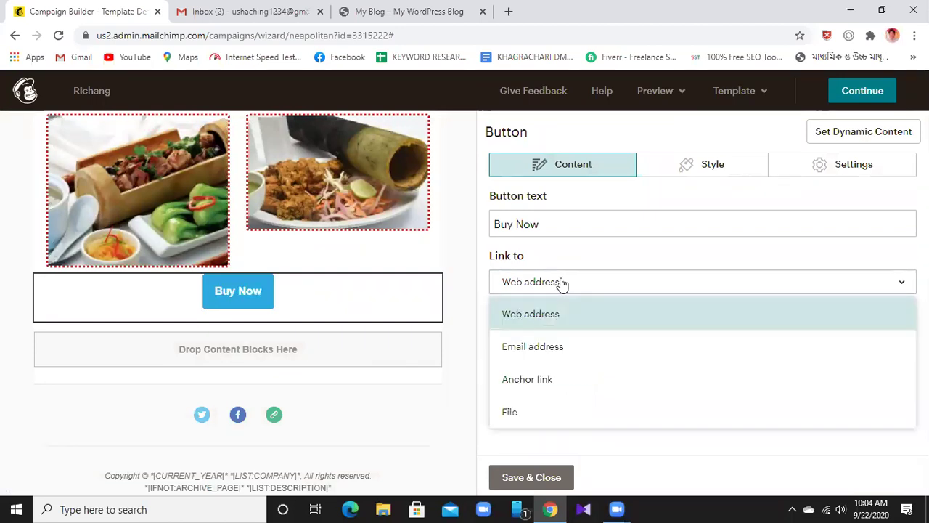
click(562, 284)
click(557, 338)
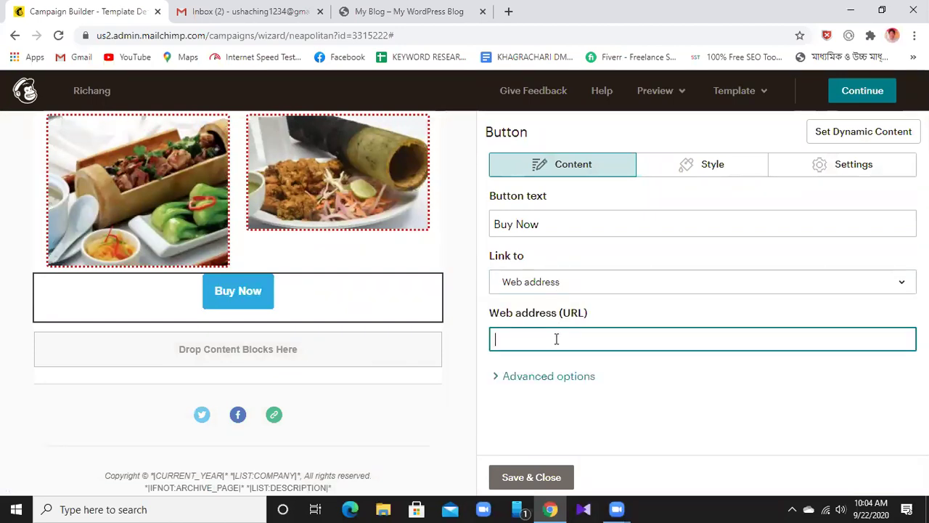
right_click(560, 333)
click(581, 233)
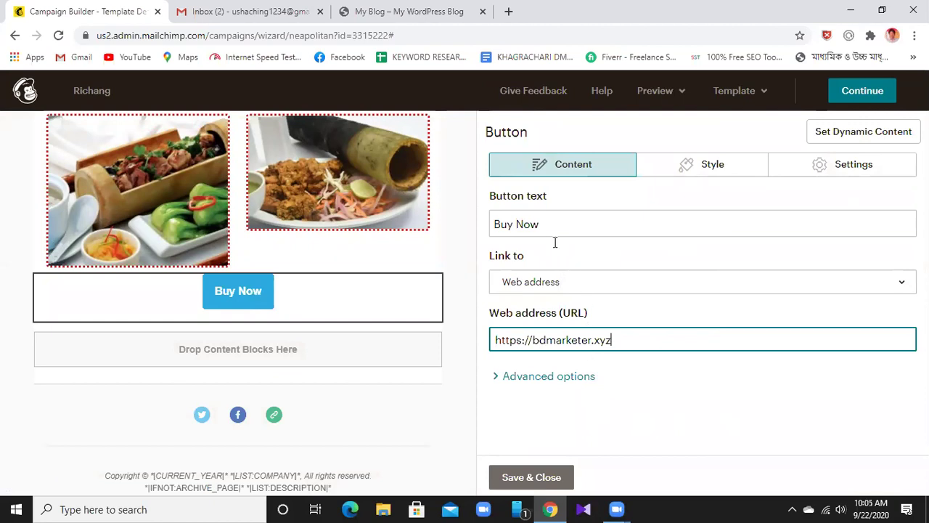
- Give the Buy Now button a 3px Groove border in dark red, #501709
click(716, 170)
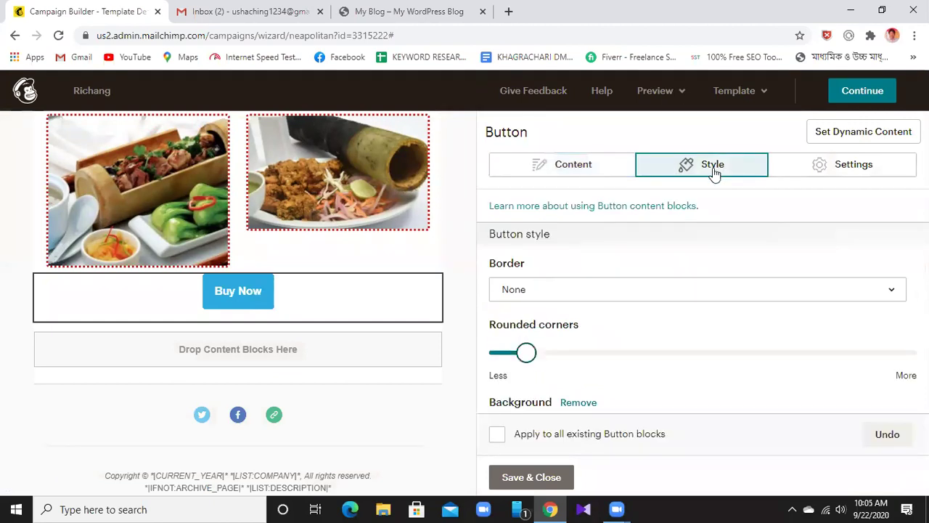
click(889, 291)
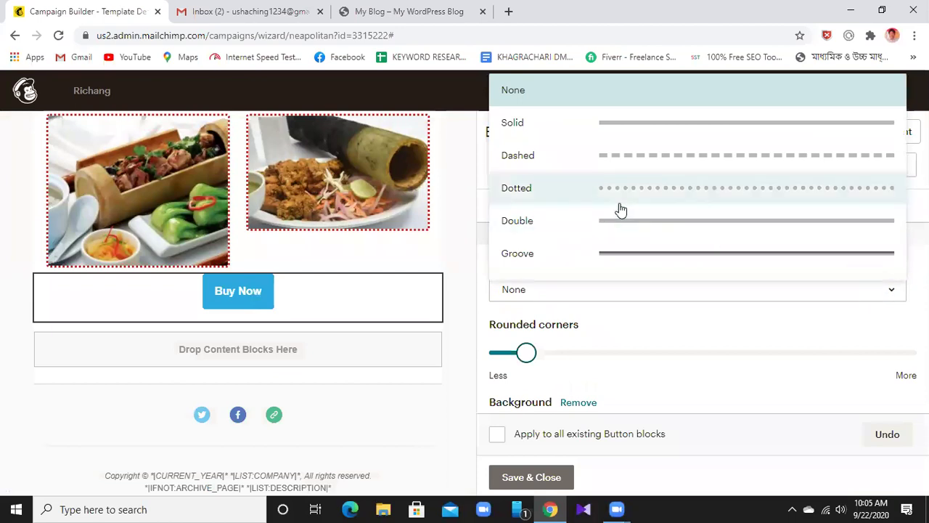
click(636, 263)
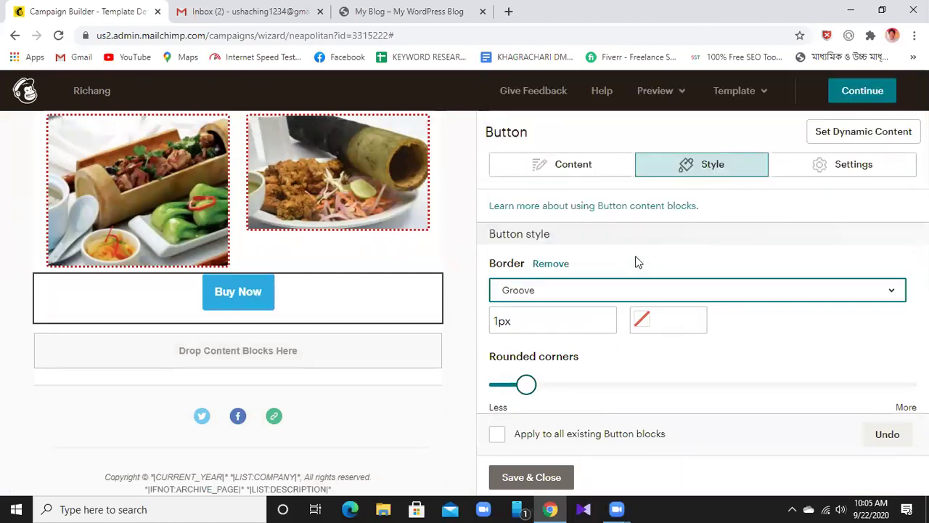
click(643, 324)
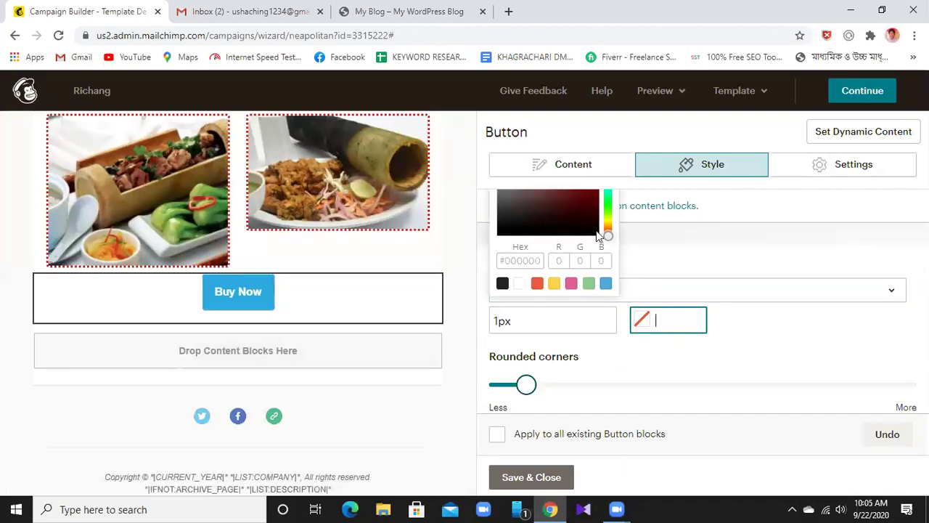
click(537, 284)
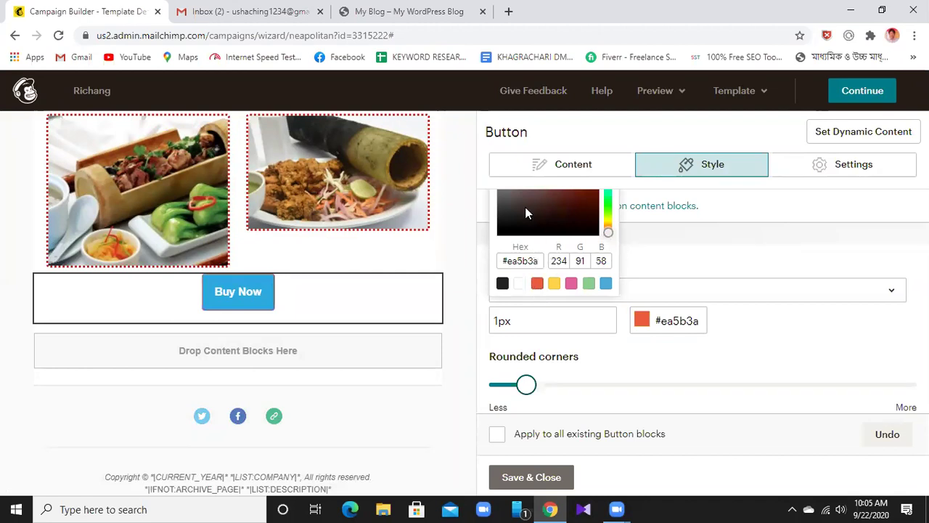
drag(522, 217, 587, 204)
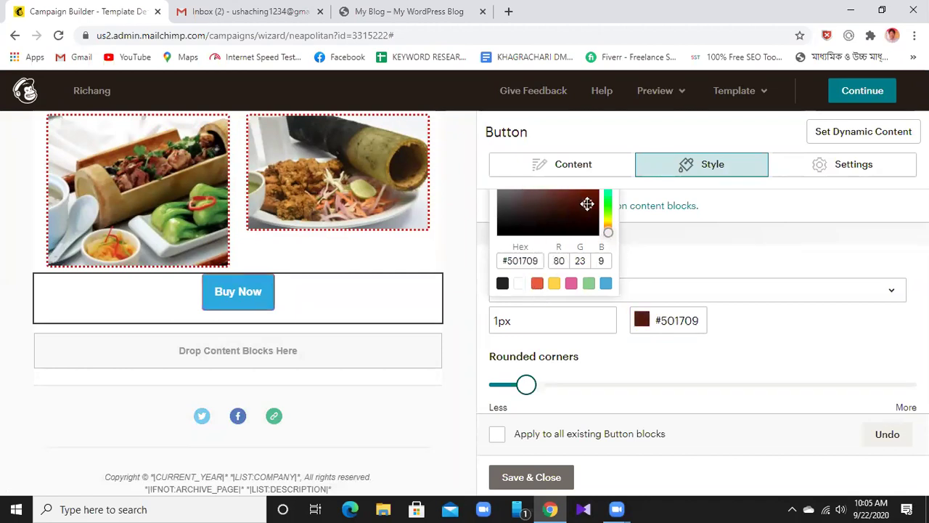
click(500, 326)
text(3)
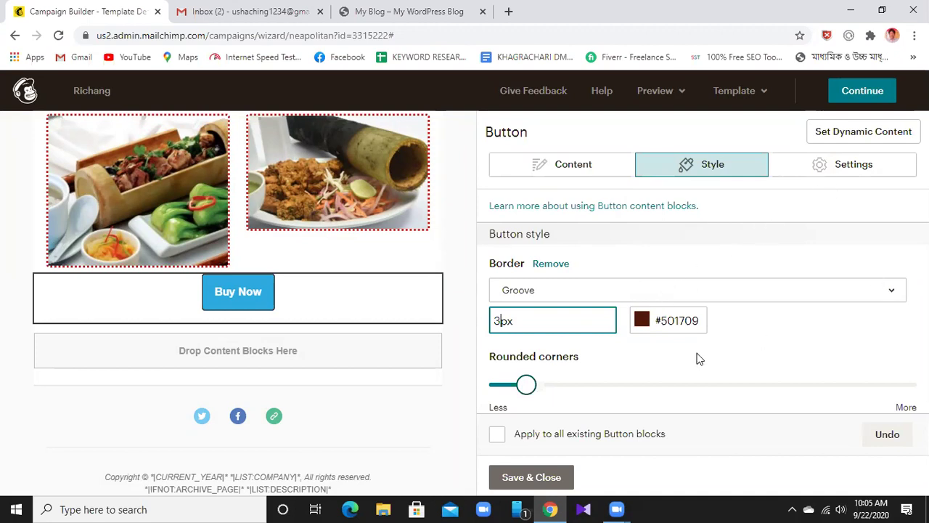
- Try the Full width setting on the Buy Now button and return its width to Fit to text
scroll(698, 358, down, 3)
scroll(698, 358, down, 3)
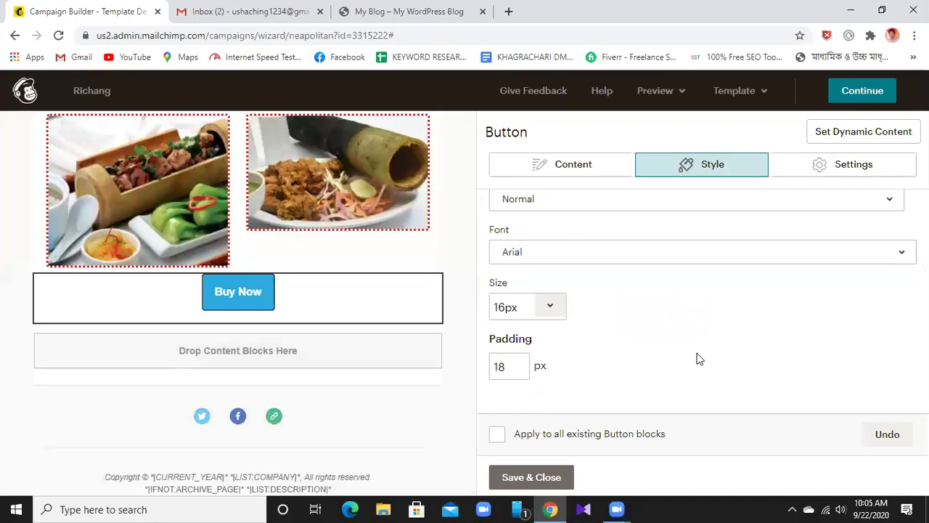
scroll(698, 359, up, 5)
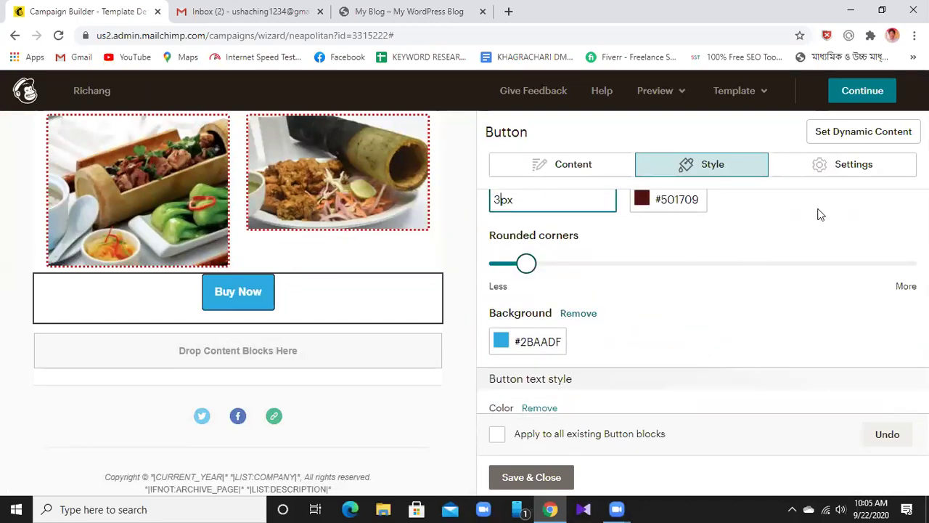
click(837, 180)
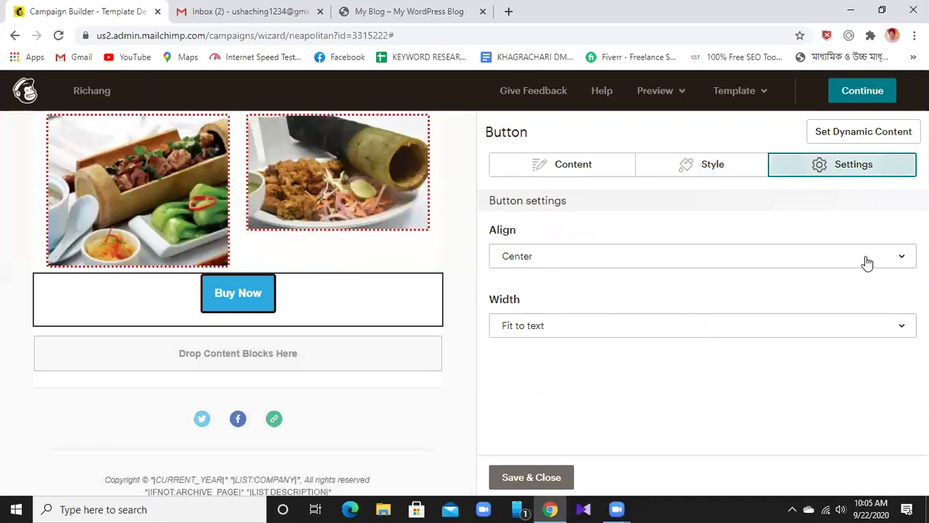
click(774, 325)
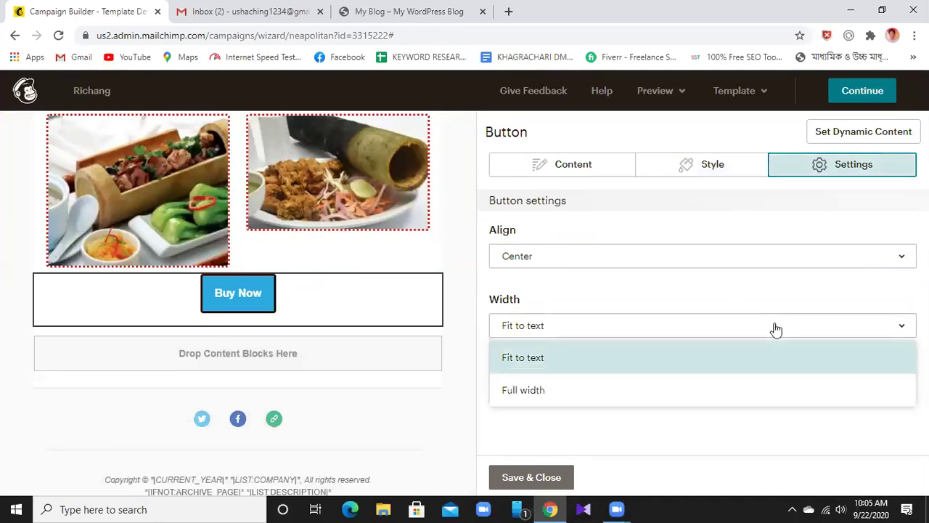
click(737, 398)
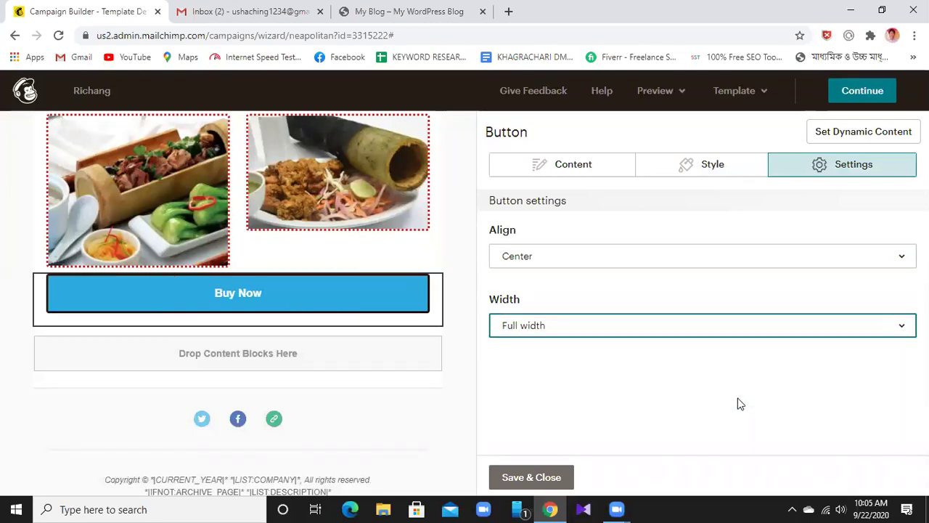
click(812, 323)
click(747, 355)
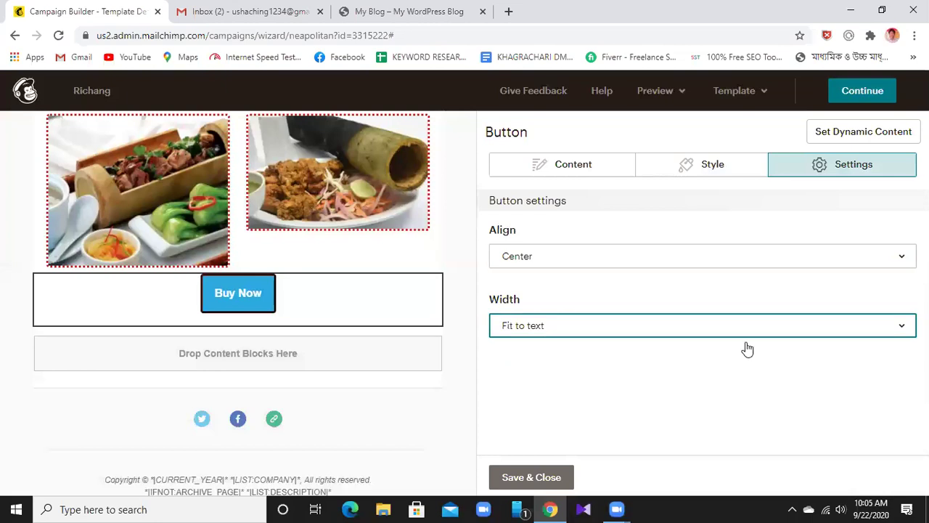
click(806, 263)
click(805, 263)
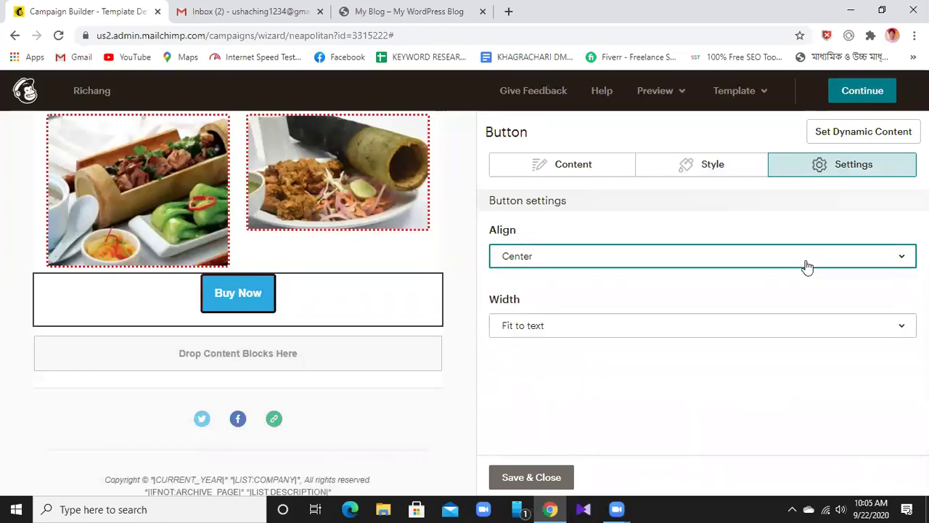
- Examine the Buy Now button's background, text color, spacing, font, size and padding settings
click(699, 174)
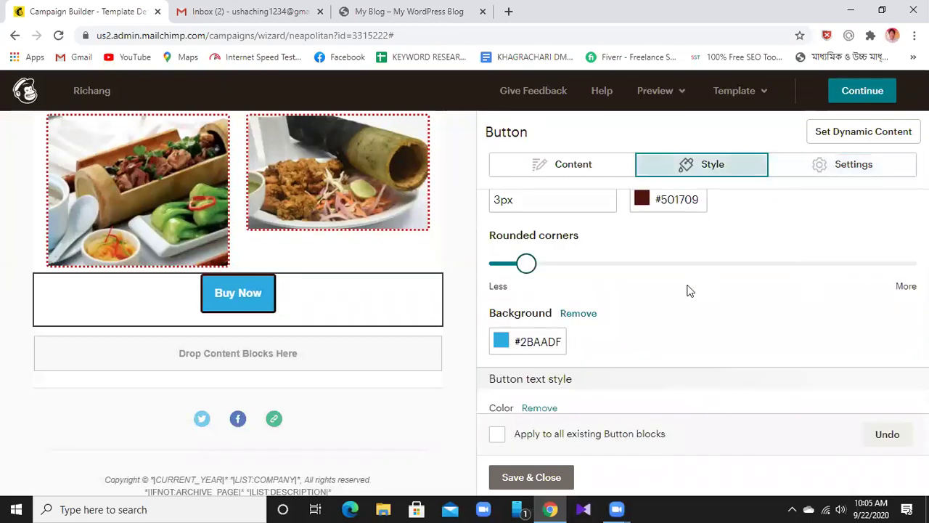
scroll(634, 360, down, 1)
scroll(634, 359, down, 2)
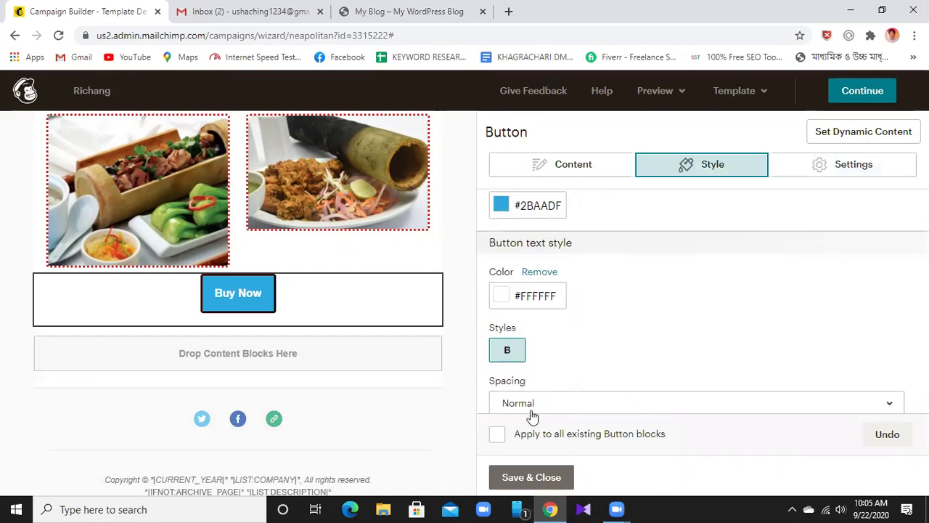
click(497, 436)
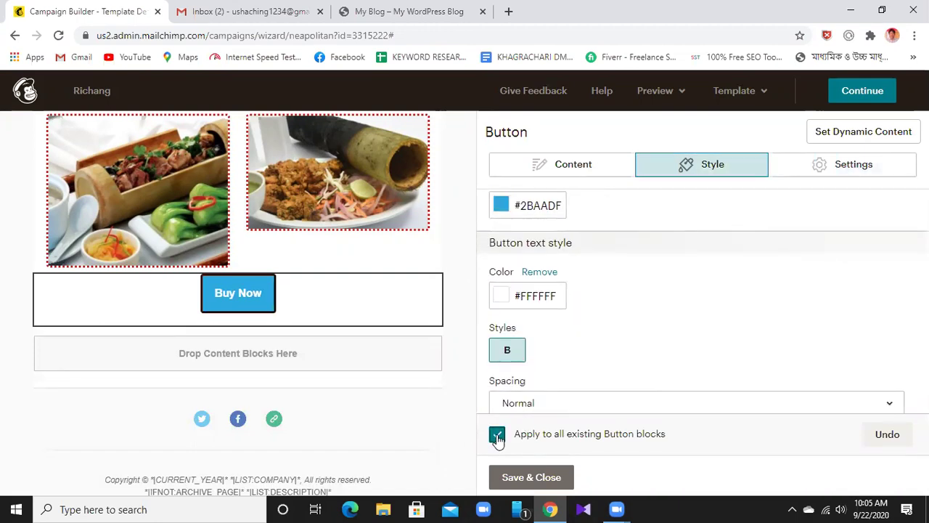
click(497, 436)
scroll(628, 331, down, 3)
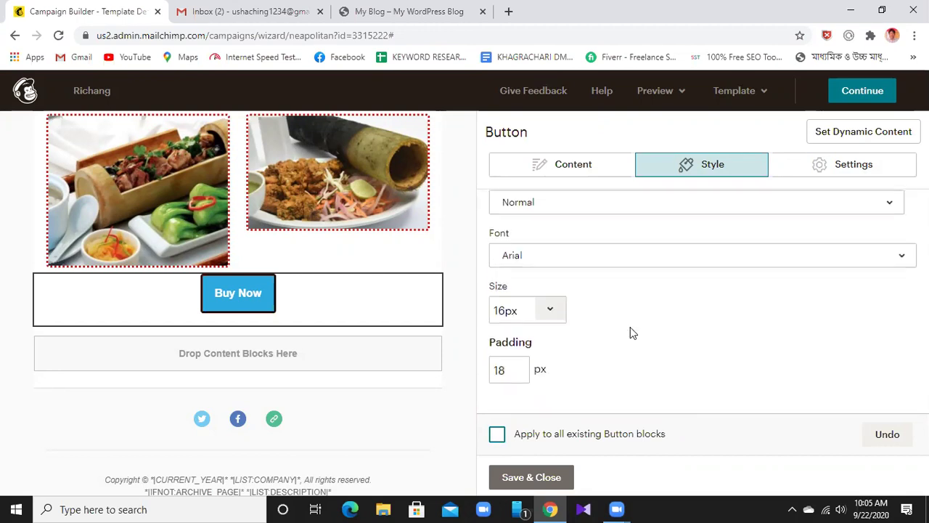
- Examine the Buy Now button's style settings from rounded corners to padding, including the available spacing choices
scroll(630, 327, up, 3)
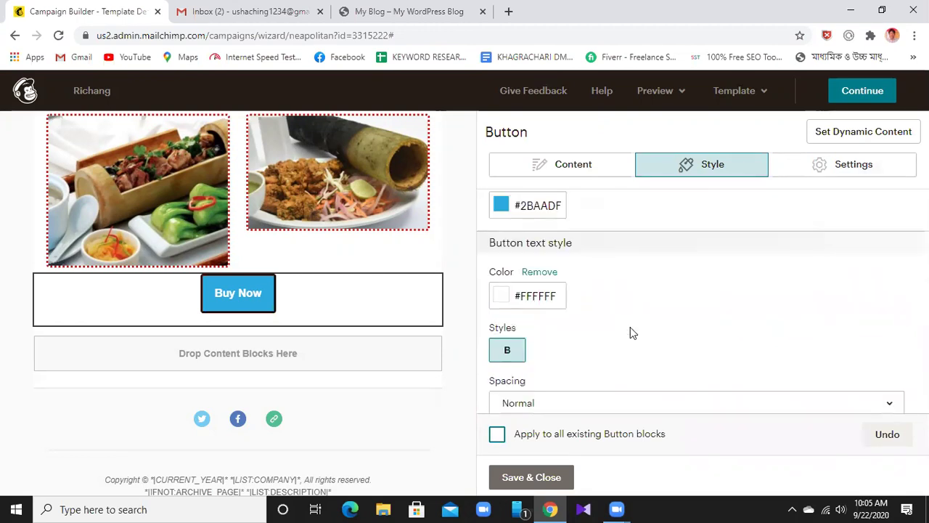
scroll(630, 327, up, 3)
scroll(630, 327, down, 5)
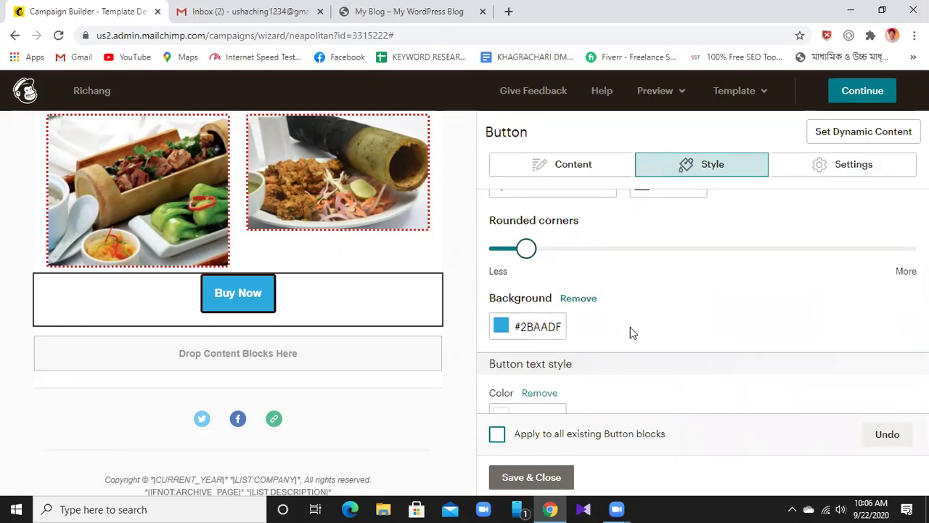
scroll(630, 333, down, 2)
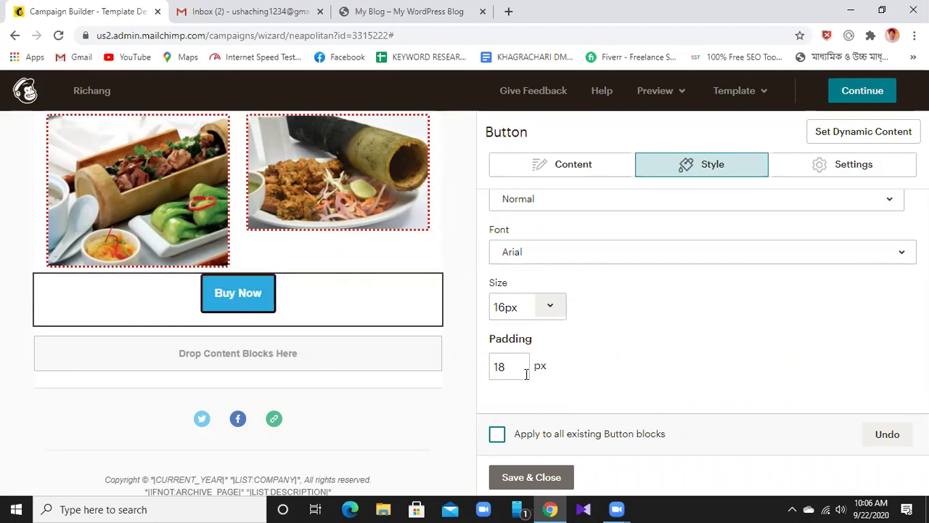
scroll(668, 404, up, 1)
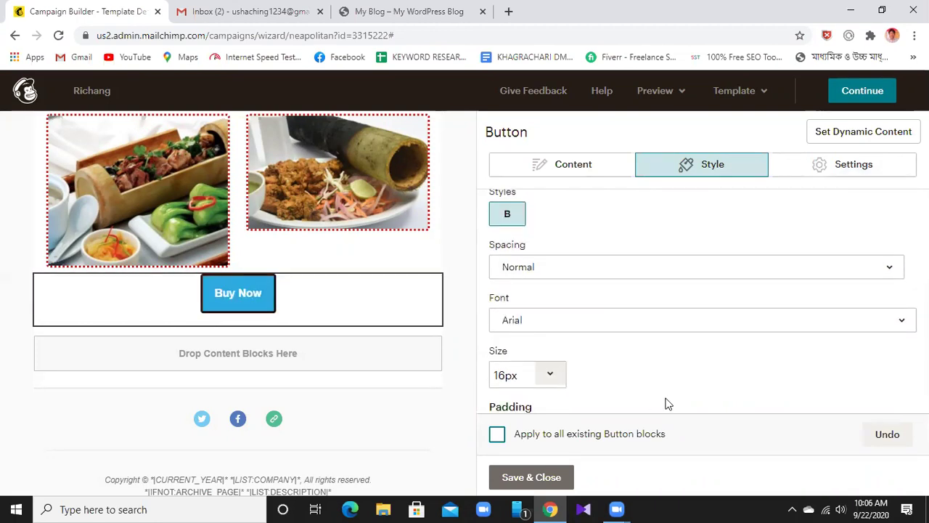
click(853, 270)
click(574, 280)
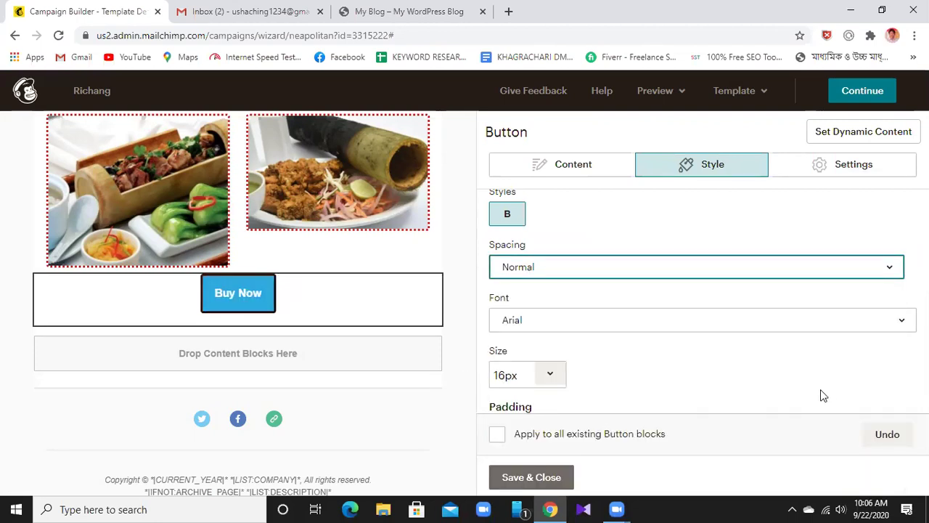
- Set the Buy Now button's padding to 20 px and its text size to 24px
scroll(824, 395, down, 1)
click(523, 365)
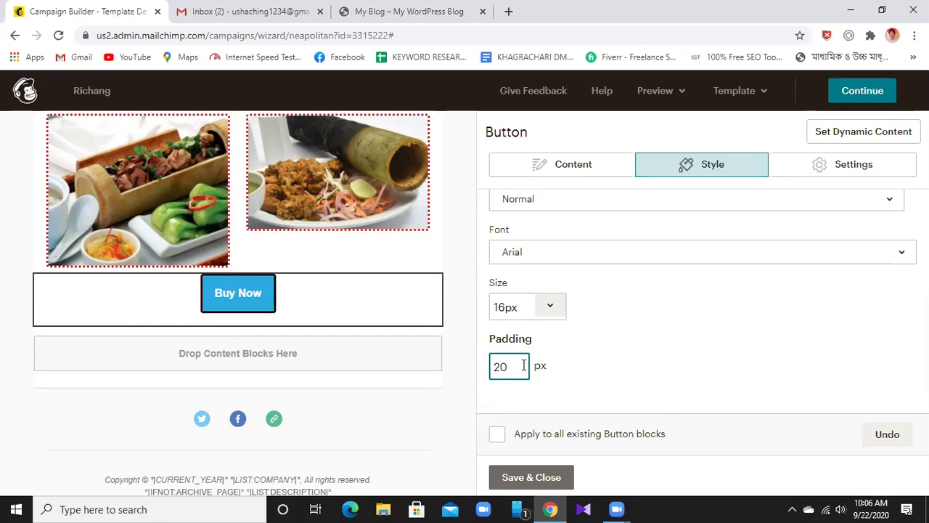
click(619, 394)
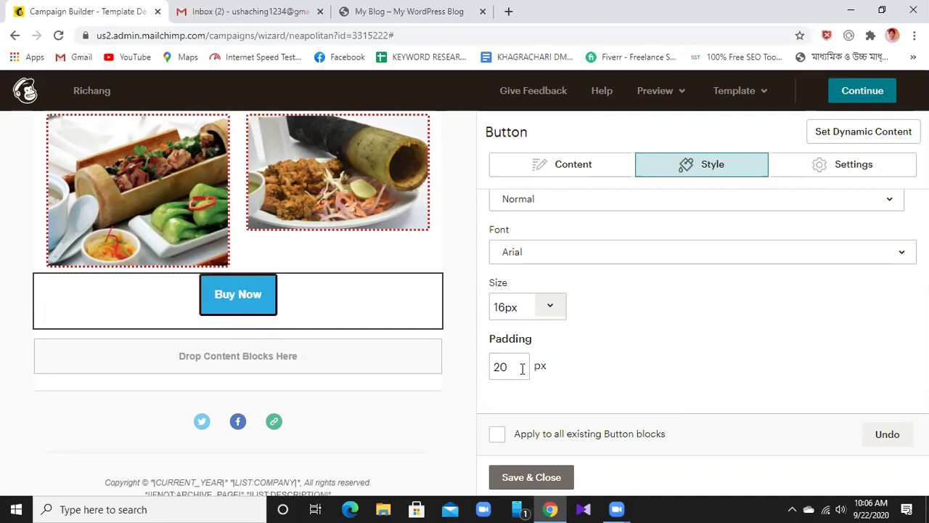
click(552, 309)
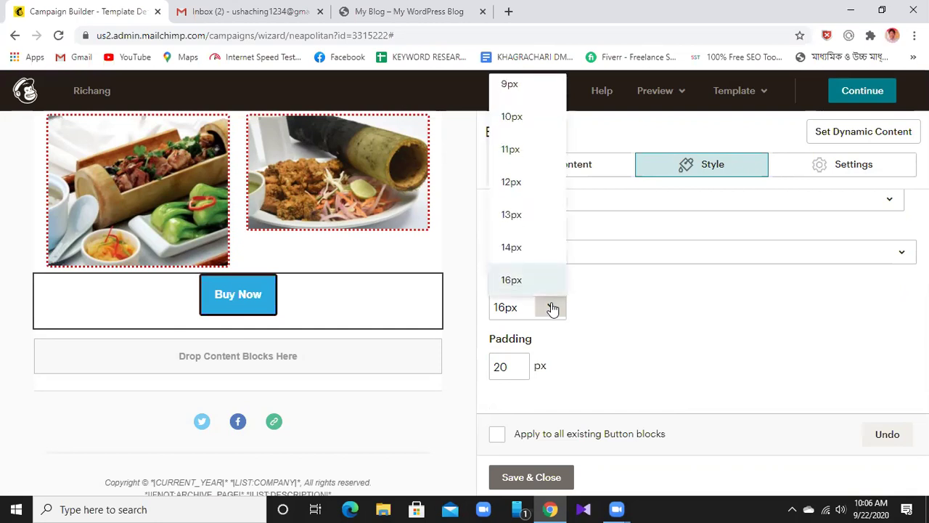
scroll(532, 264, down, 2)
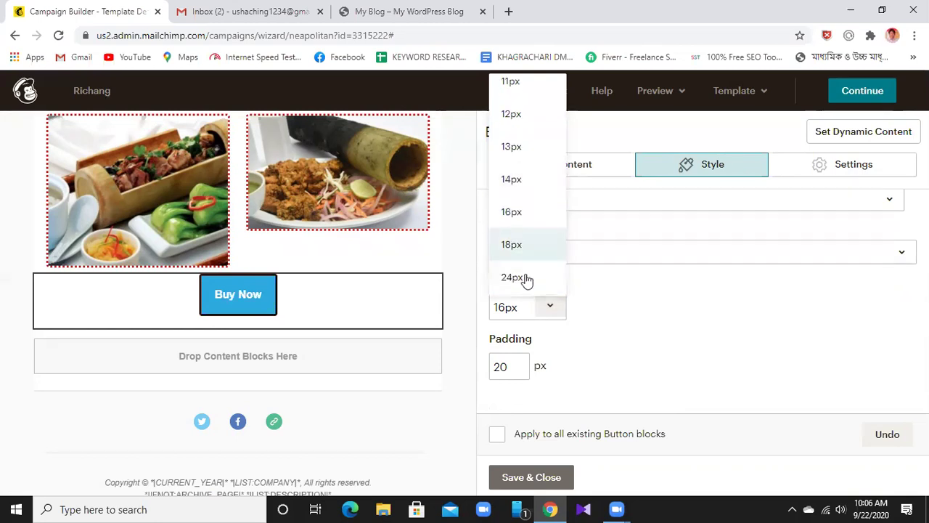
click(525, 277)
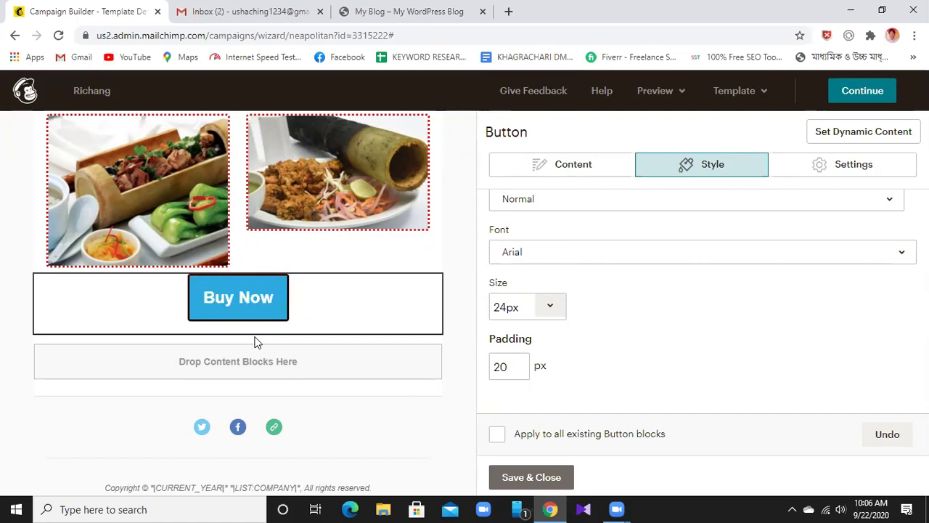
- Look over the border style choices for the Buy Now button
scroll(778, 394, up, 5)
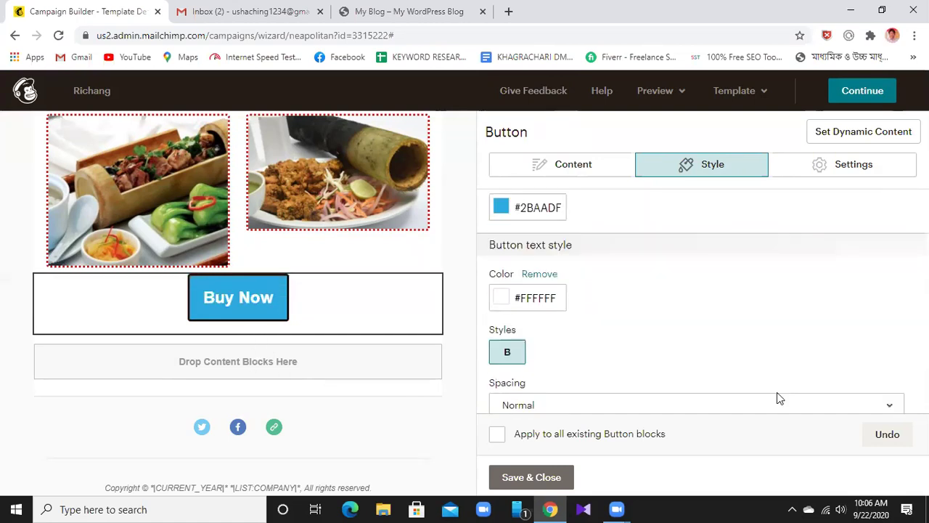
scroll(777, 396, up, 2)
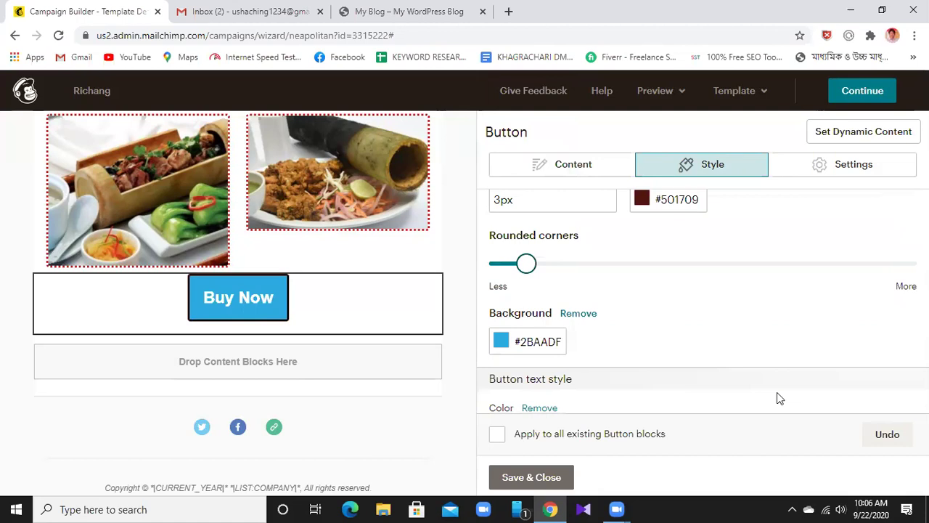
scroll(777, 396, up, 2)
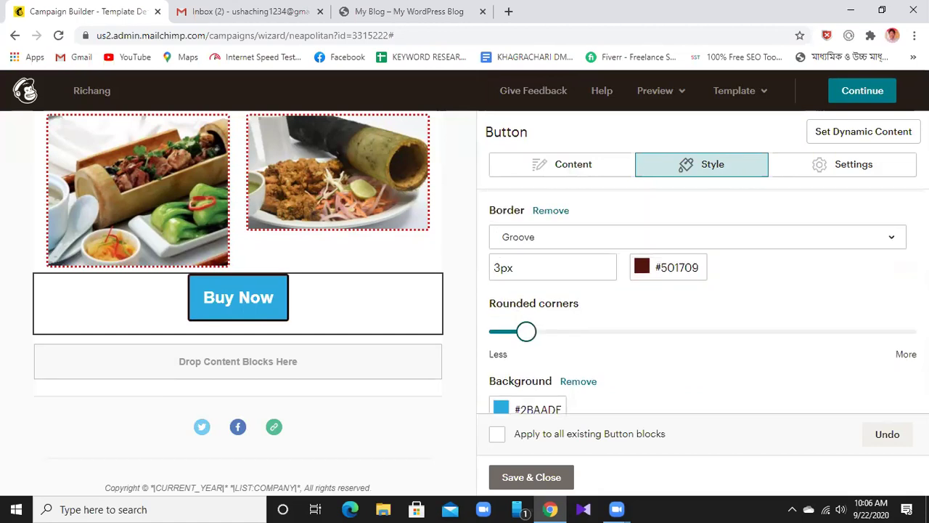
click(888, 237)
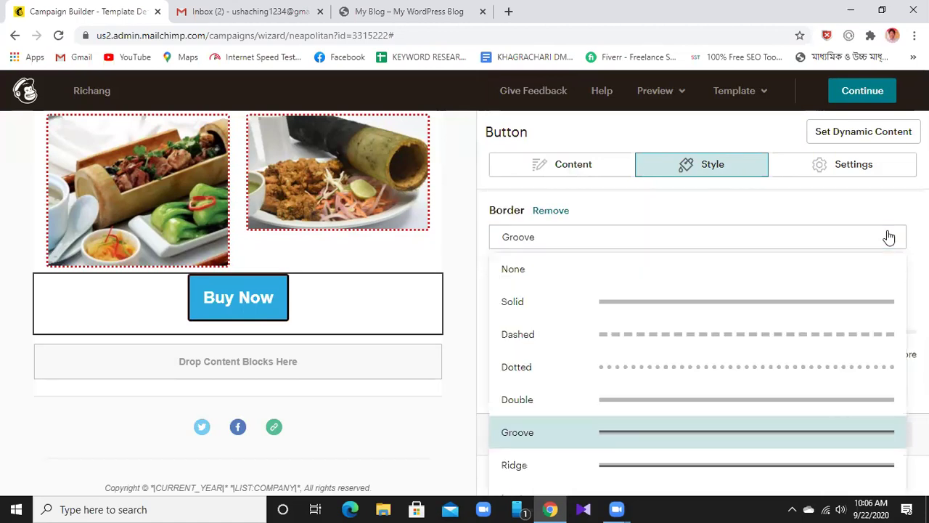
click(888, 238)
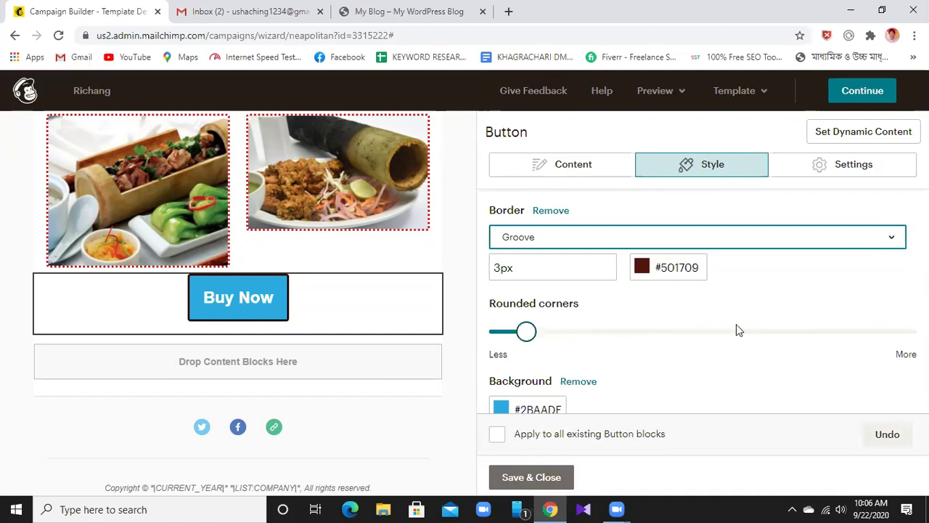
- Change the Buy Now button's width to Full width
click(845, 166)
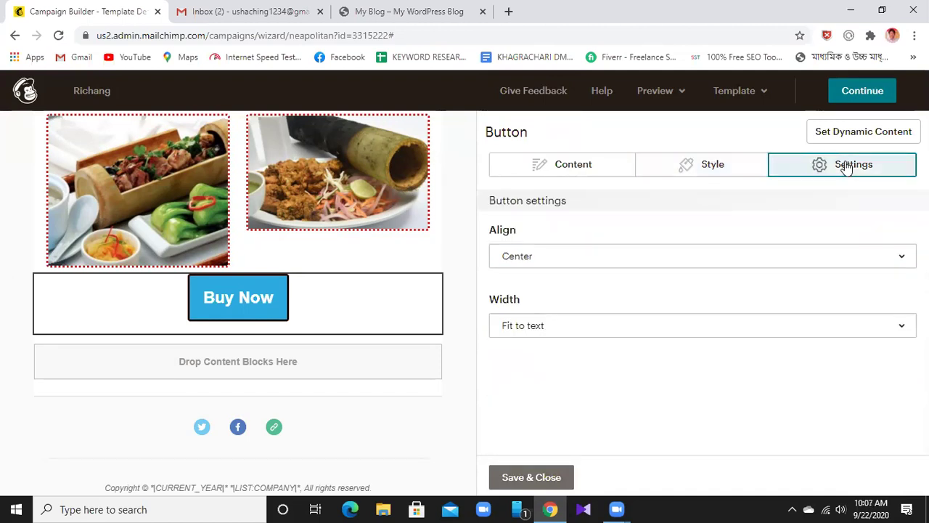
click(825, 335)
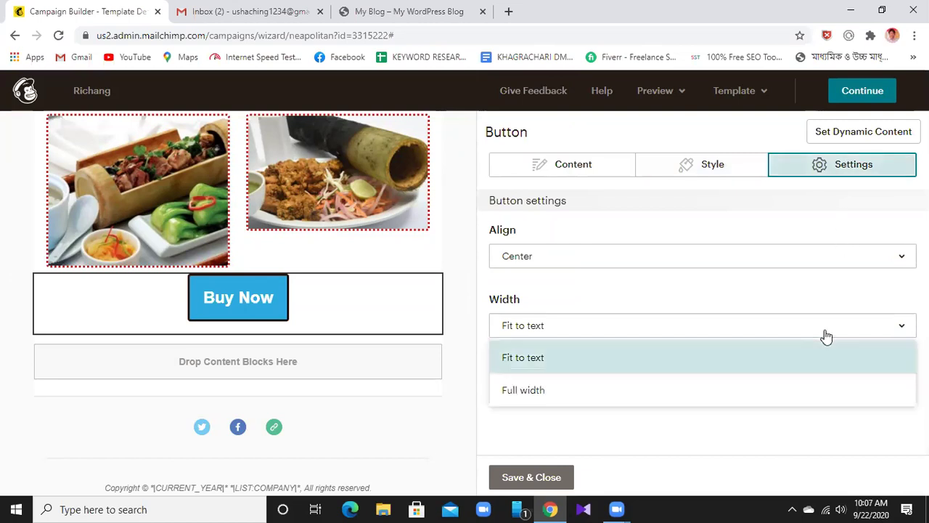
click(803, 399)
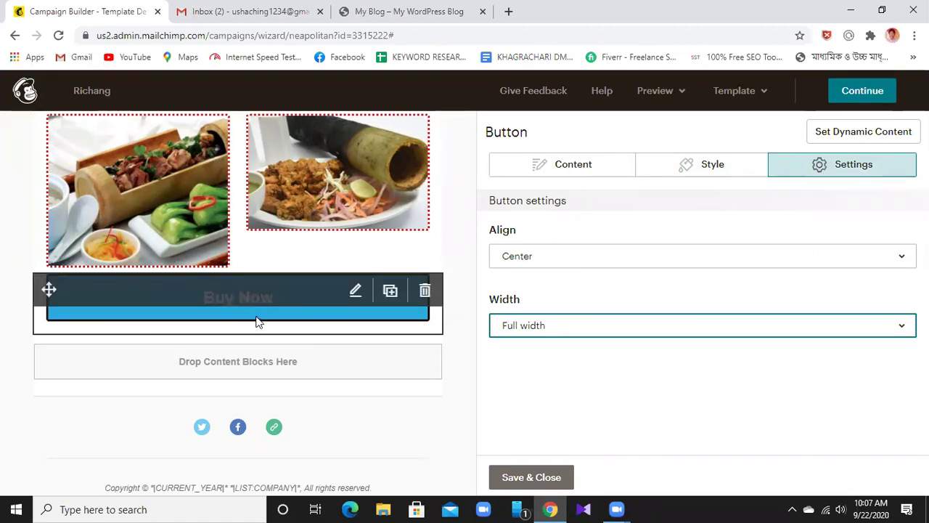
- Review the email design from the logo image down to the footer
scroll(257, 322, up, 10)
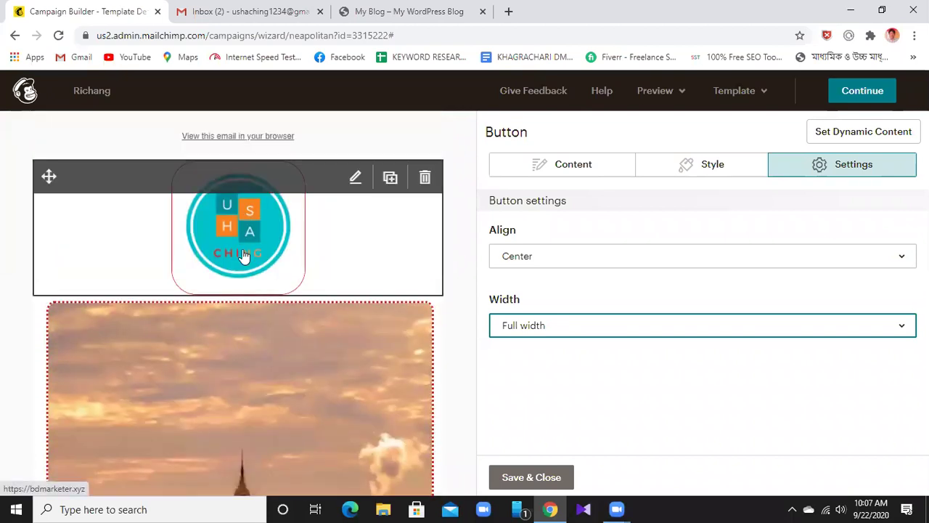
click(248, 226)
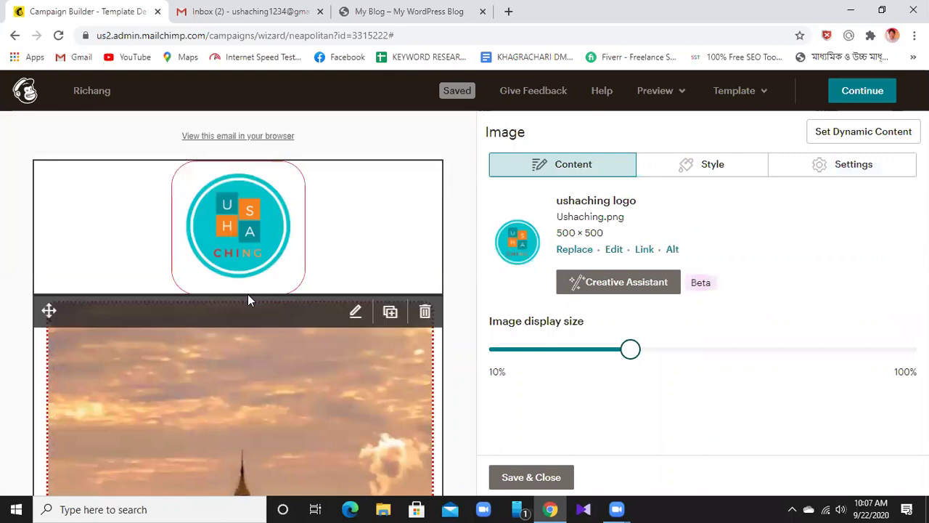
scroll(276, 382, down, 3)
scroll(274, 380, down, 6)
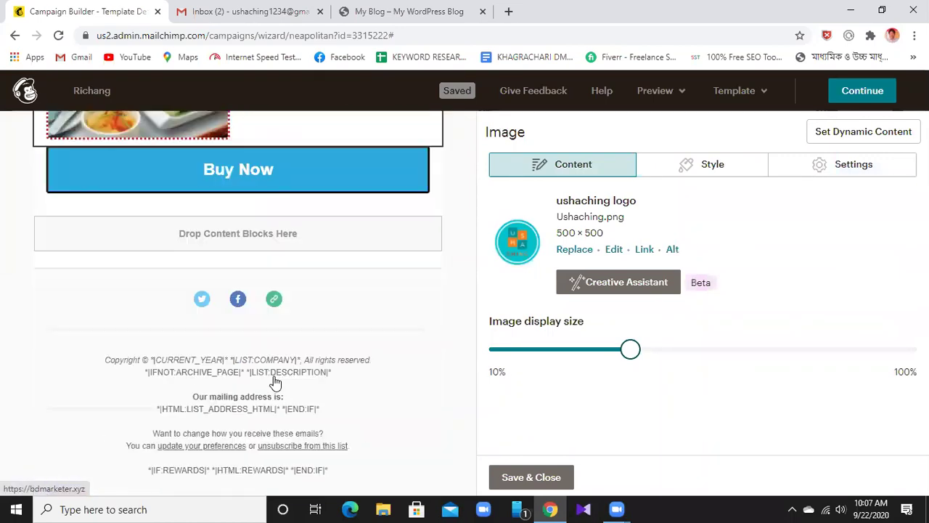
scroll(284, 369, up, 3)
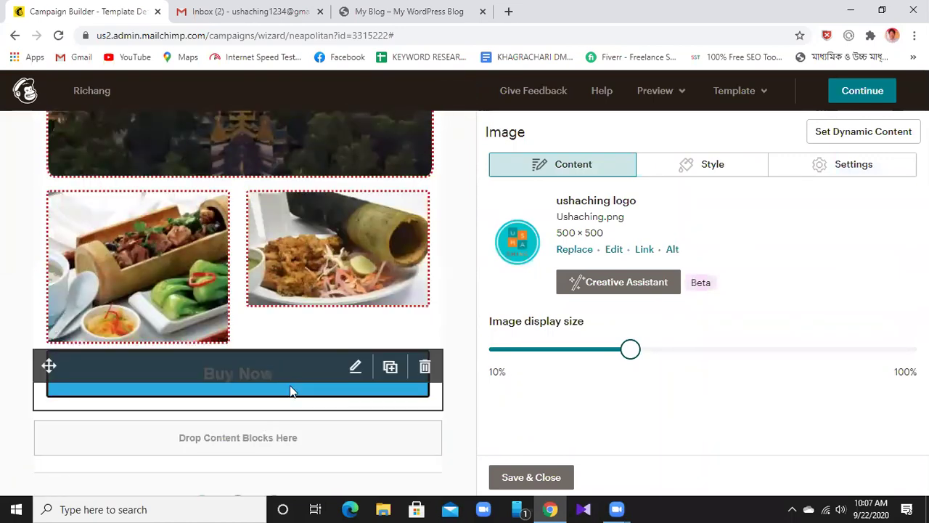
- Reopen the Buy Now button's style settings and reduce its Groove border thickness to 2px
click(289, 391)
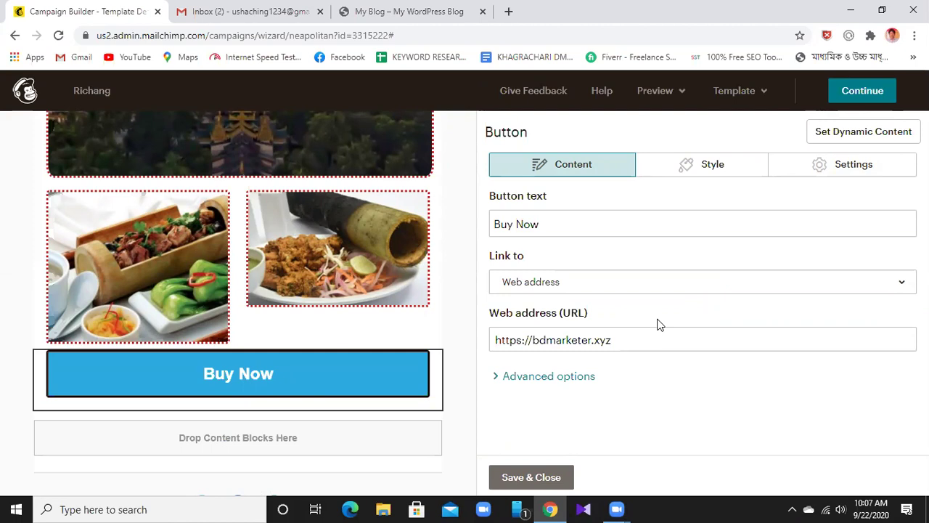
click(687, 166)
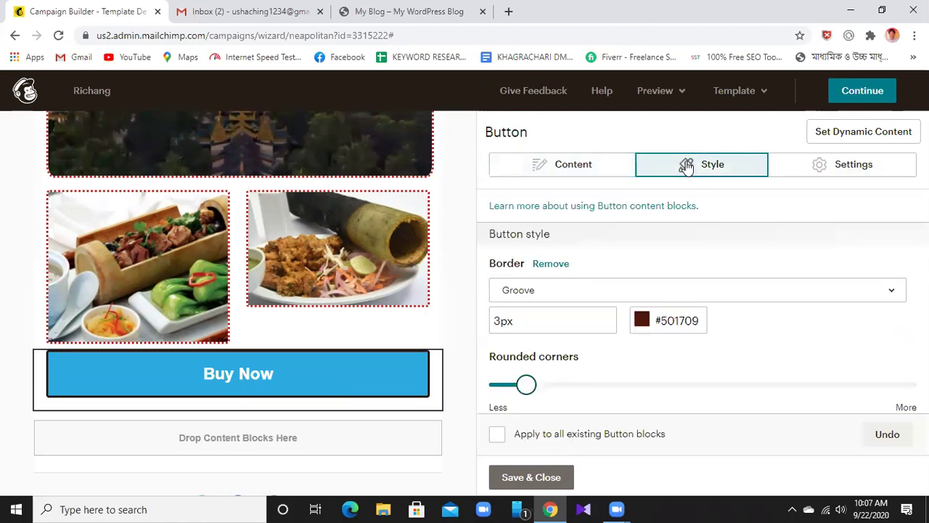
scroll(568, 326, down, 3)
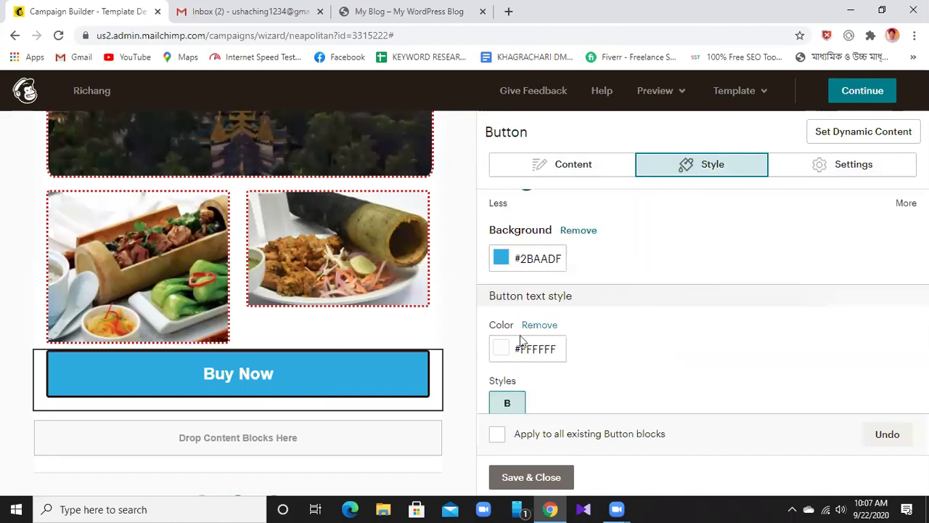
scroll(530, 363, down, 4)
scroll(560, 348, up, 3)
scroll(560, 349, down, 3)
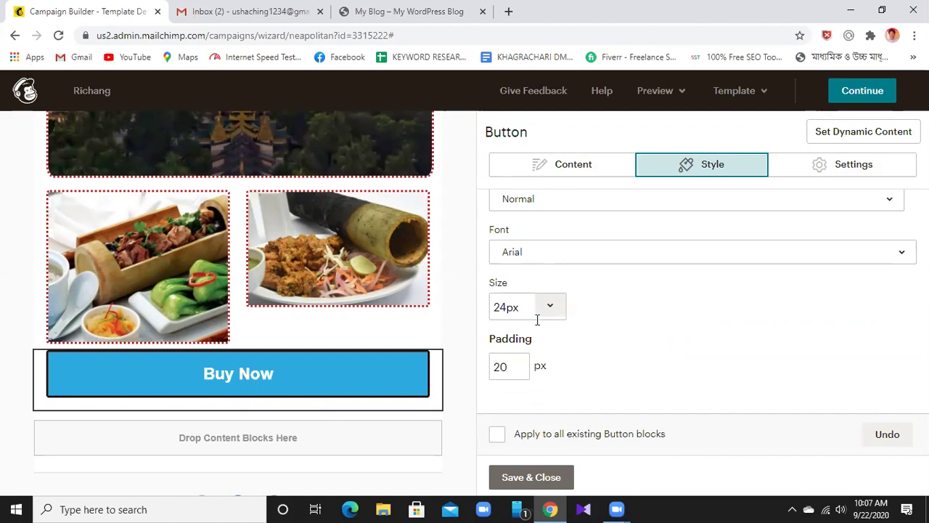
scroll(537, 322, up, 3)
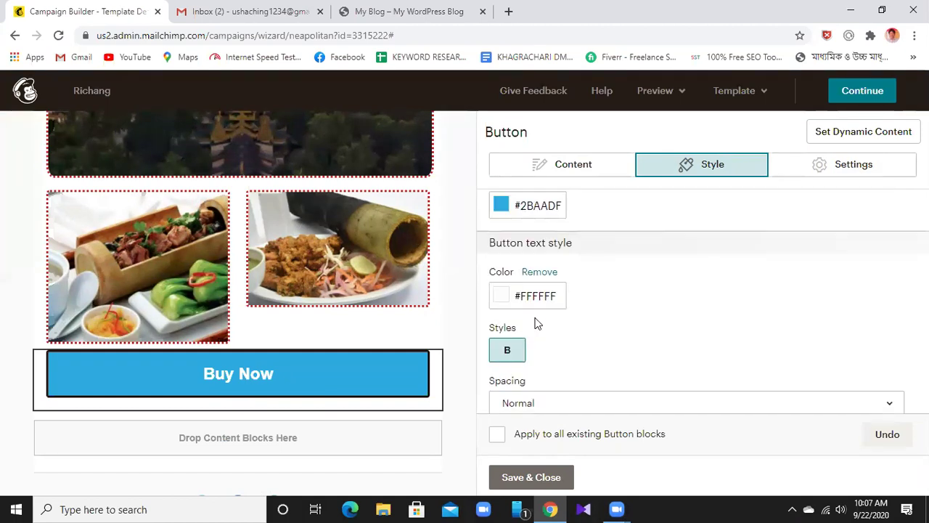
scroll(537, 324, up, 3)
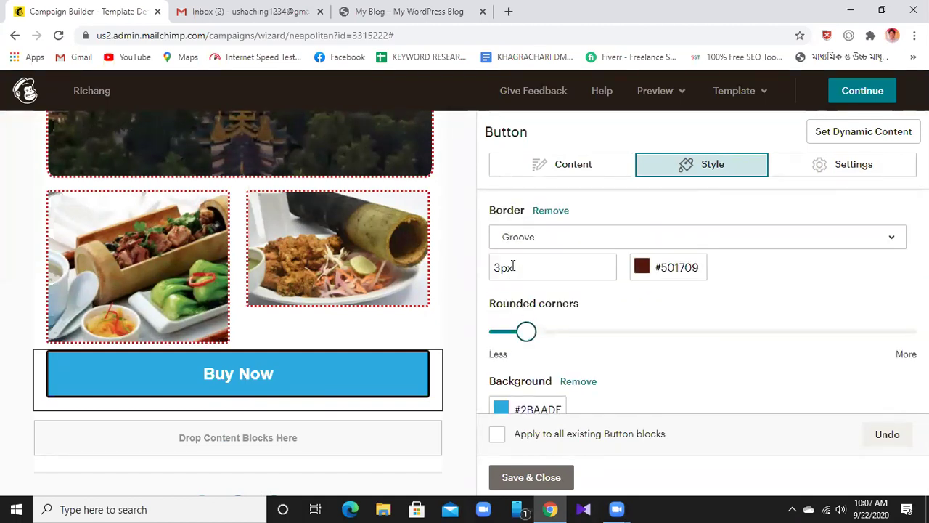
click(500, 267)
key(BackSpace)
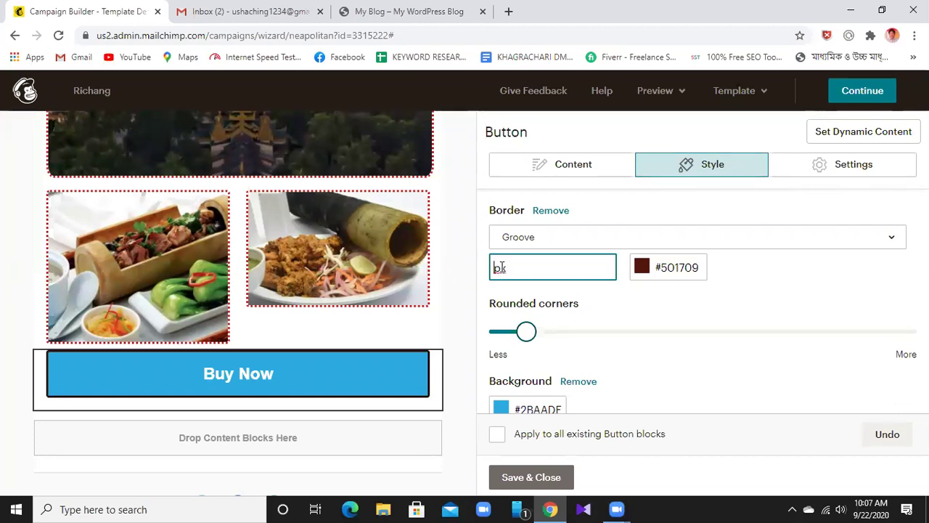
text(2)
click(775, 310)
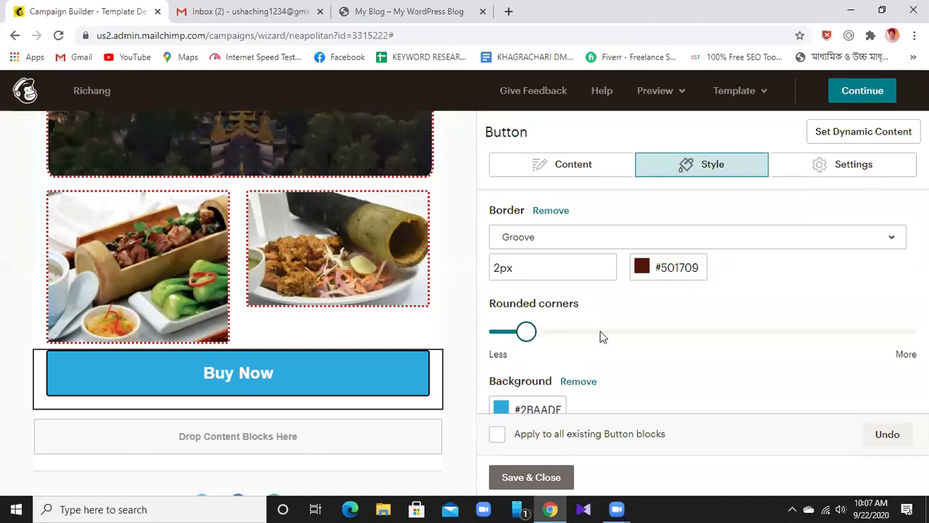
- Check the Buy Now button's alignment and width, along with its background, text style and padding settings
click(850, 174)
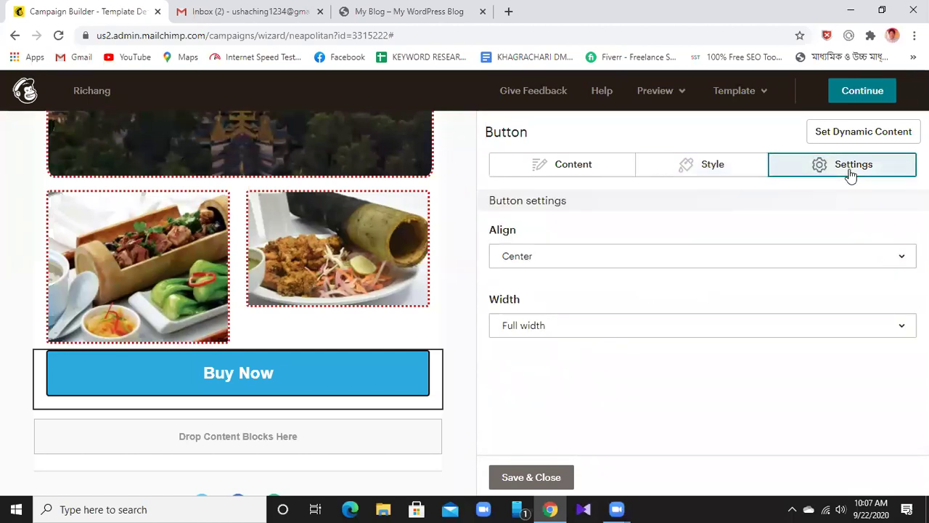
click(727, 176)
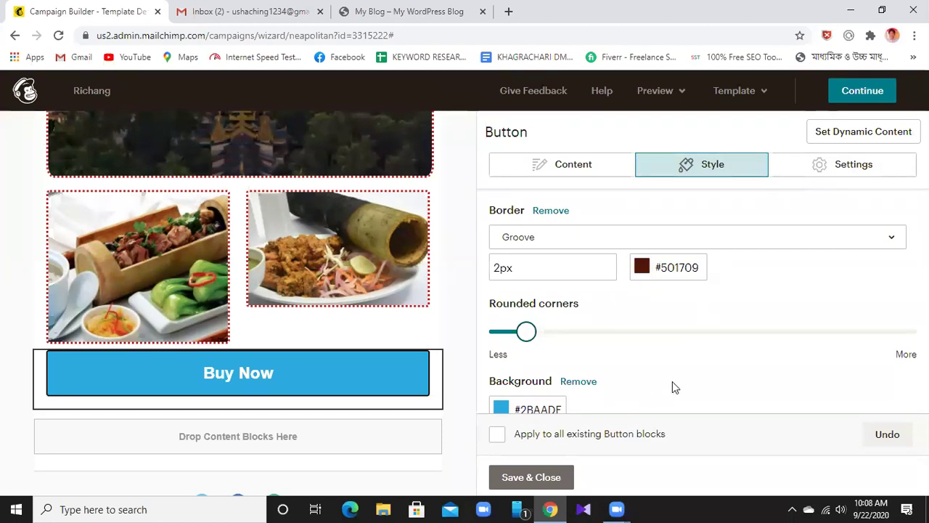
scroll(672, 382, down, 3)
scroll(691, 358, down, 2)
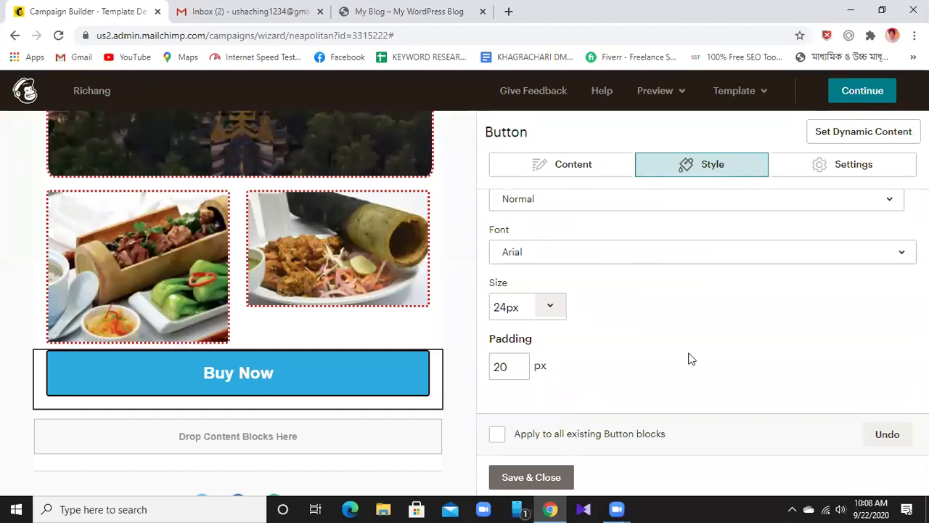
scroll(659, 368, up, 2)
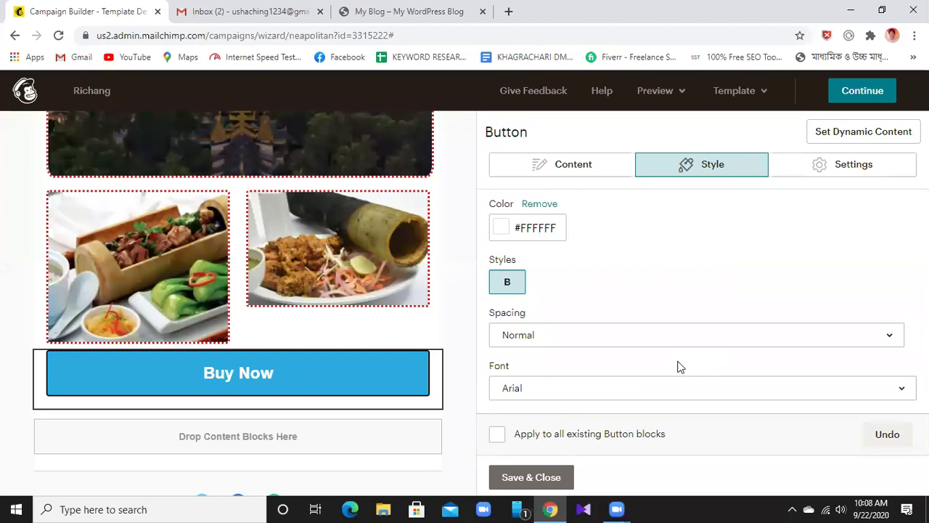
scroll(717, 353, up, 2)
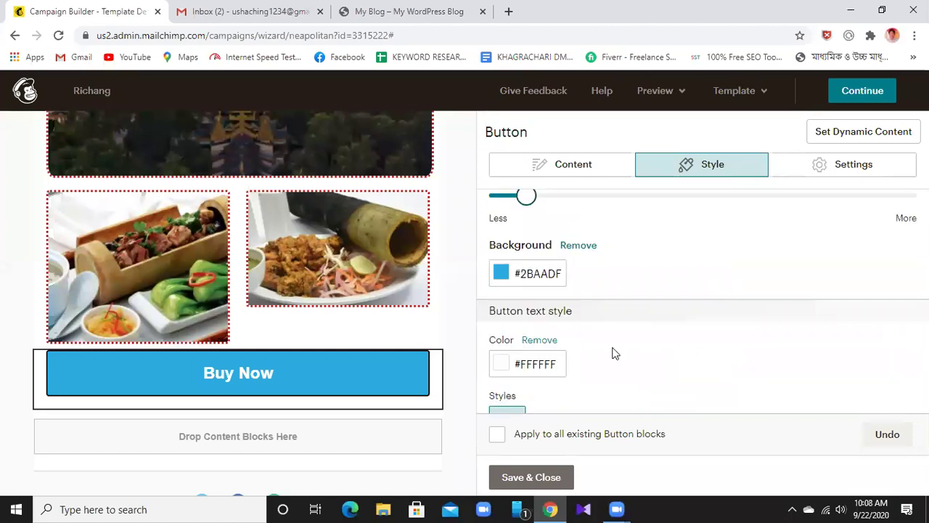
- Recheck the Buy Now button's border, text style and padding settings, and save and close the button block
scroll(612, 353, up, 3)
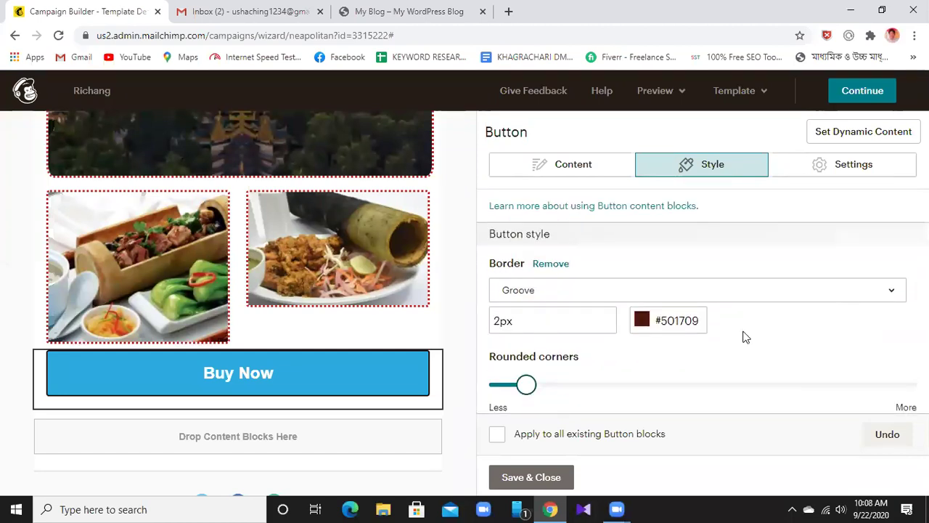
scroll(745, 336, down, 3)
scroll(742, 336, down, 3)
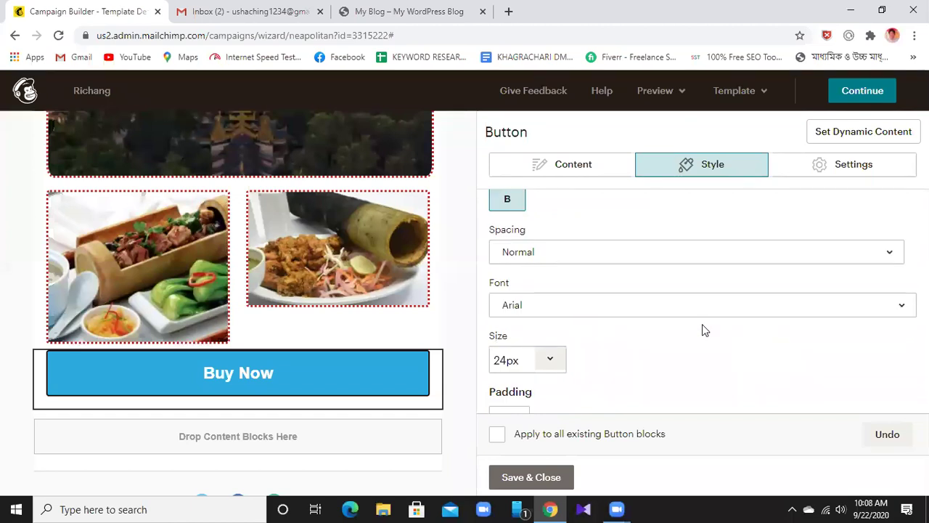
scroll(676, 404, down, 1)
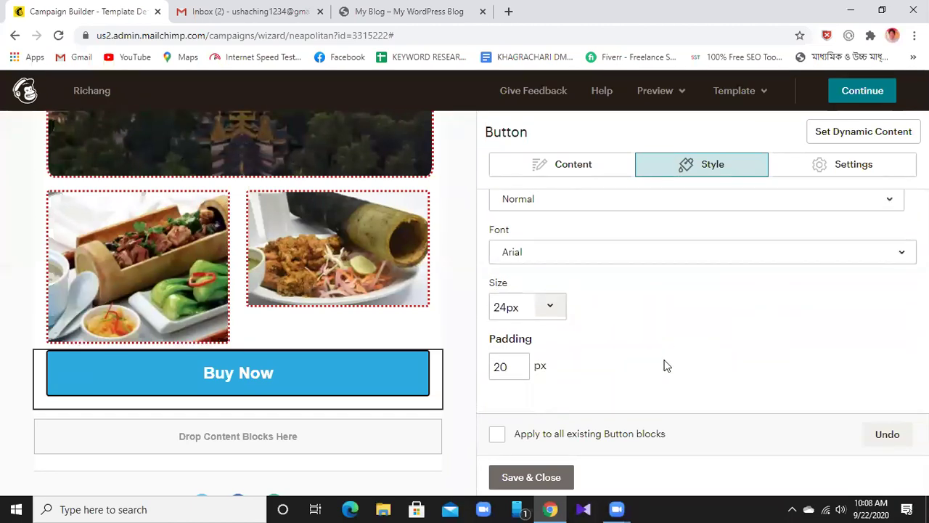
scroll(663, 355, up, 3)
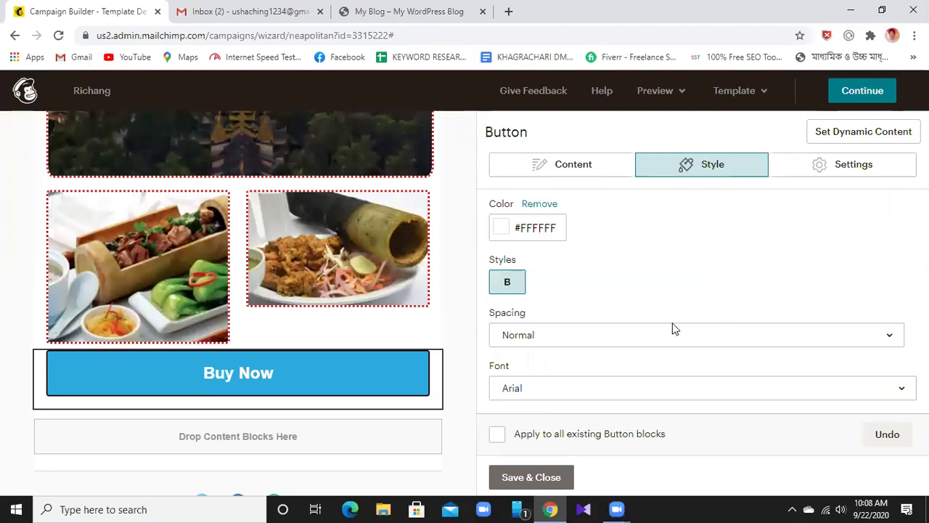
scroll(591, 380, down, 3)
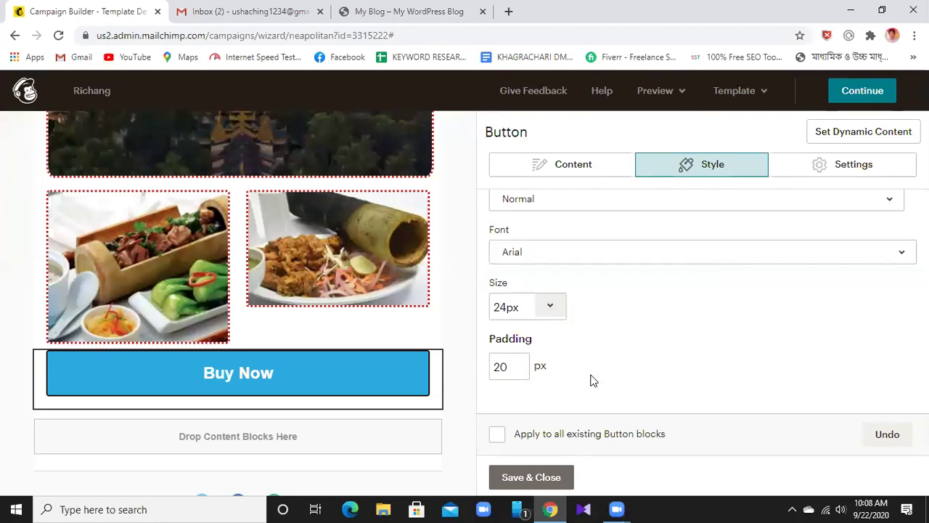
click(553, 476)
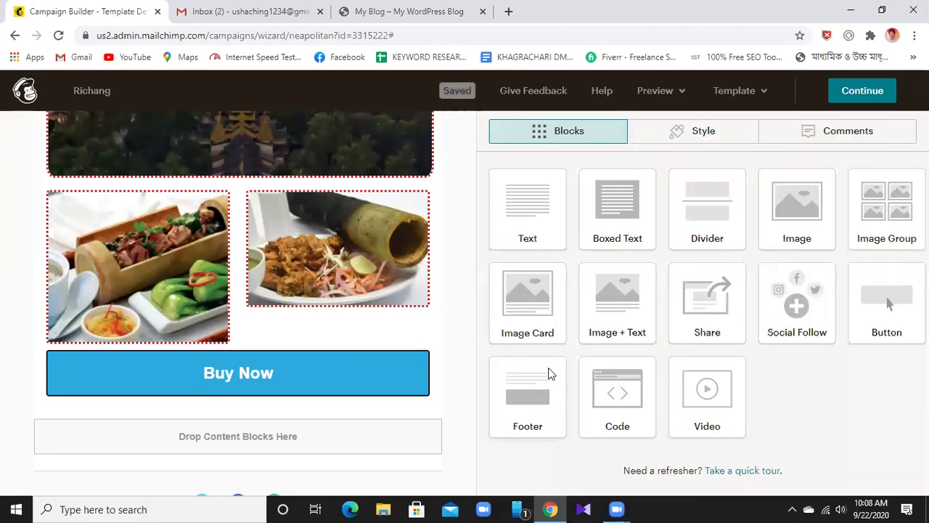
- Review the whole email design, from the logo and image group to the Buy Now button and footer
scroll(463, 333, down, 3)
scroll(463, 332, up, 15)
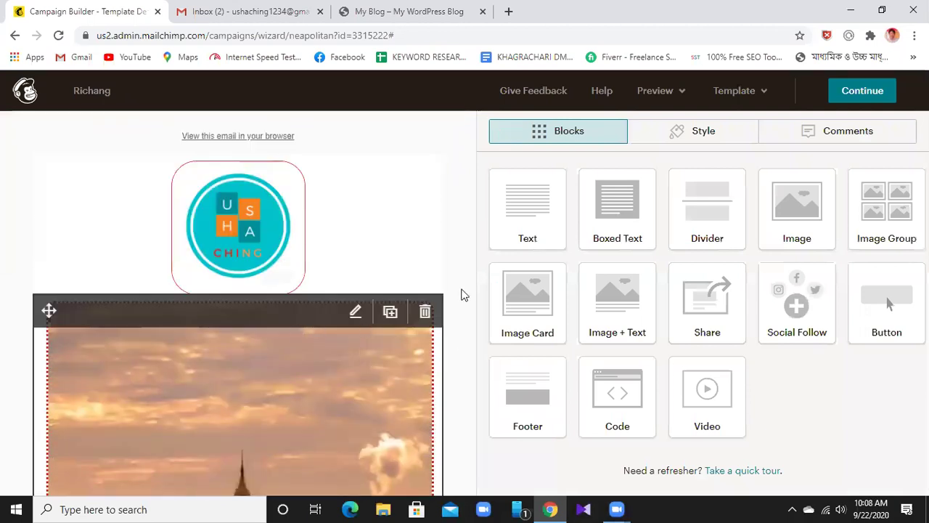
scroll(406, 294, down, 15)
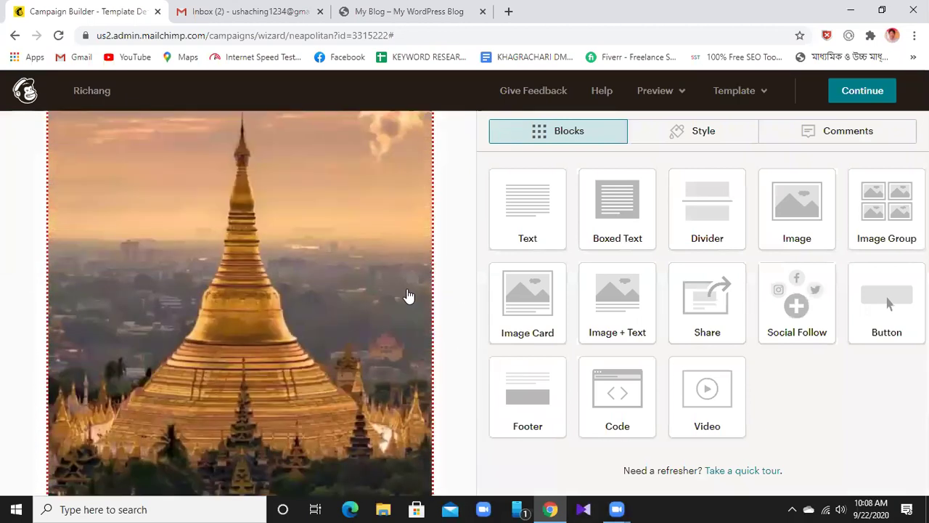
scroll(408, 296, up, 6)
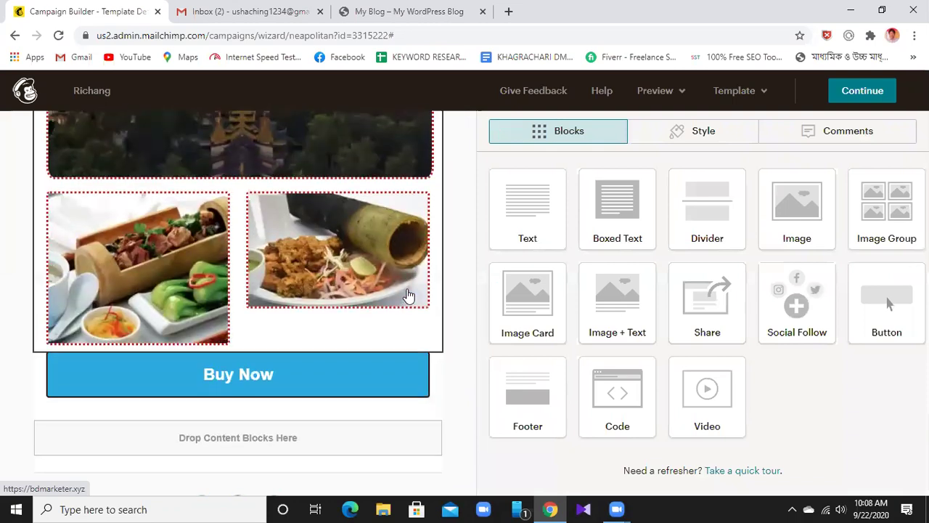
scroll(408, 295, up, 1)
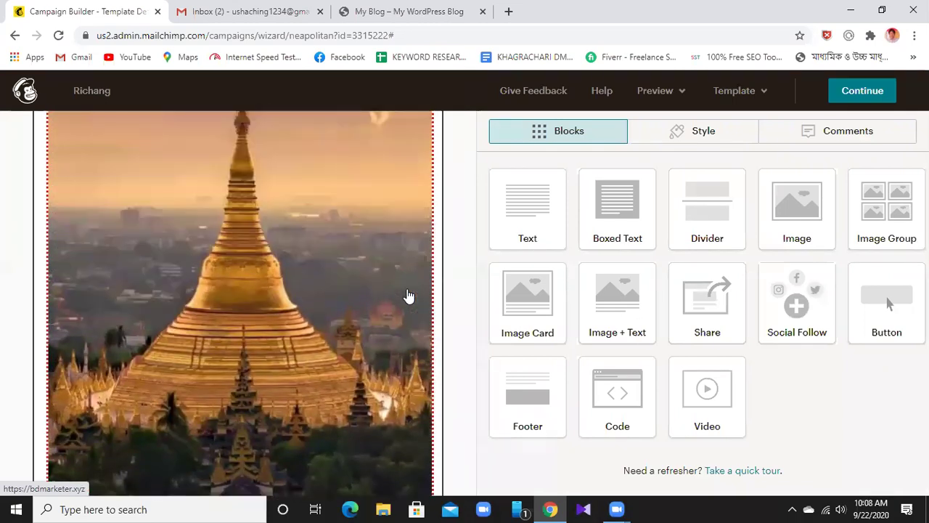
scroll(408, 295, down, 4)
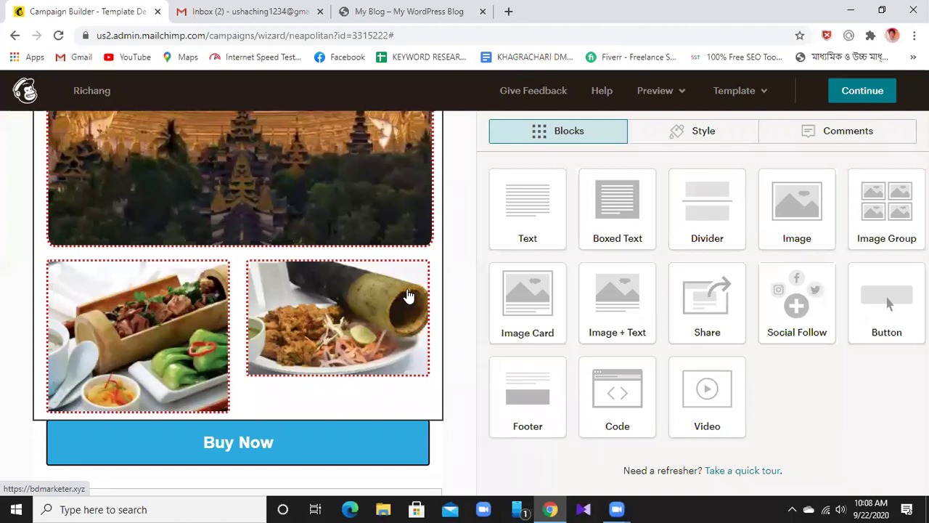
scroll(407, 295, down, 4)
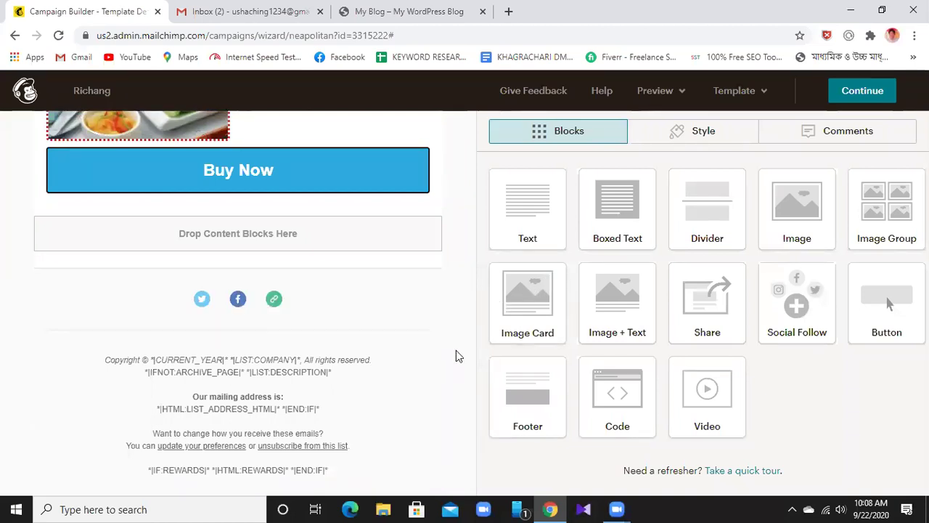
scroll(456, 350, up, 7)
scroll(456, 350, up, 2)
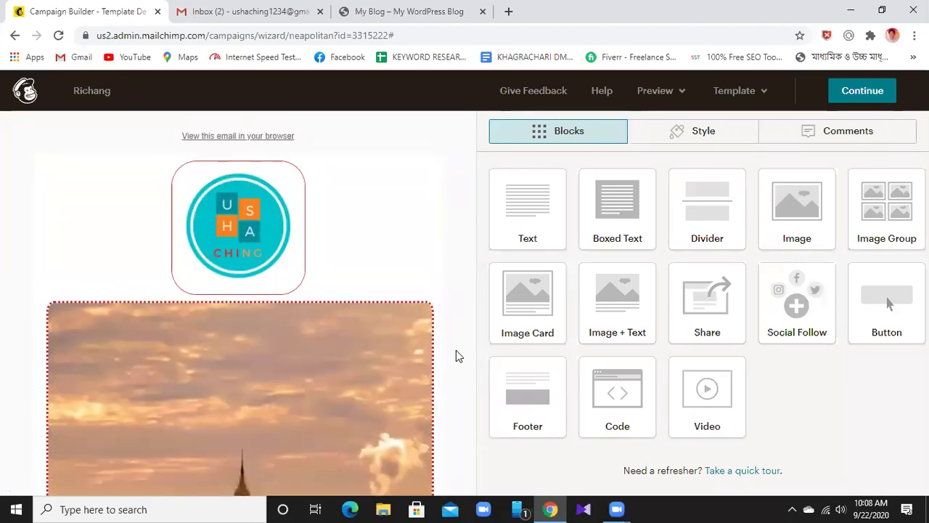
scroll(456, 350, down, 3)
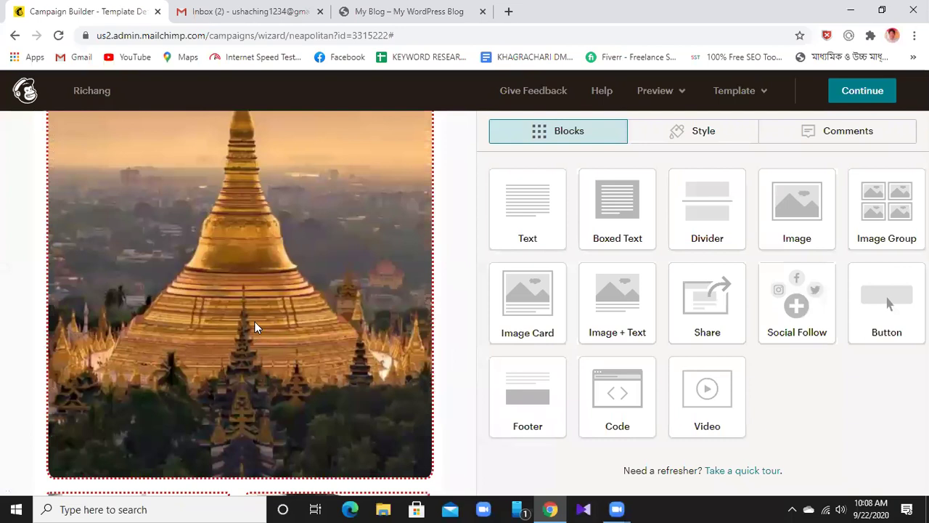
- Delete the social icons block above the footer, and close the divider block's settings without changing them
scroll(255, 323, down, 6)
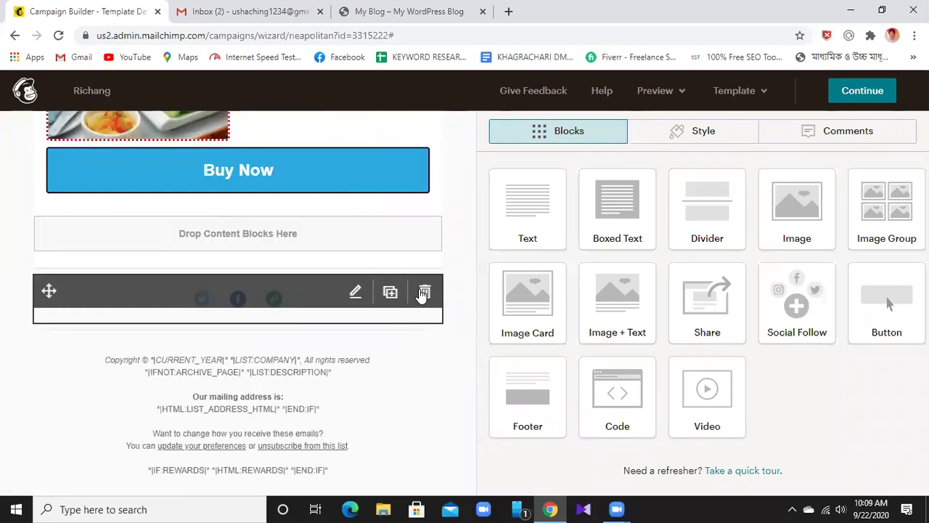
click(424, 291)
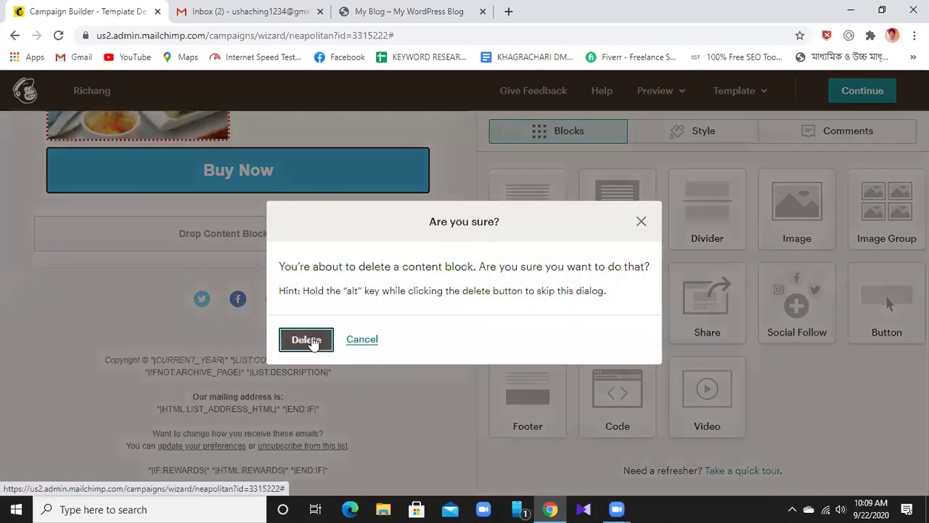
click(310, 347)
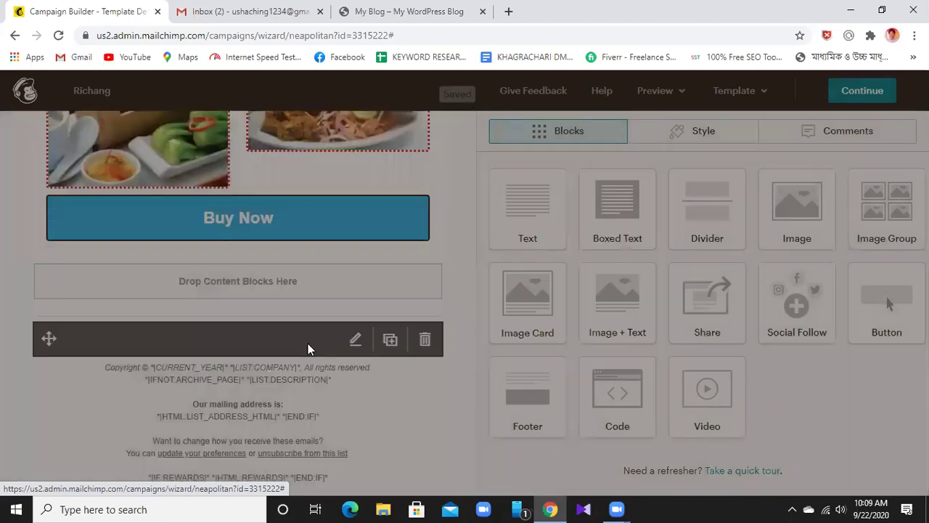
click(307, 344)
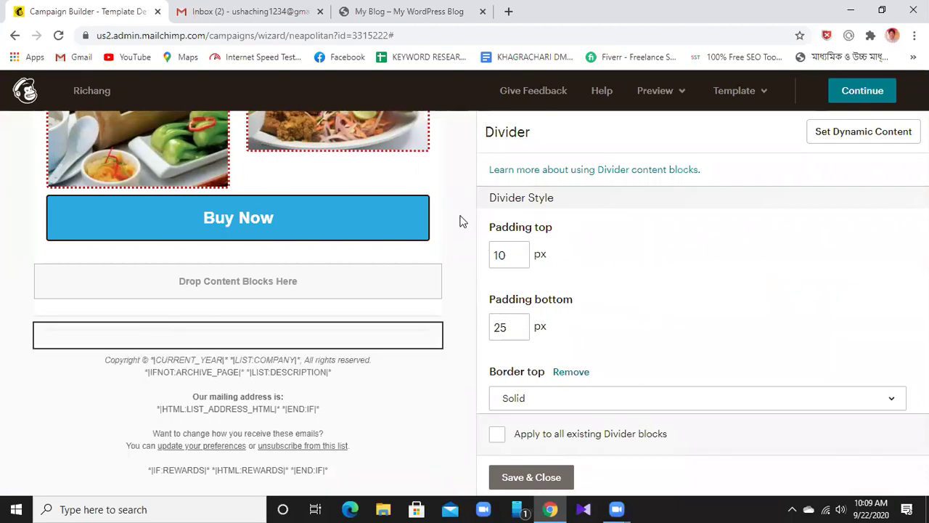
click(518, 473)
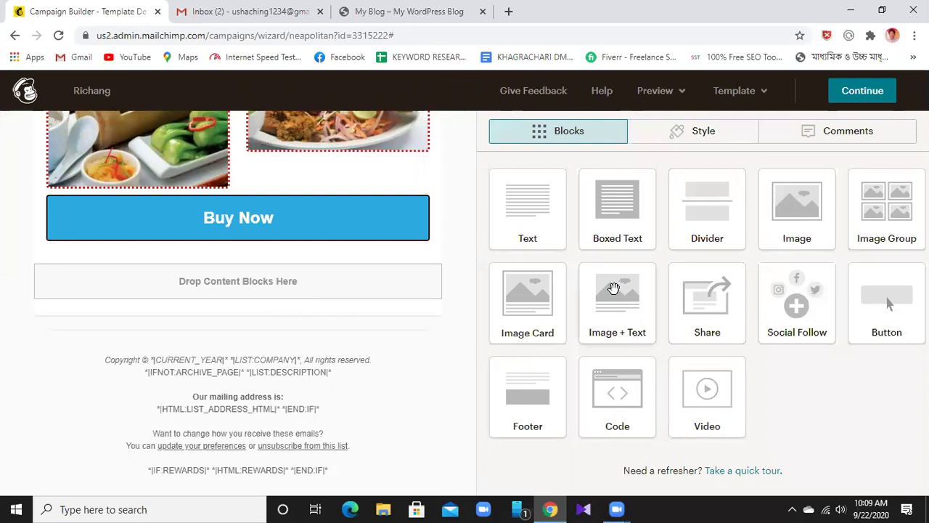
- Add a Social Follow block directly below the Buy Now button
mouse_move(367, 354)
mouse_move(440, 330)
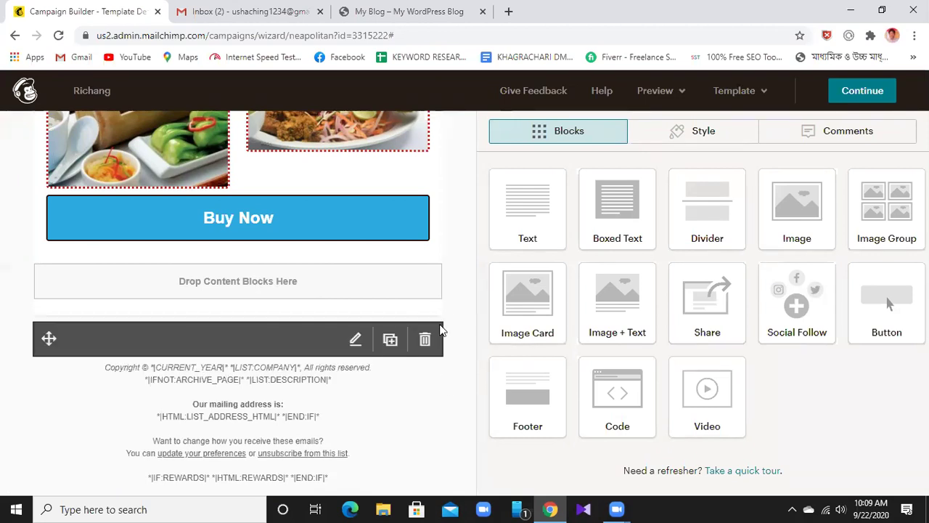
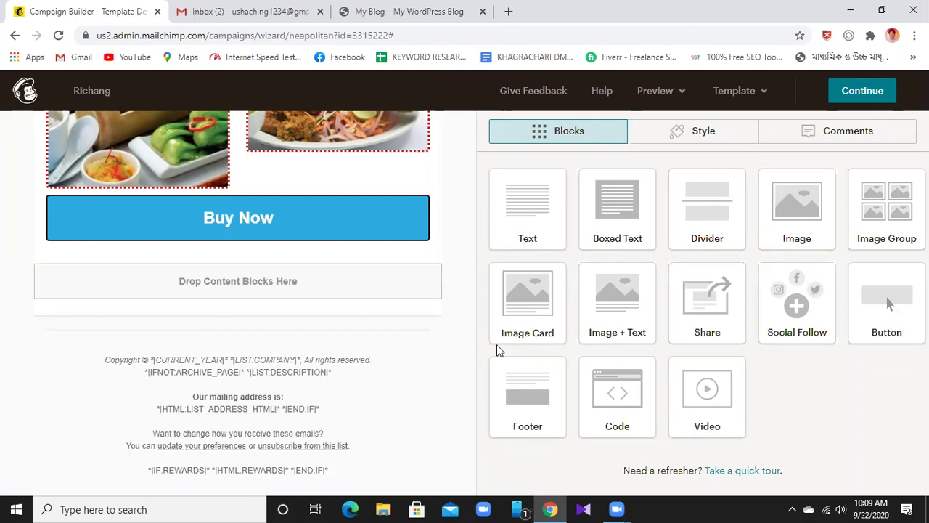
drag(791, 314, 175, 237)
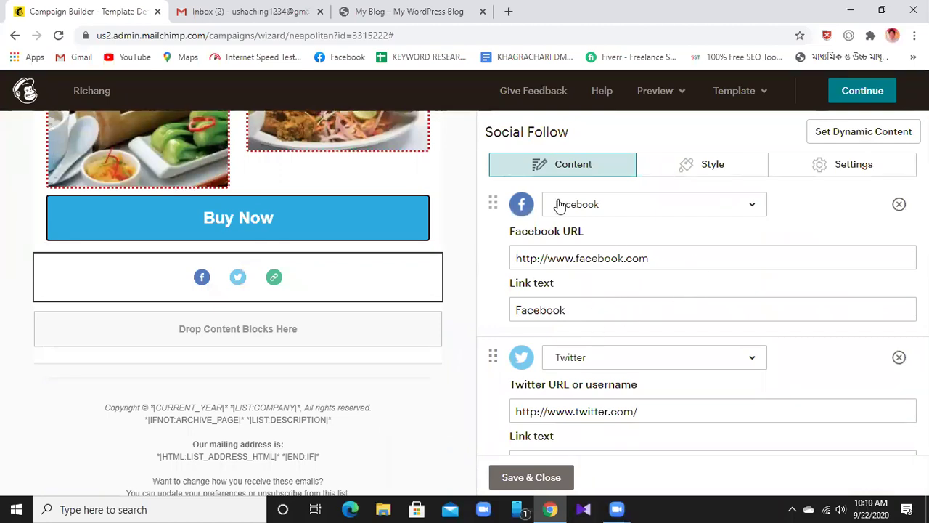
- Search the web for twitter in a new browser tab, open the Twitter site, and open another new tab
click(508, 11)
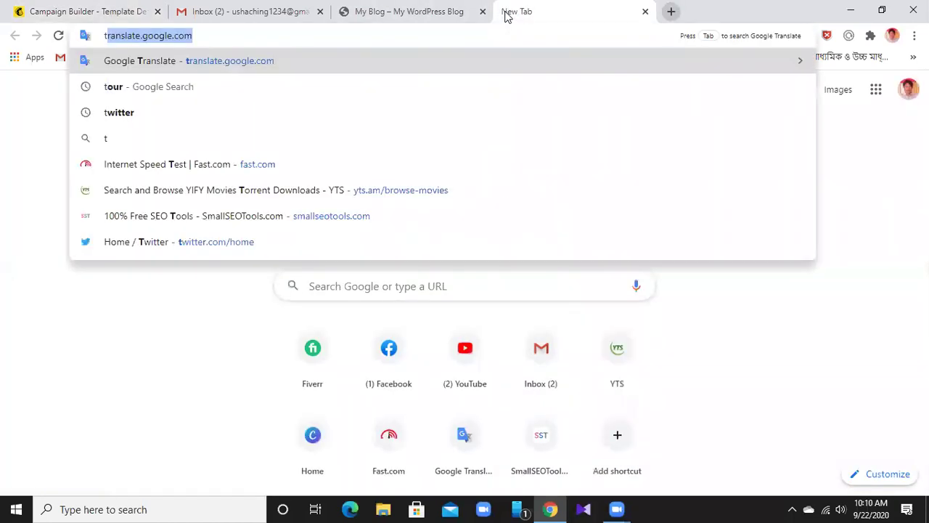
text(witter)
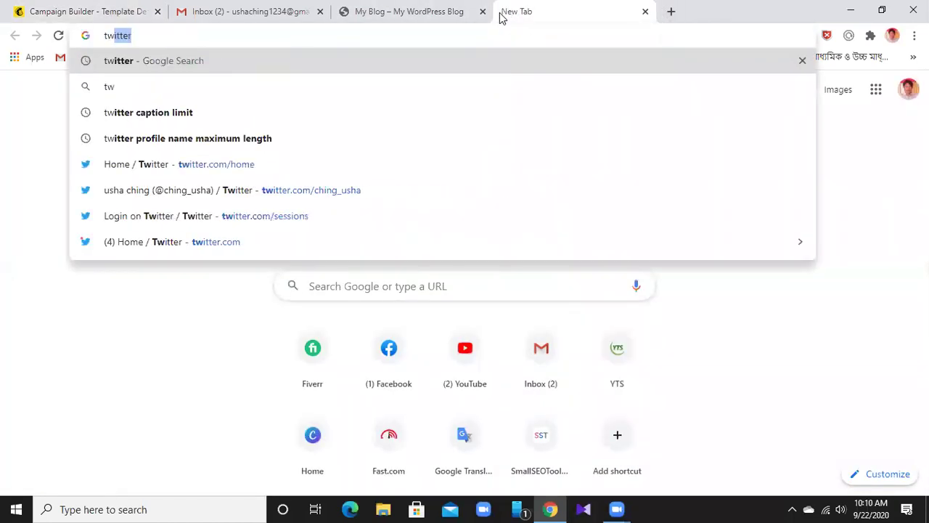
key(Return)
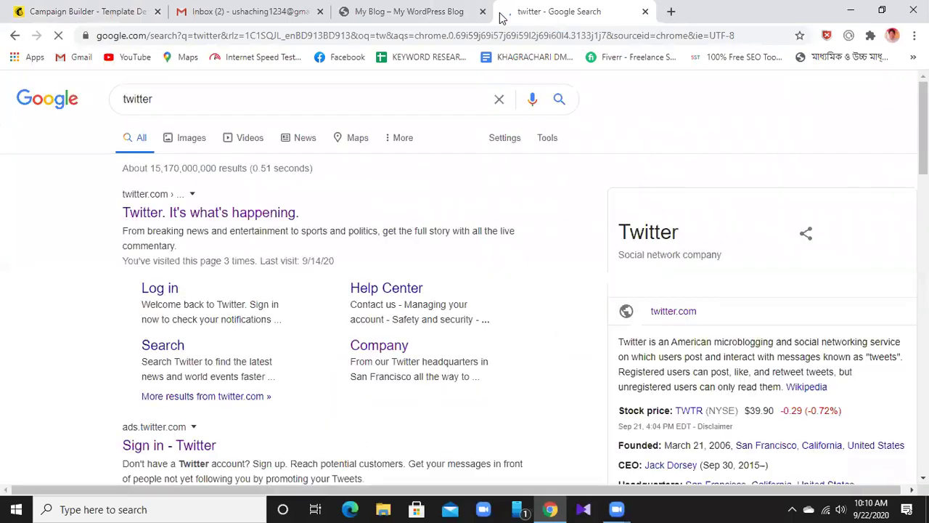
click(244, 212)
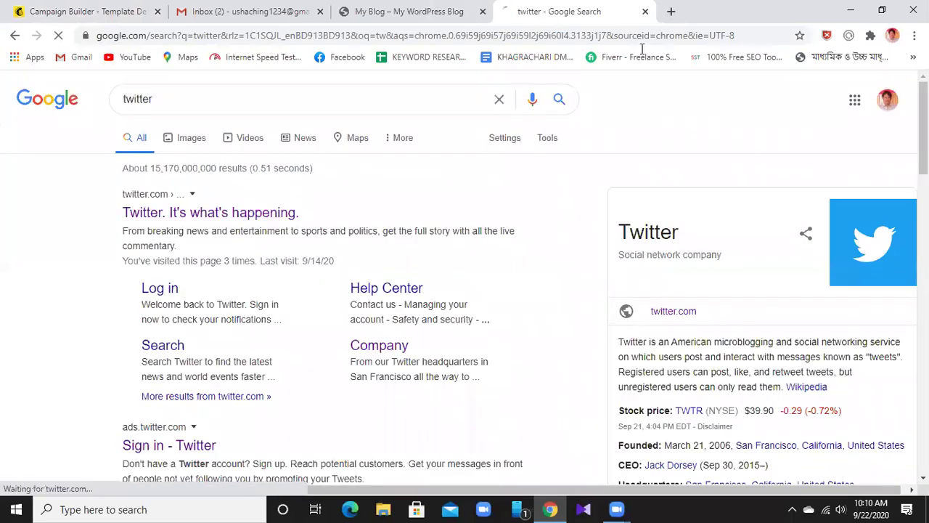
click(670, 11)
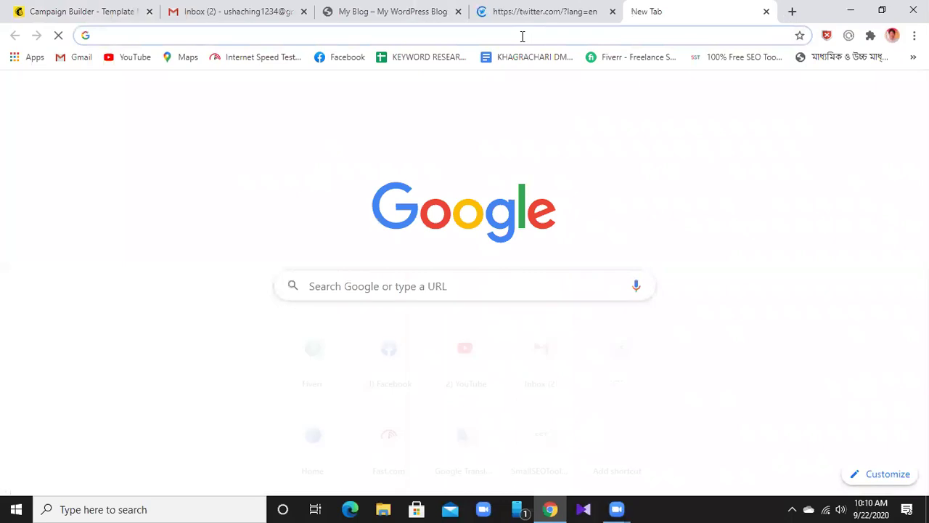
text(f)
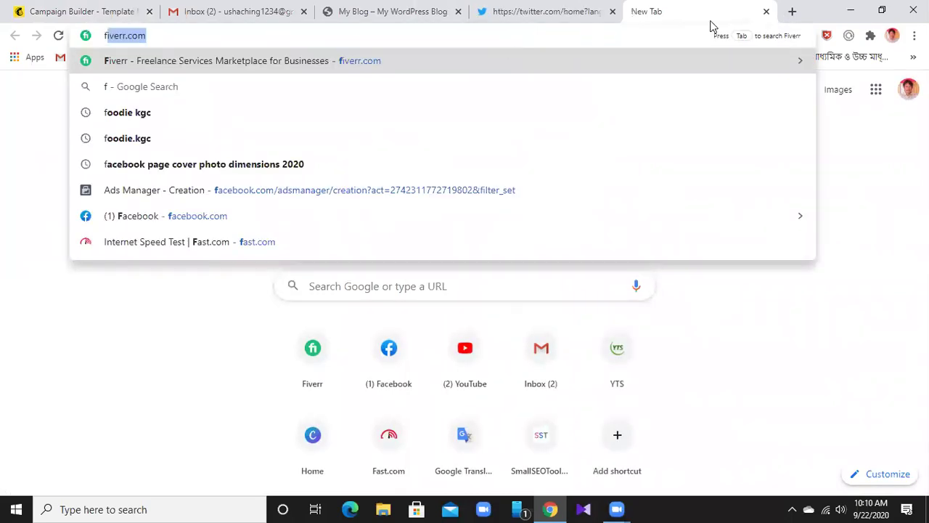
- Open the account's own profile page on Twitter and copy its web address
click(528, 11)
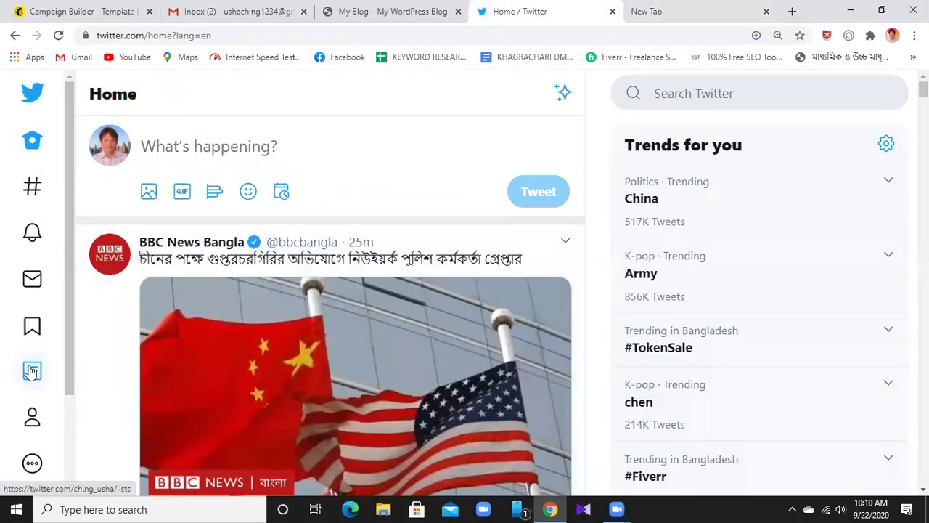
click(34, 421)
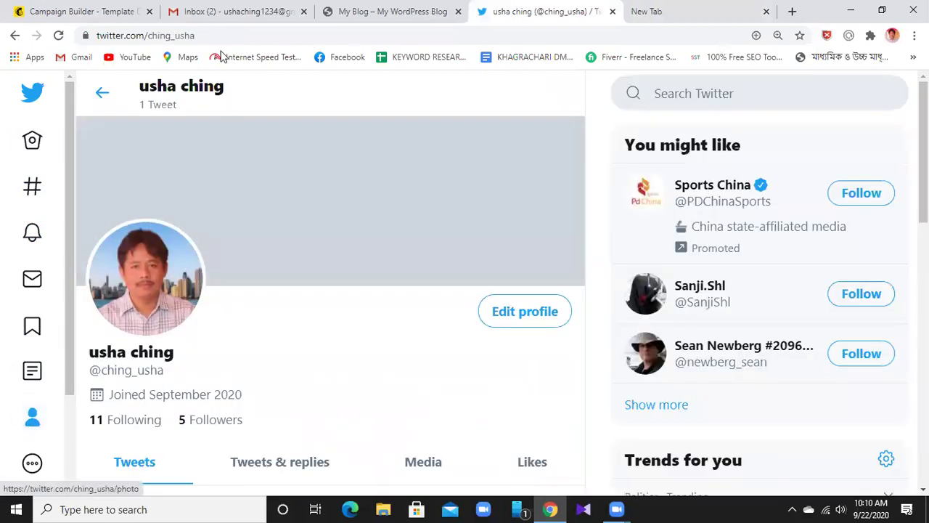
click(239, 35)
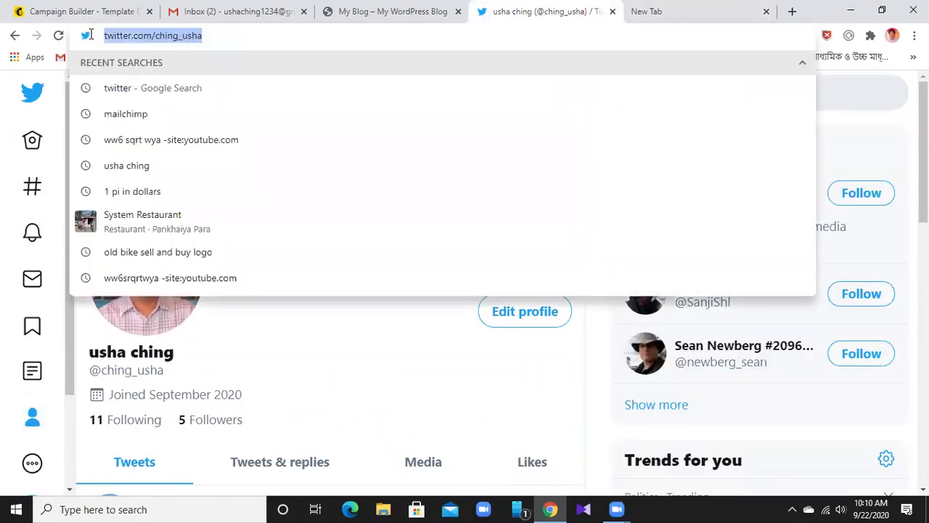
right_click(160, 38)
click(194, 133)
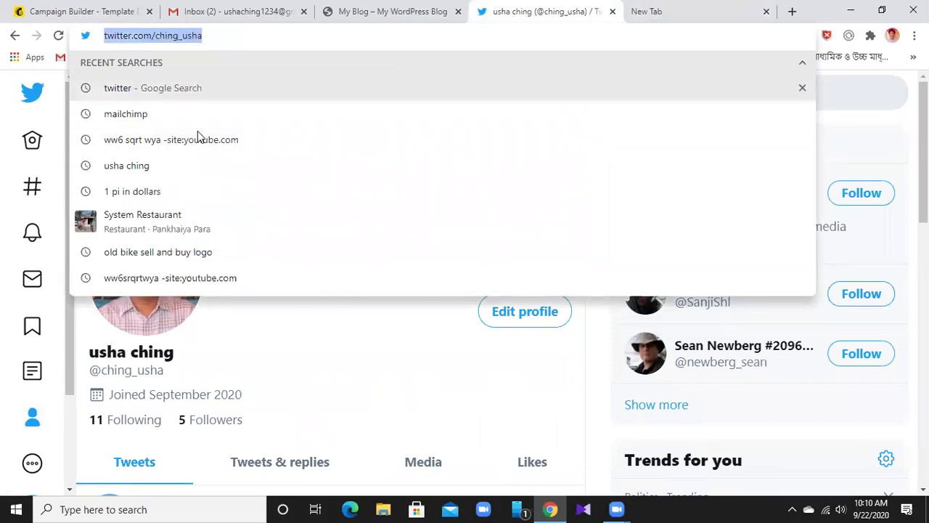
- Return to the Mailchimp campaign and replace the Twitter link's address in the Social Follow block with the copied profile address
click(36, 11)
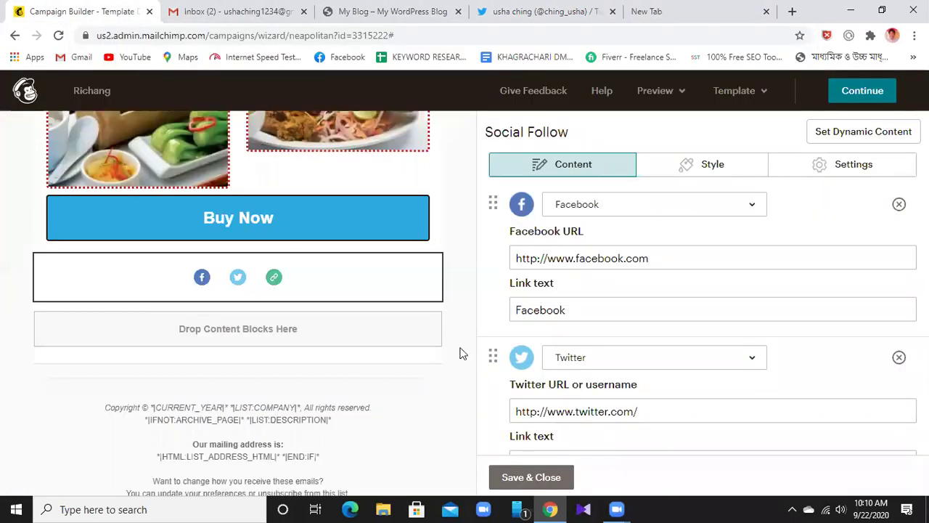
scroll(714, 367, down, 1)
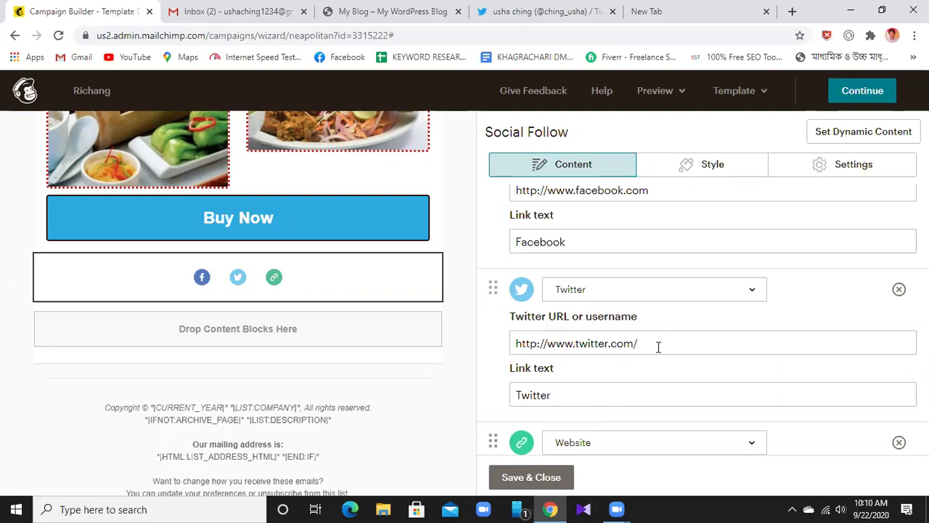
drag(629, 348, 509, 356)
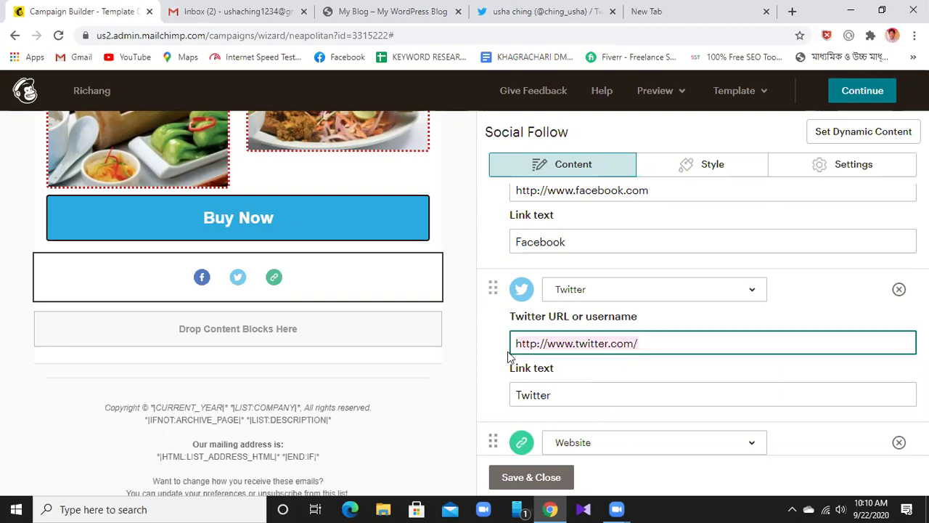
key(BackSpace)
right_click(526, 347)
click(574, 257)
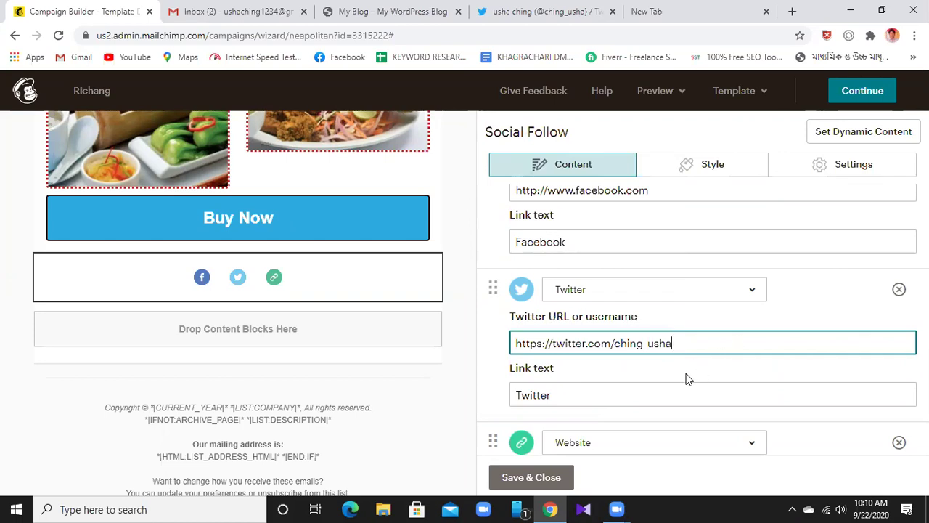
- Select the placeholder address of the Social Follow block's Facebook link, and load Facebook in the empty browser tab
scroll(675, 370, up, 1)
click(671, 259)
drag(670, 260, 474, 267)
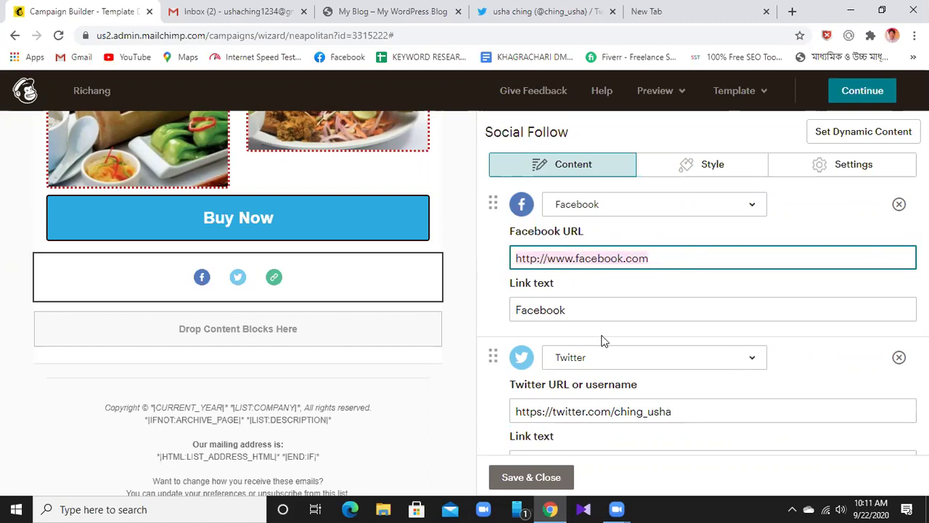
scroll(601, 341, down, 3)
scroll(603, 336, up, 1)
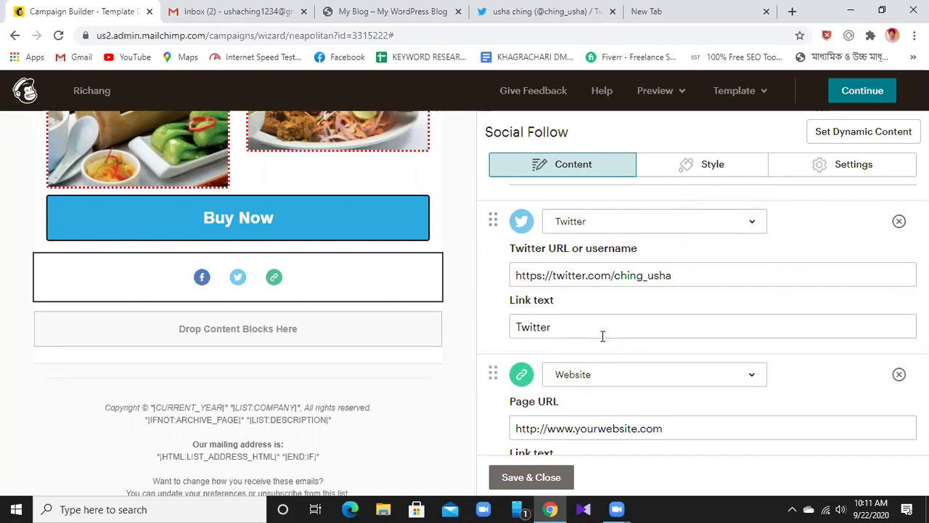
scroll(602, 336, up, 2)
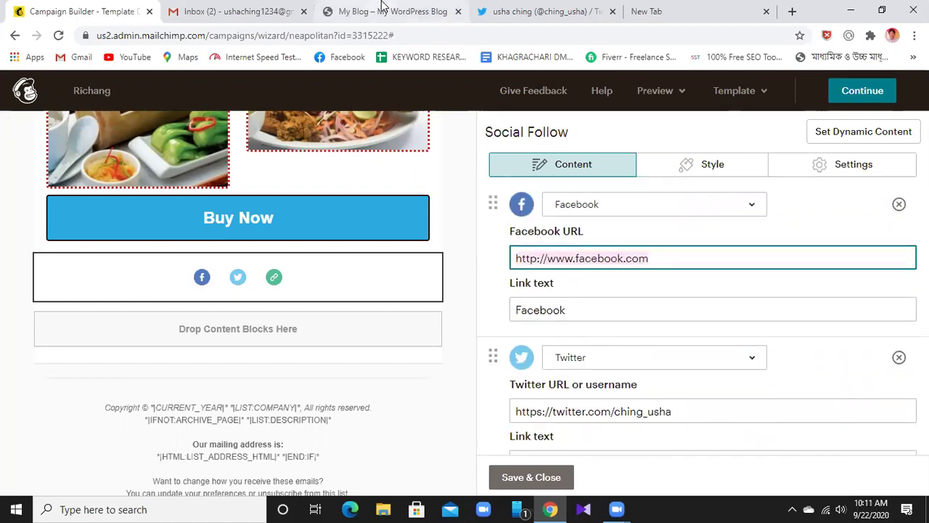
click(637, 16)
text(f)
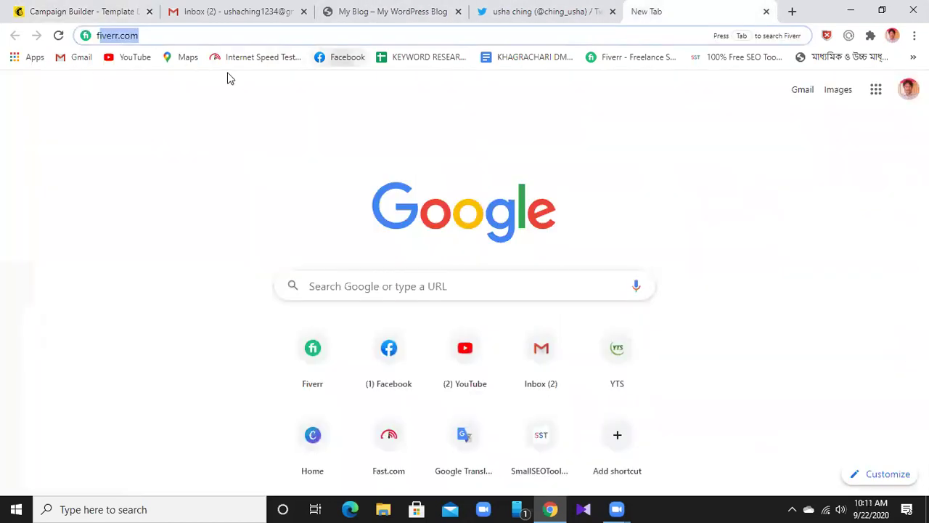
text(a)
key(Return)
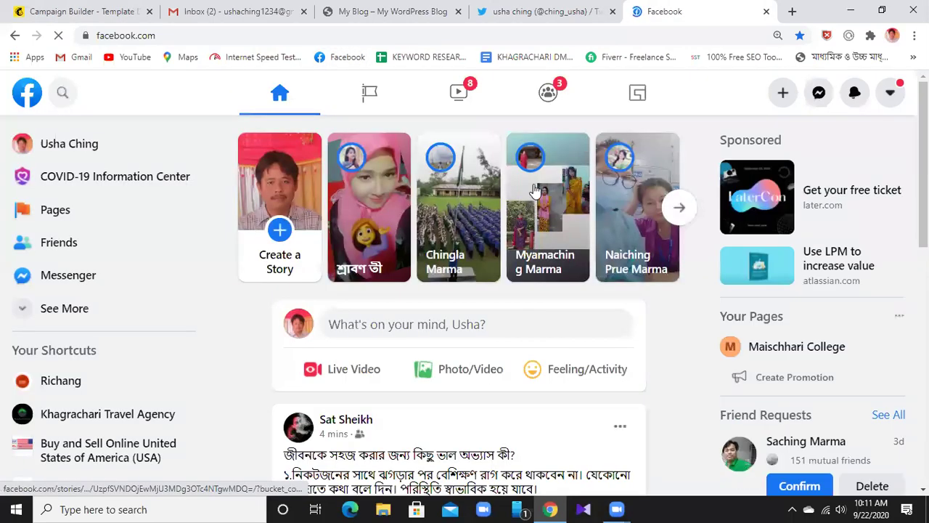
- Open the account's own profile page on Facebook and copy its web address
click(51, 144)
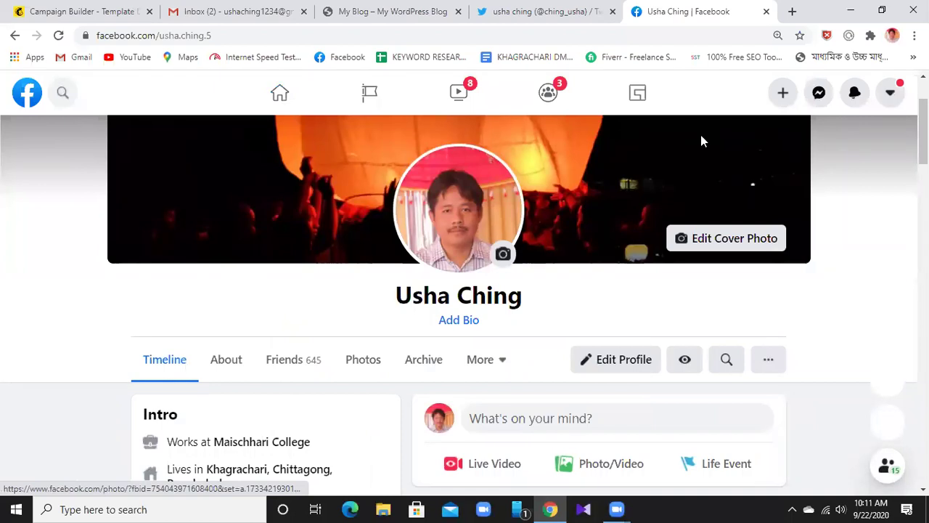
click(197, 35)
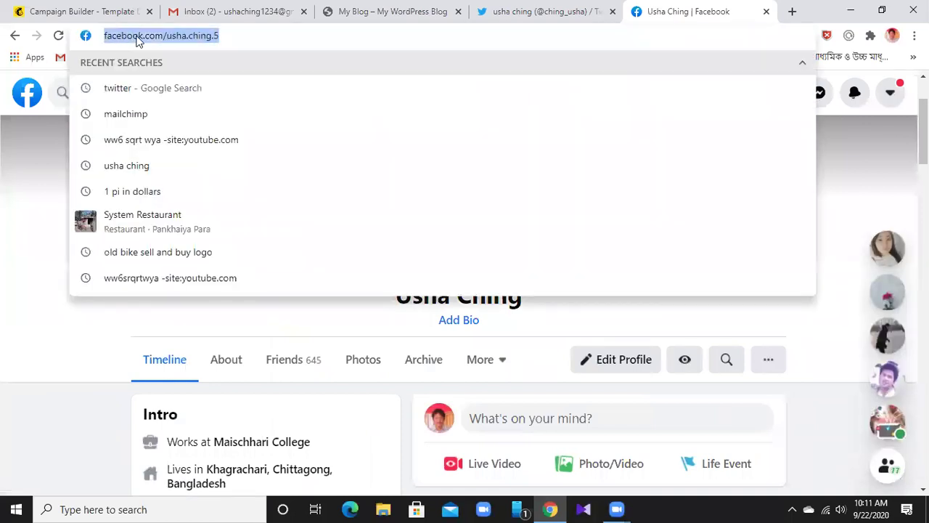
right_click(135, 42)
click(203, 128)
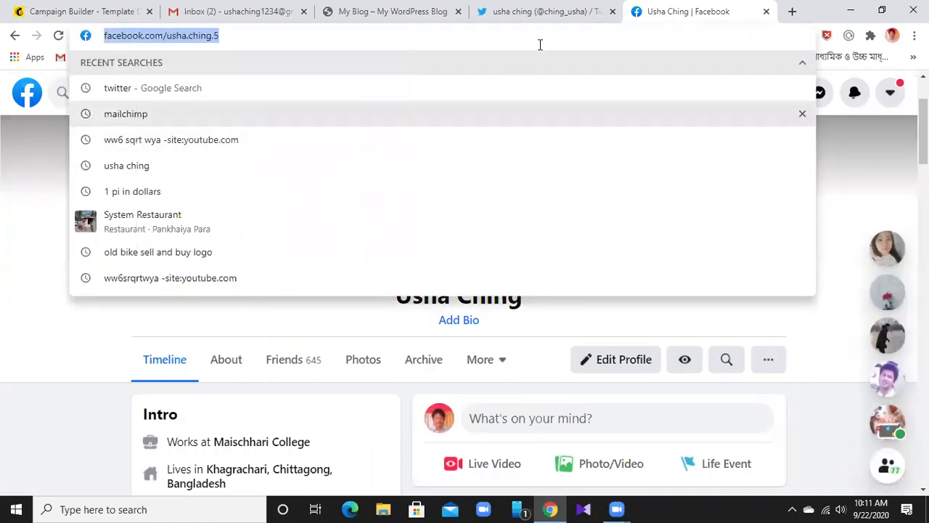
- Back in the Mailchimp campaign, replace the Facebook link's placeholder address with the copied profile address
click(109, 11)
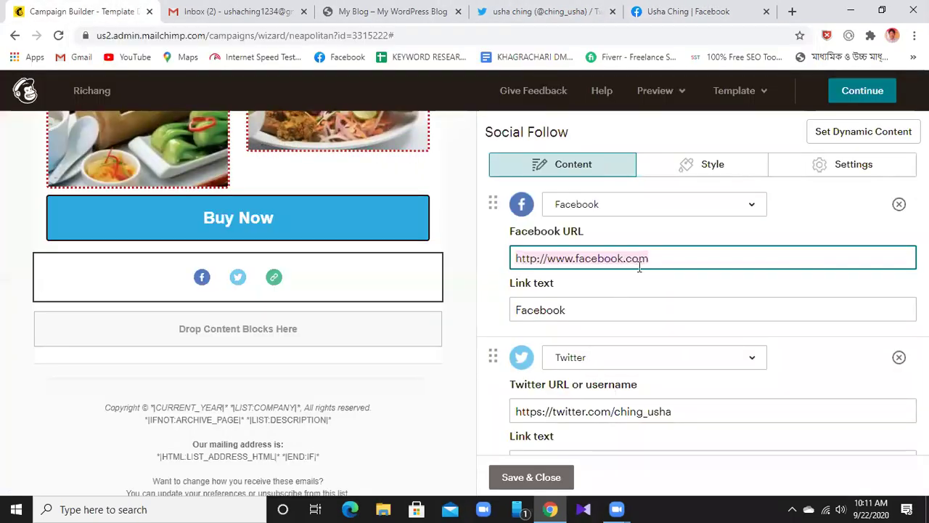
key(BackSpace)
right_click(521, 256)
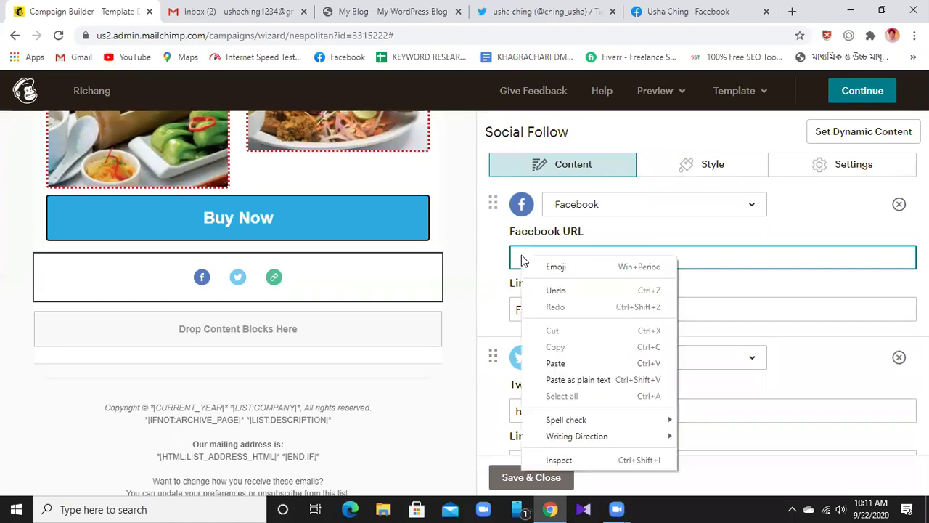
click(556, 363)
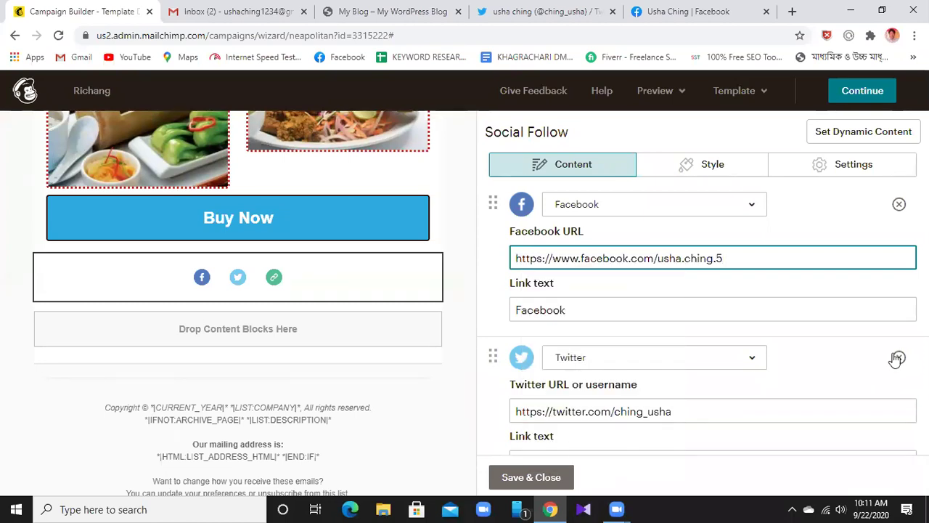
- Clear the Facebook link's text in the Social Follow block and enter "facebook" instead
click(599, 317)
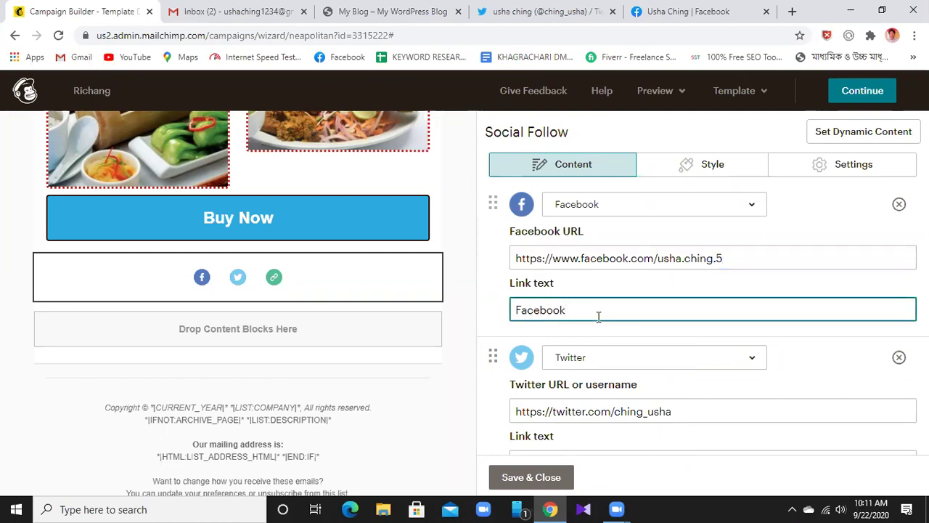
key(BackSpace)
key(BackSpace)
key(BackSpace)
key(BackSpace)
key(BackSpace)
key(BackSpace)
key(BackSpace)
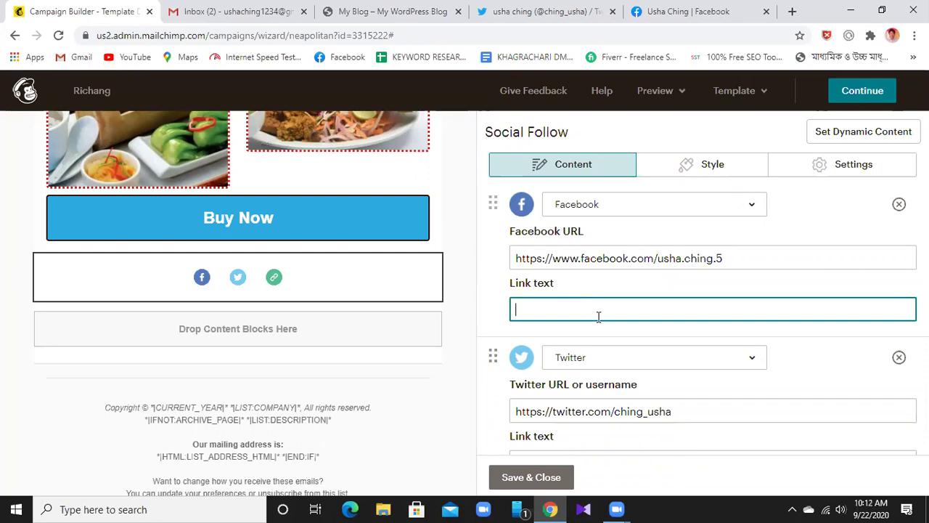
scroll(617, 327, down, 3)
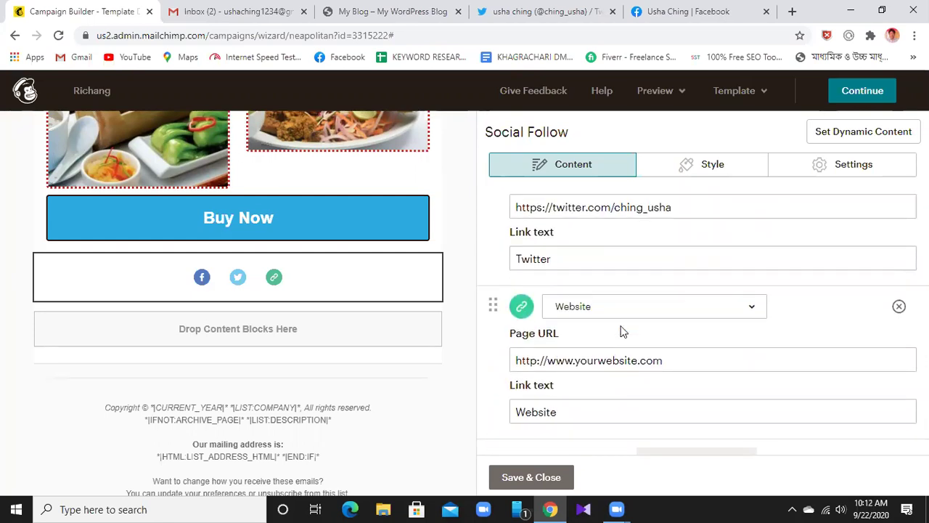
scroll(620, 331, up, 3)
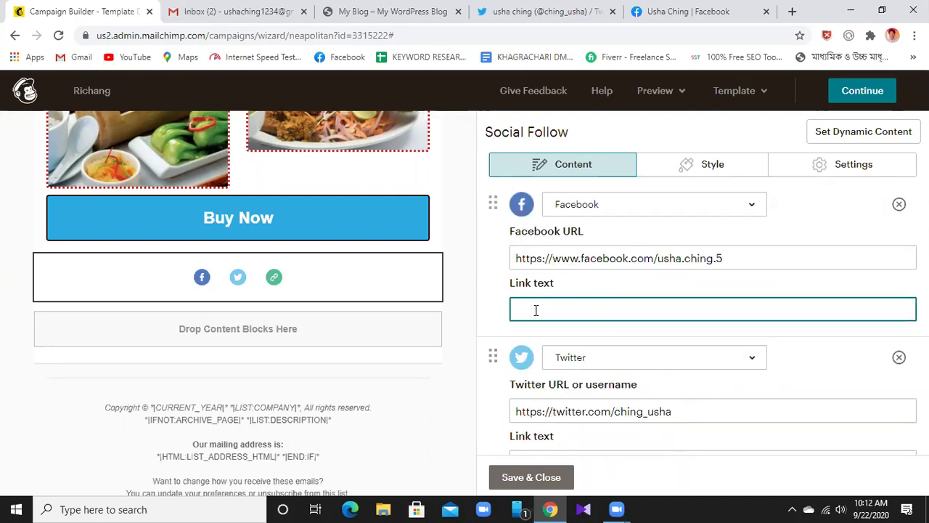
text(facebook)
- Review the Social Follow block's links, style and display settings, and save and close the block
scroll(666, 379, down, 2)
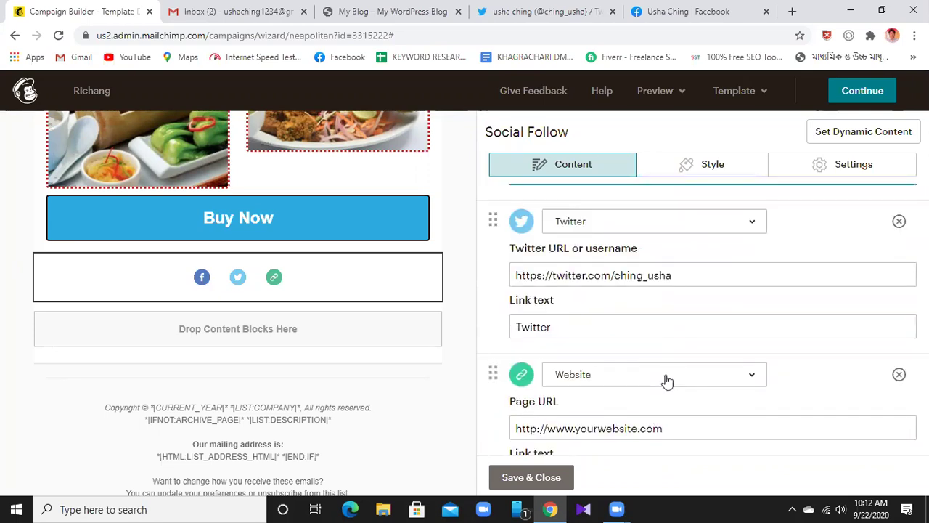
scroll(665, 379, down, 3)
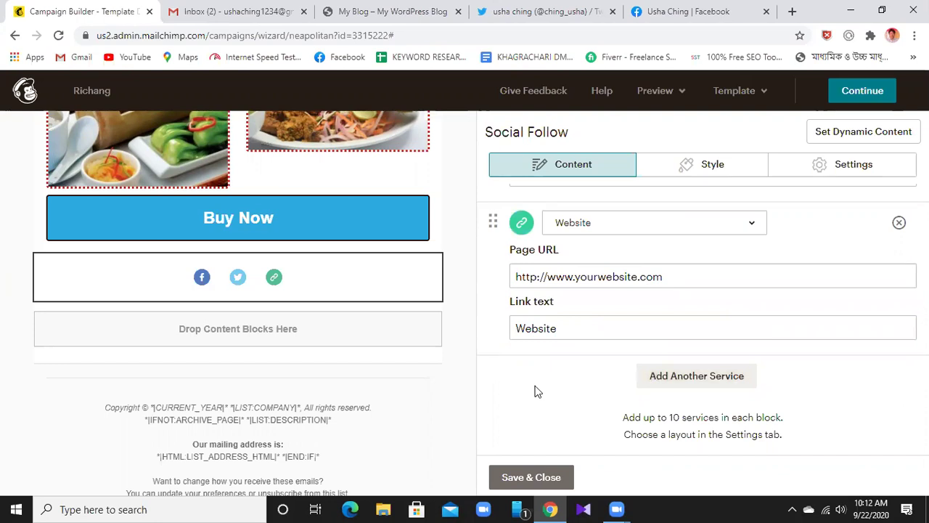
scroll(554, 363, up, 3)
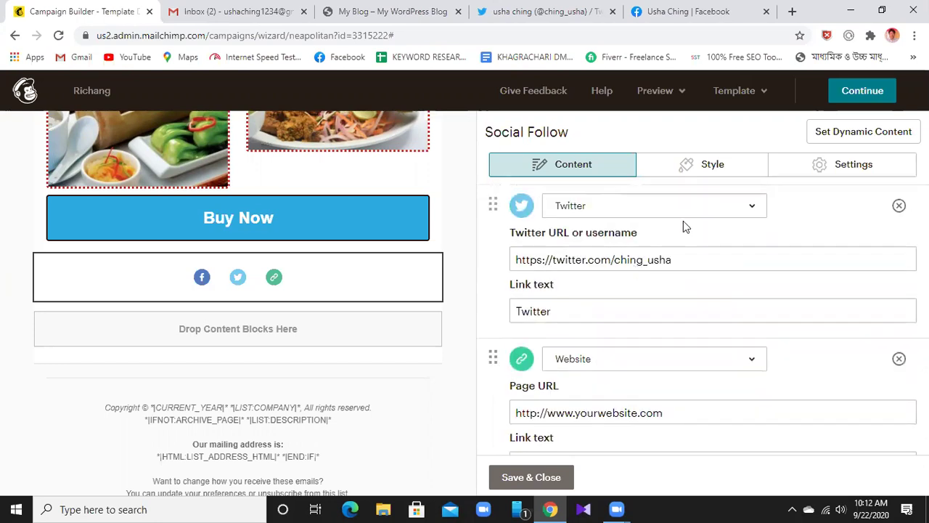
click(719, 178)
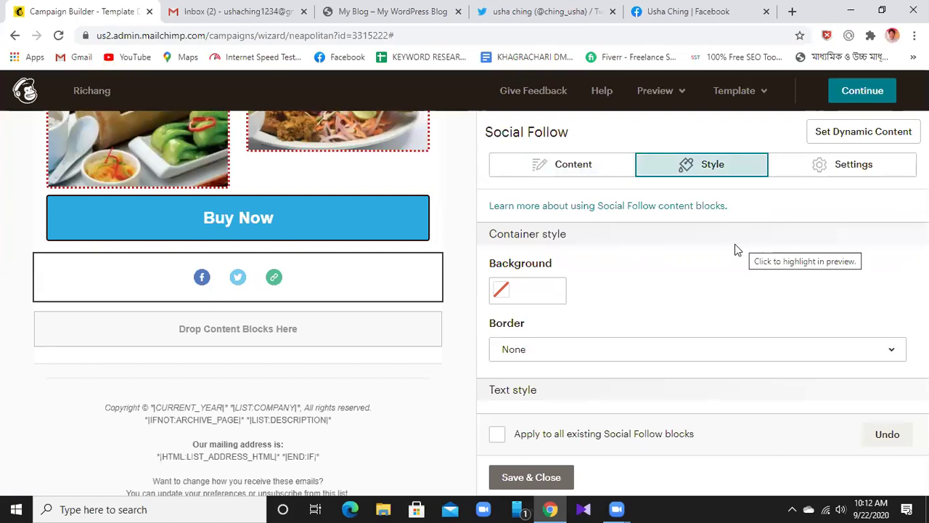
click(844, 168)
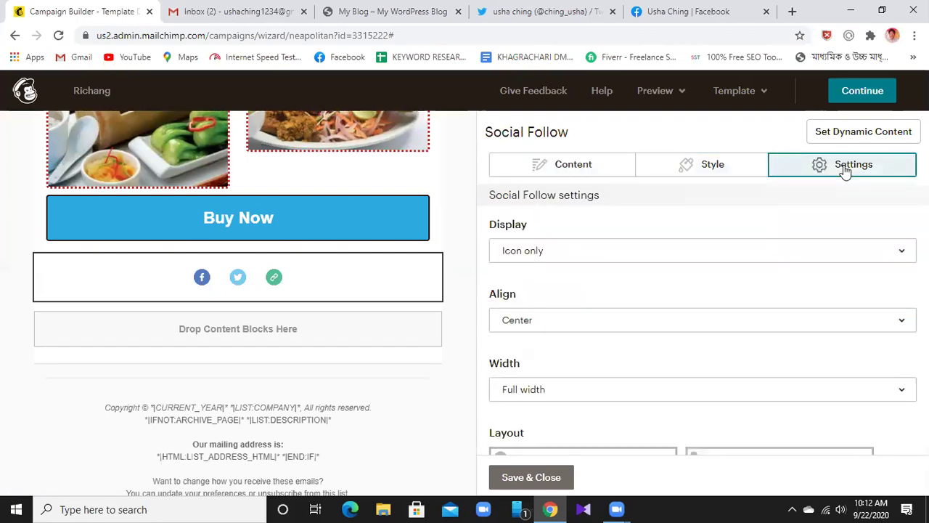
click(728, 172)
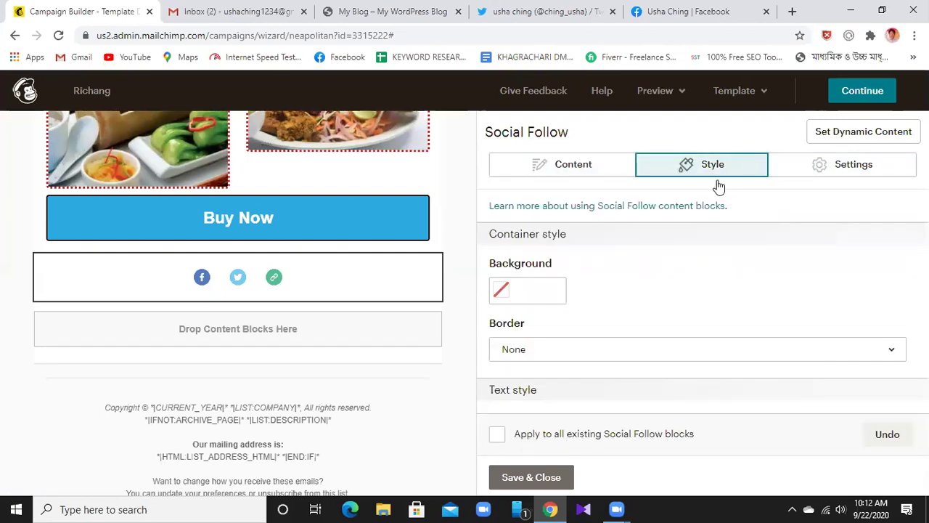
click(573, 167)
scroll(818, 370, down, 2)
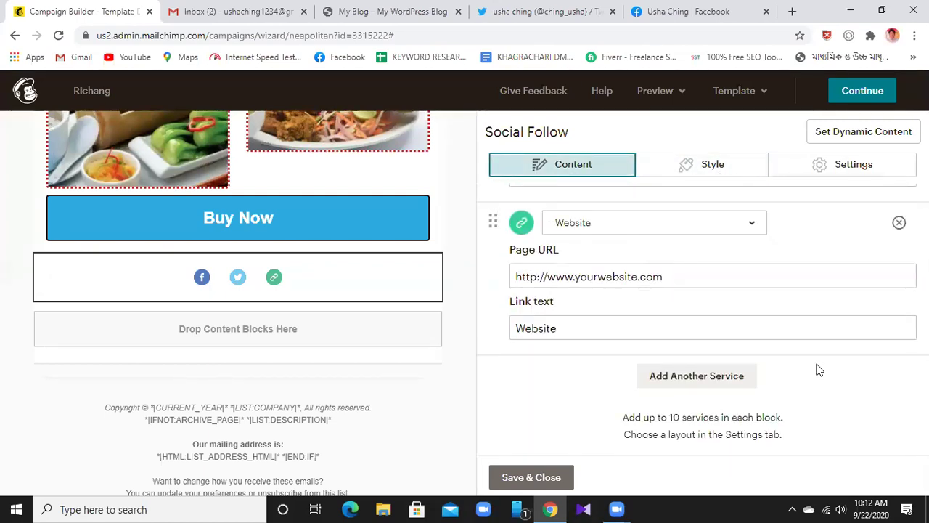
scroll(818, 369, up, 2)
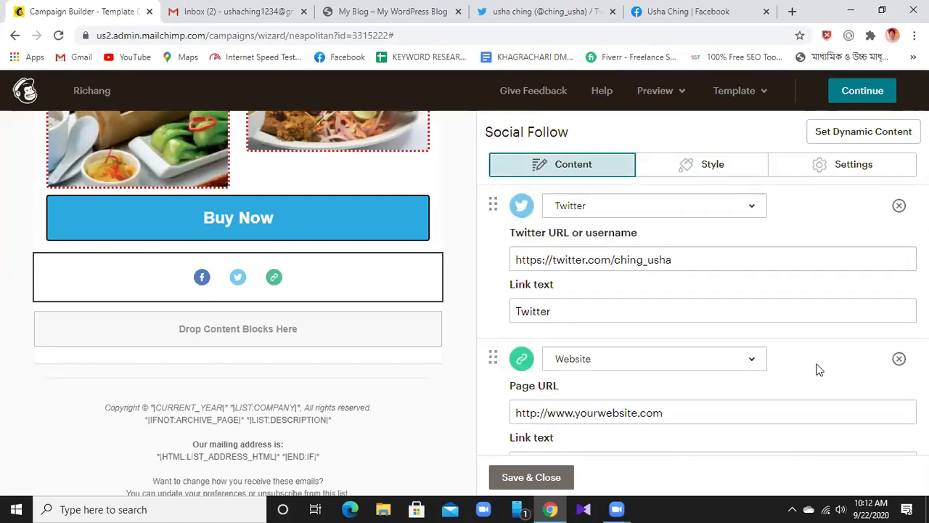
scroll(818, 369, up, 2)
click(534, 486)
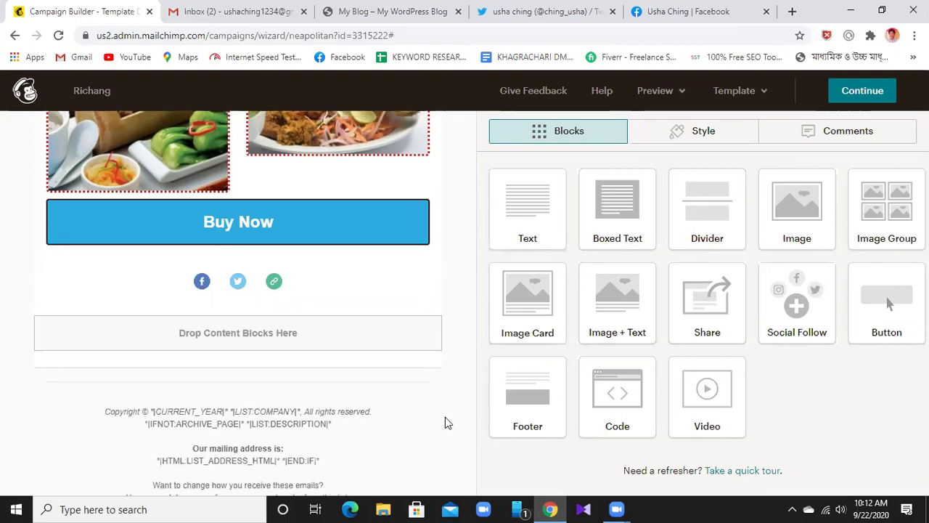
- Check the email design up to the logo and continue to the campaign's draft overview
scroll(391, 343, up, 4)
scroll(390, 343, up, 5)
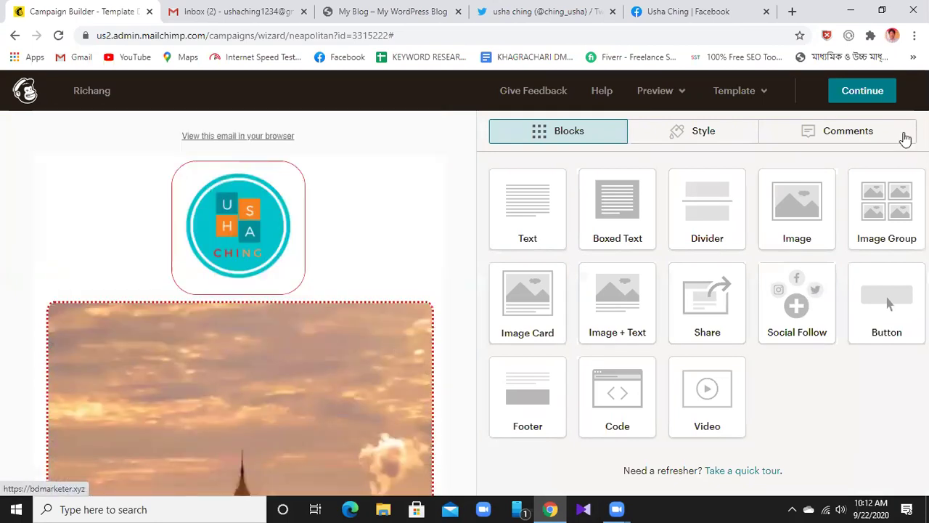
click(864, 93)
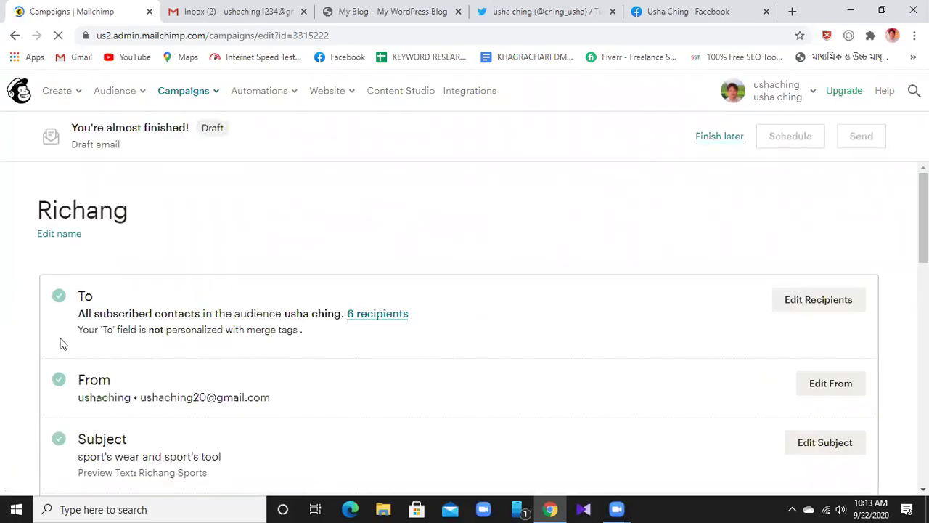
- Open the campaign's recipient settings and look over the From, Subject, Content and sharing sections of the draft
scroll(309, 367, down, 1)
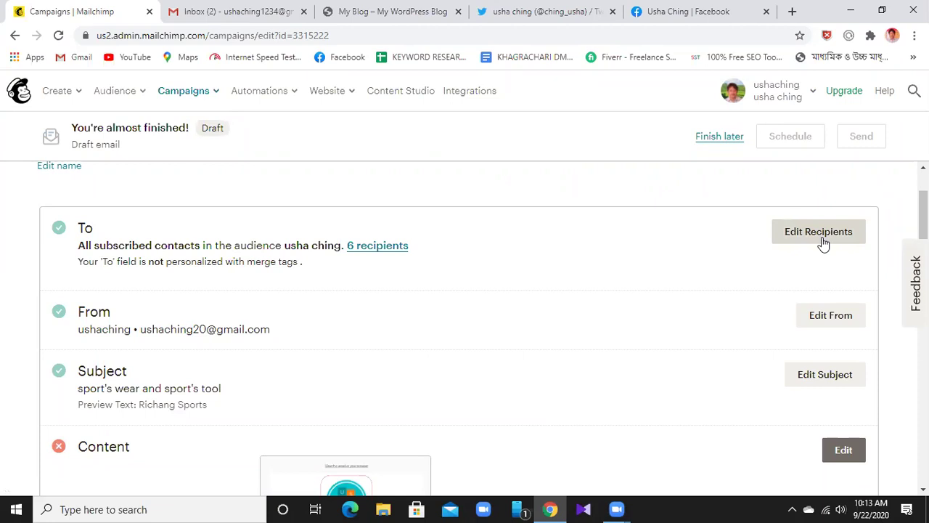
click(821, 236)
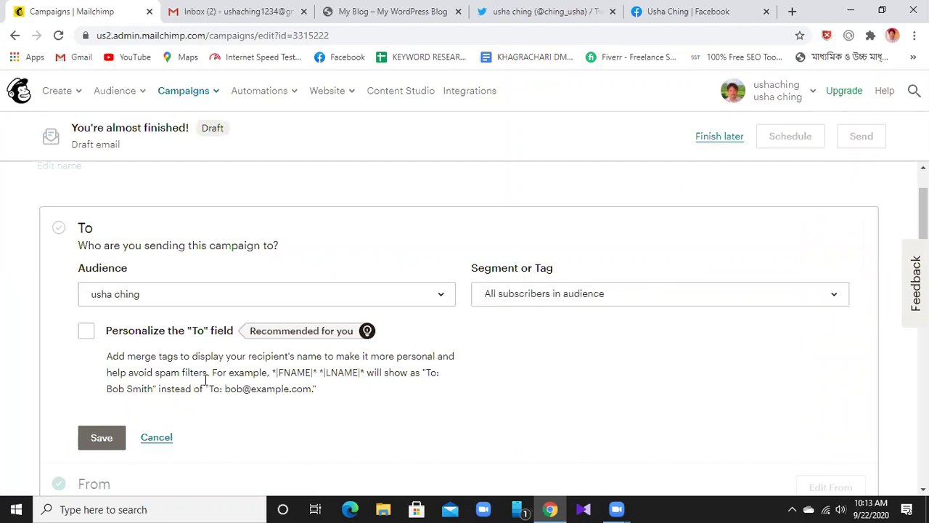
scroll(190, 371, down, 4)
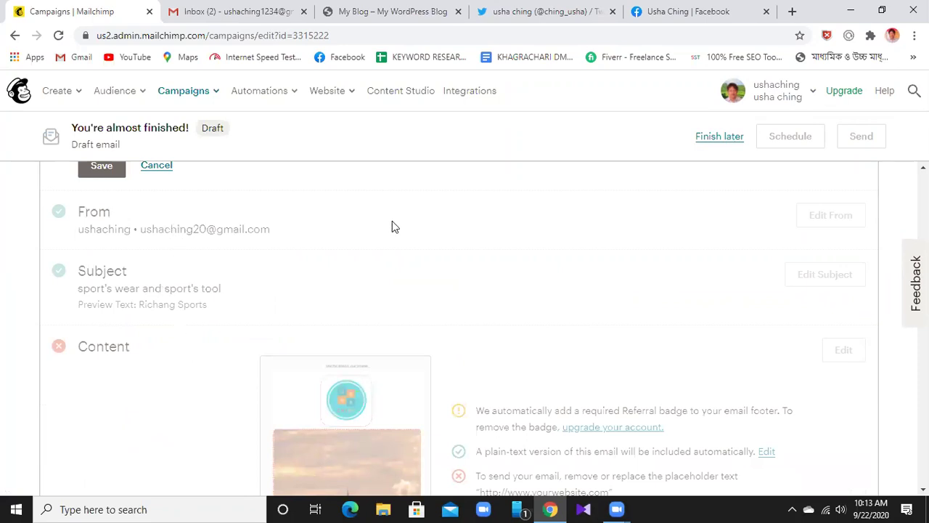
scroll(444, 330, down, 4)
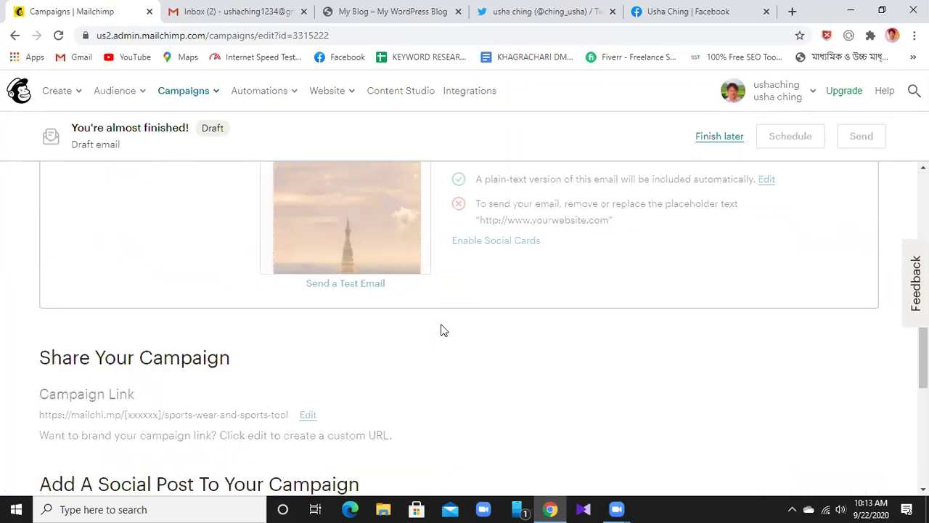
scroll(444, 330, down, 5)
scroll(443, 330, up, 5)
scroll(444, 331, up, 10)
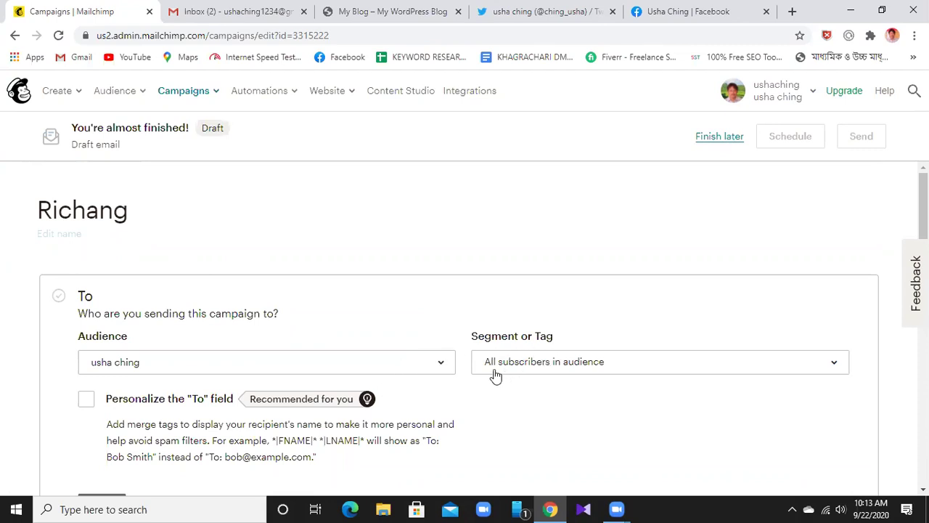
- Look through the Segment or Tag options for the campaign's recipients, including the tags and the pre-built segments
click(832, 363)
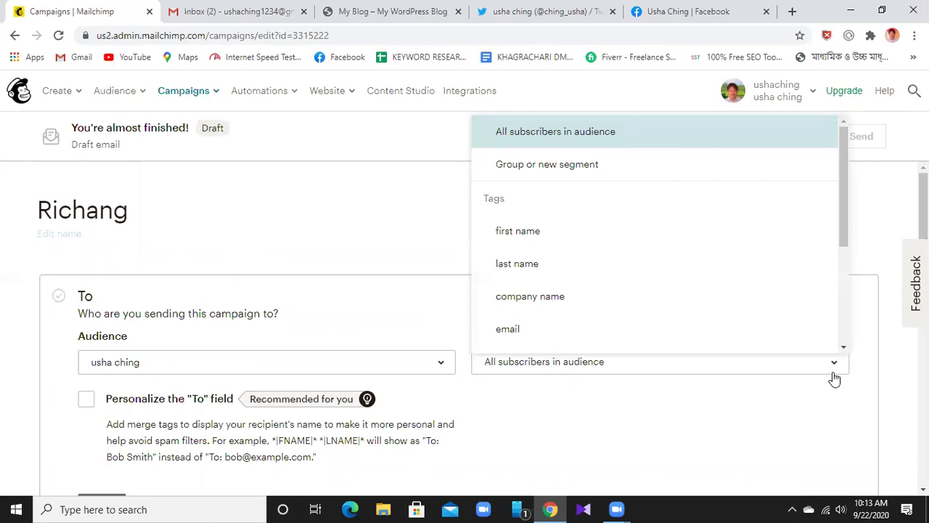
click(833, 367)
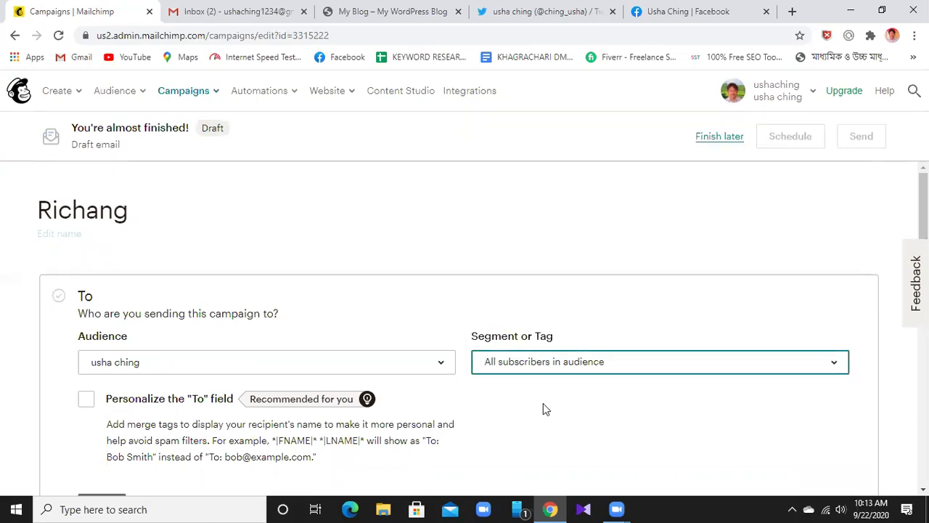
scroll(538, 406, down, 2)
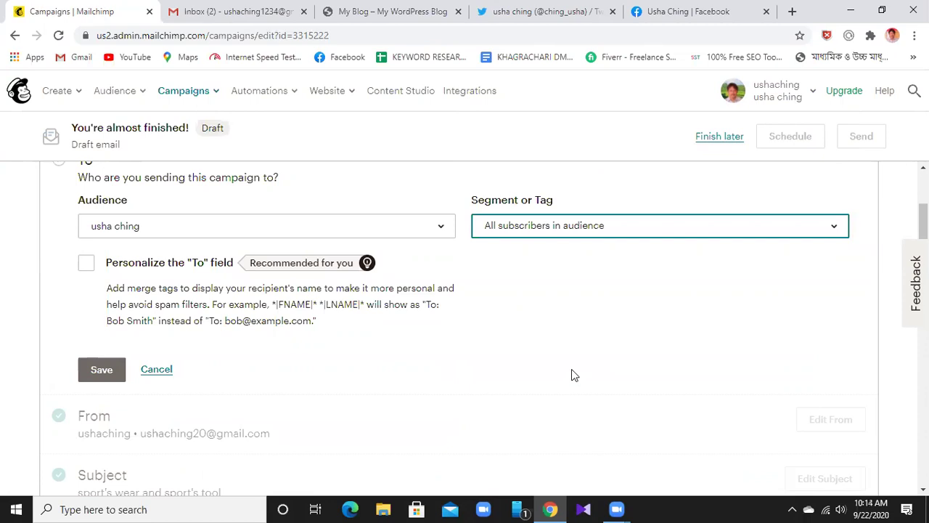
scroll(571, 370, up, 1)
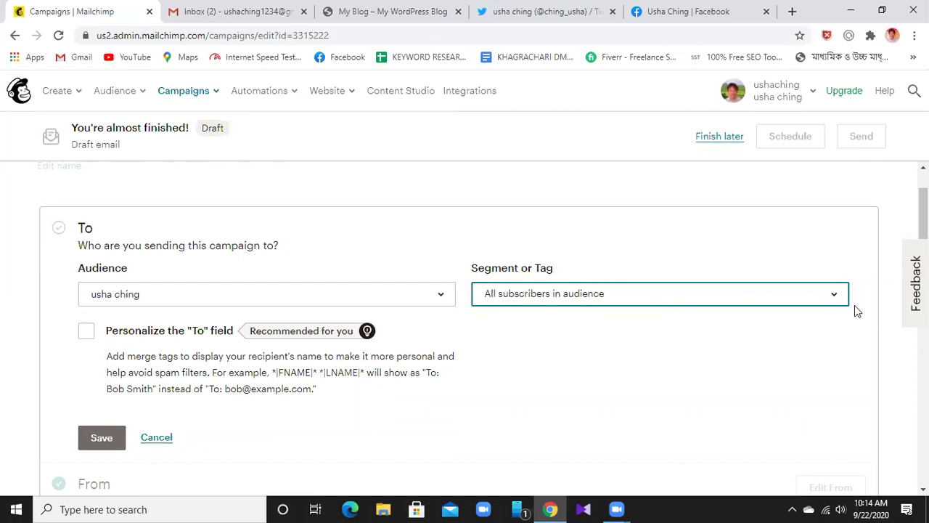
click(834, 301)
scroll(764, 389, down, 2)
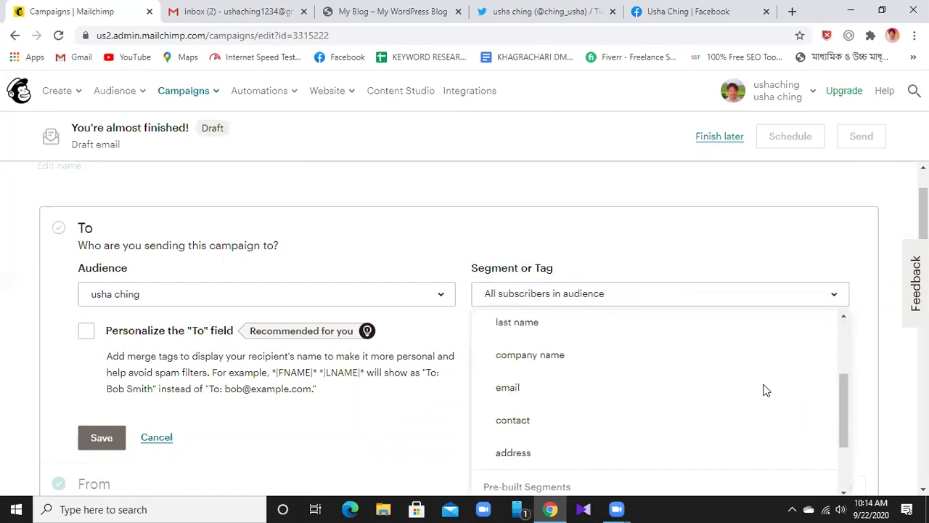
scroll(764, 390, up, 2)
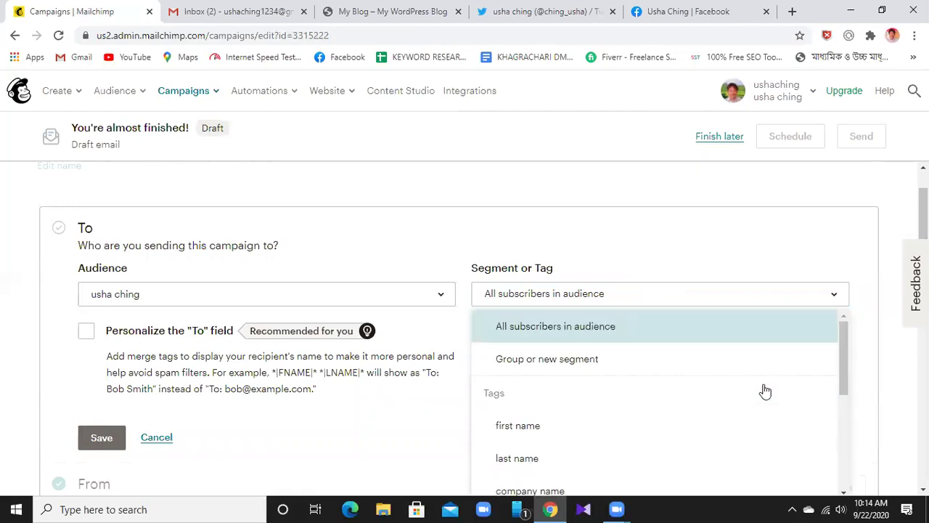
scroll(765, 392, down, 3)
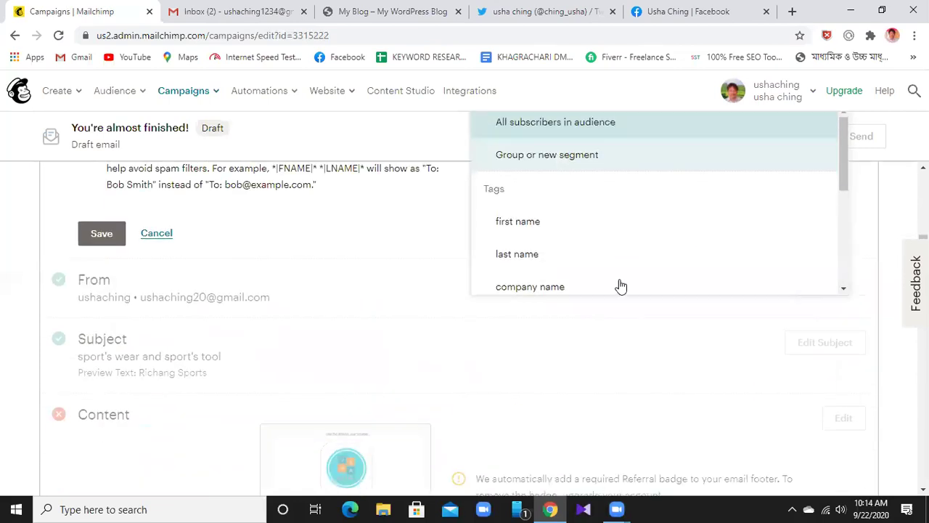
scroll(667, 244, down, 3)
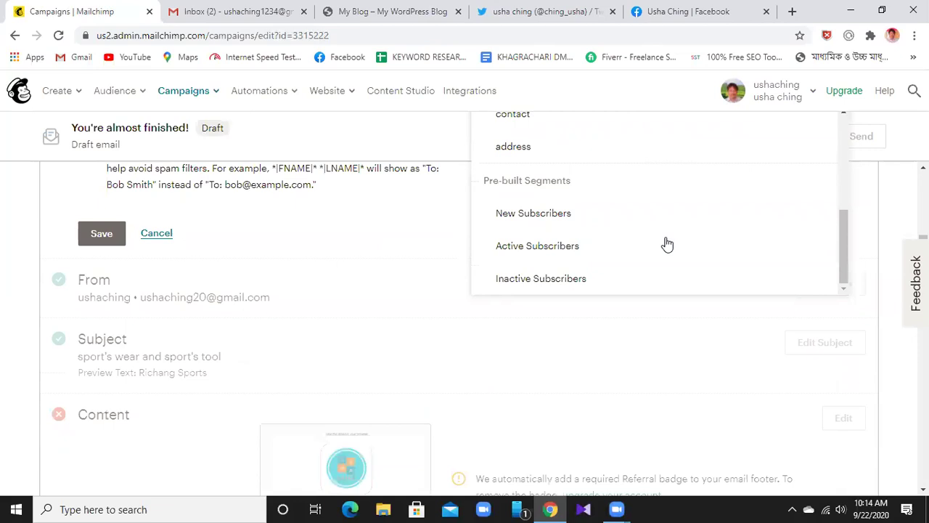
scroll(667, 245, up, 3)
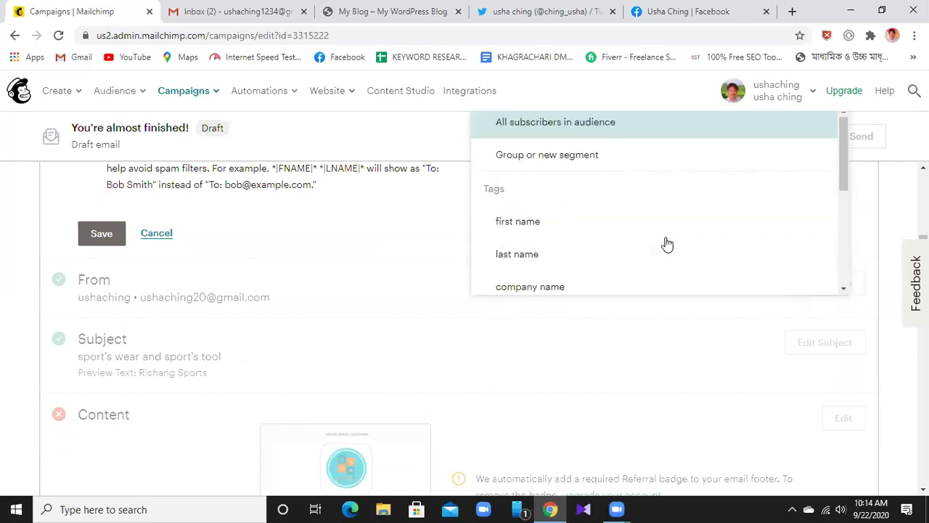
scroll(714, 381, up, 1)
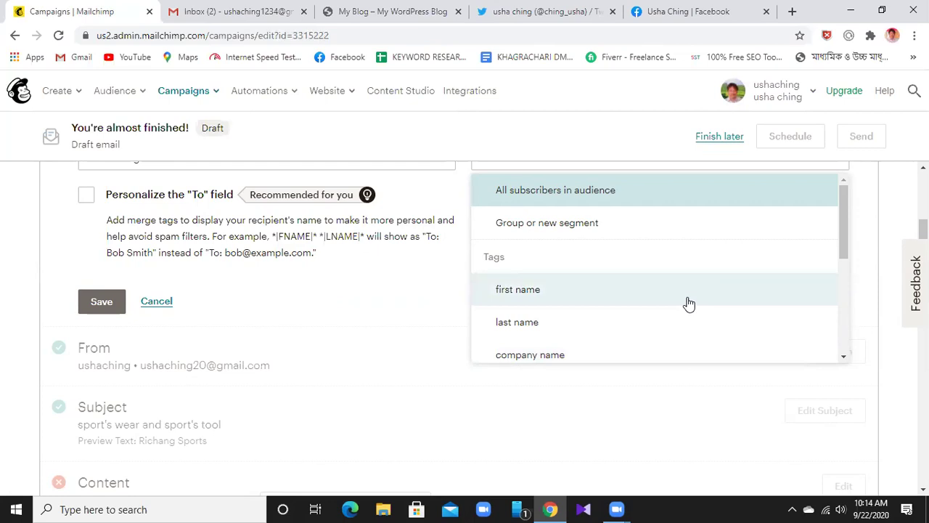
scroll(688, 304, down, 3)
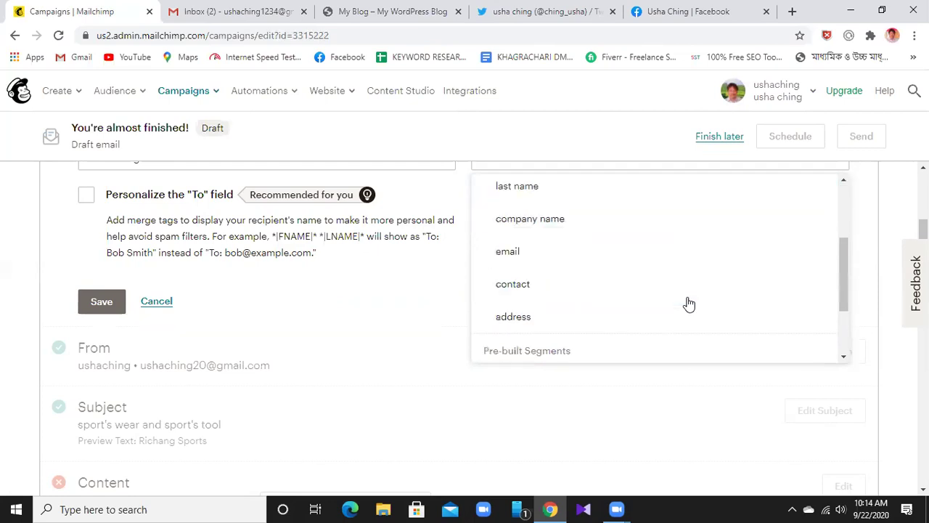
scroll(688, 303, up, 4)
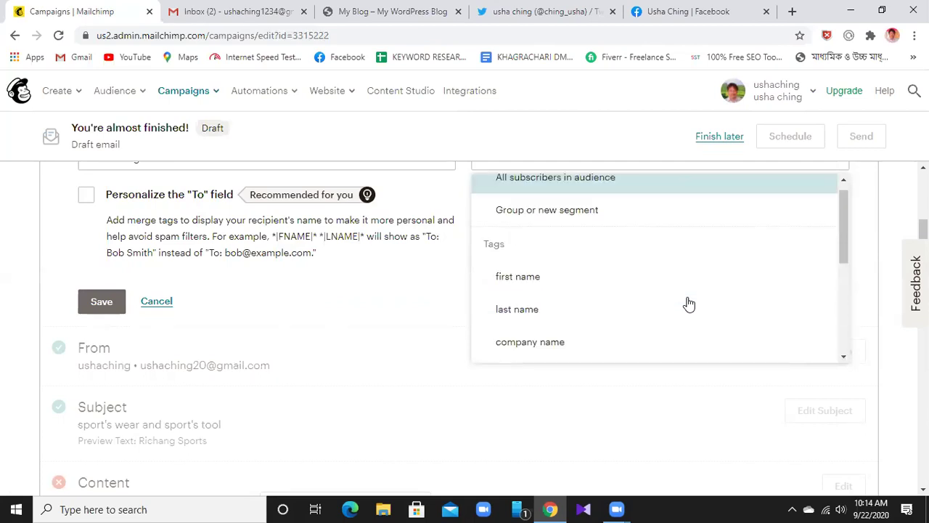
- Keep All subscribers in audience as the segment and save the campaign's recipient settings
click(725, 426)
scroll(605, 393, up, 3)
scroll(605, 393, down, 2)
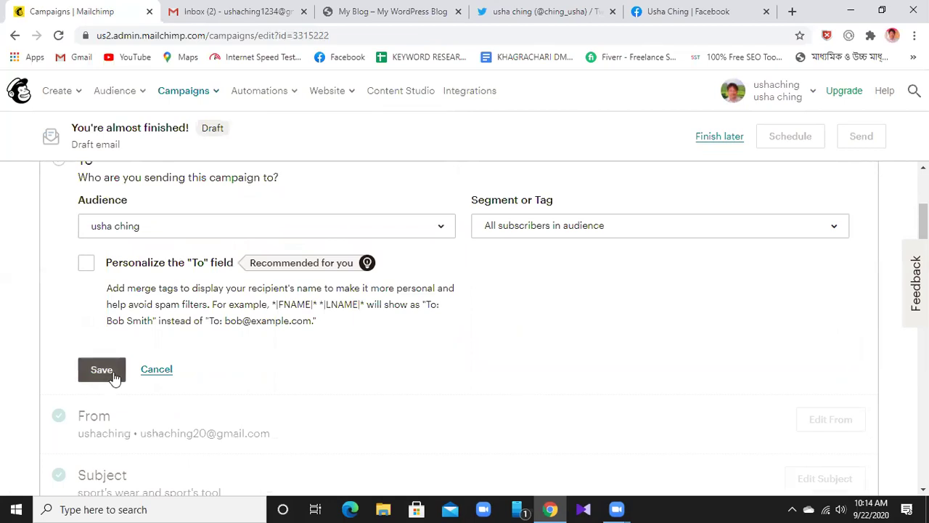
click(116, 370)
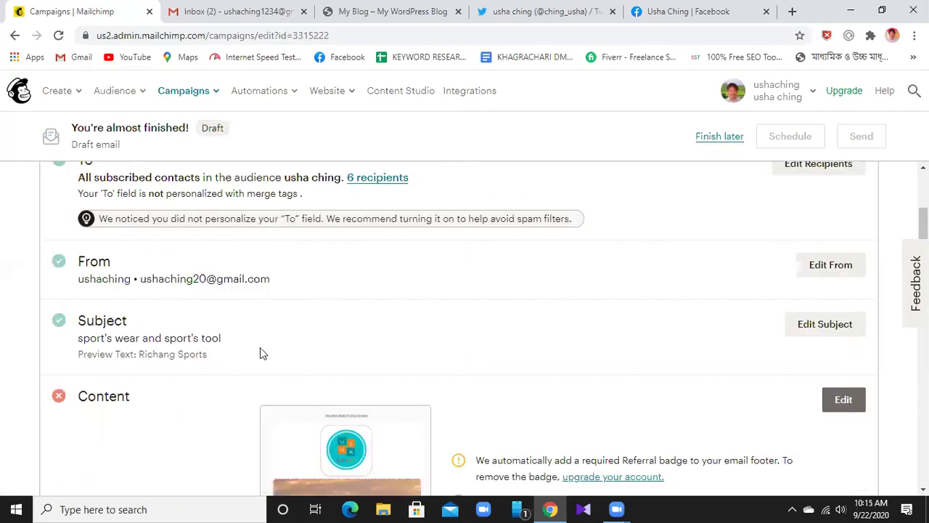
- Review the campaign draft from the recipients through the content checks to the campaign link and social post options
scroll(455, 318, down, 15)
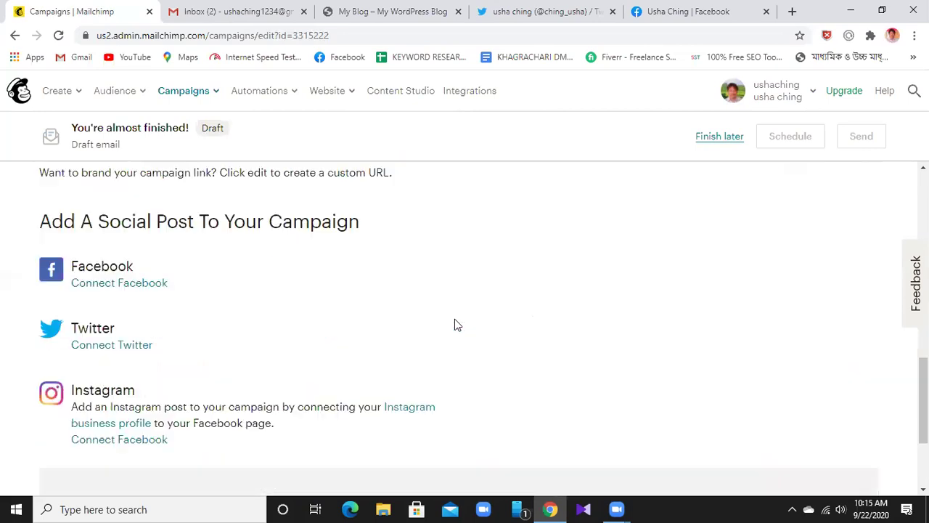
scroll(454, 319, up, 8)
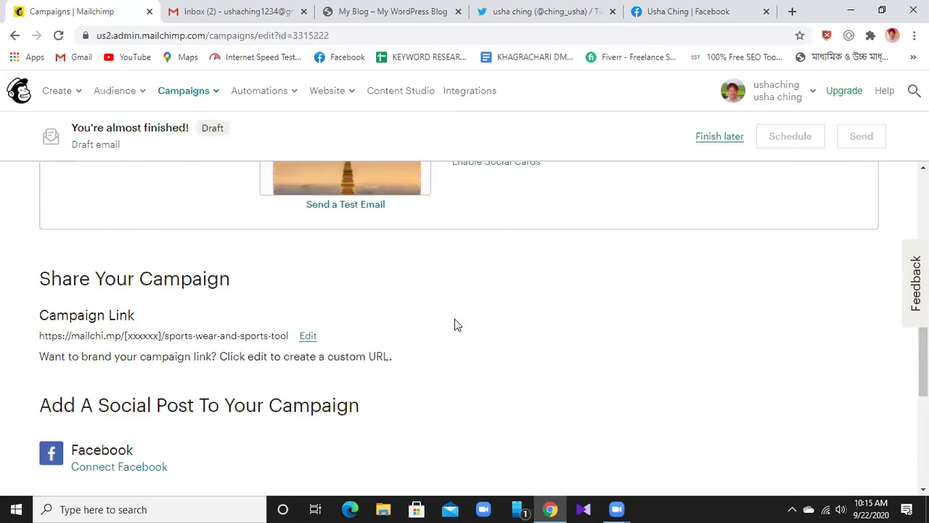
scroll(454, 319, up, 6)
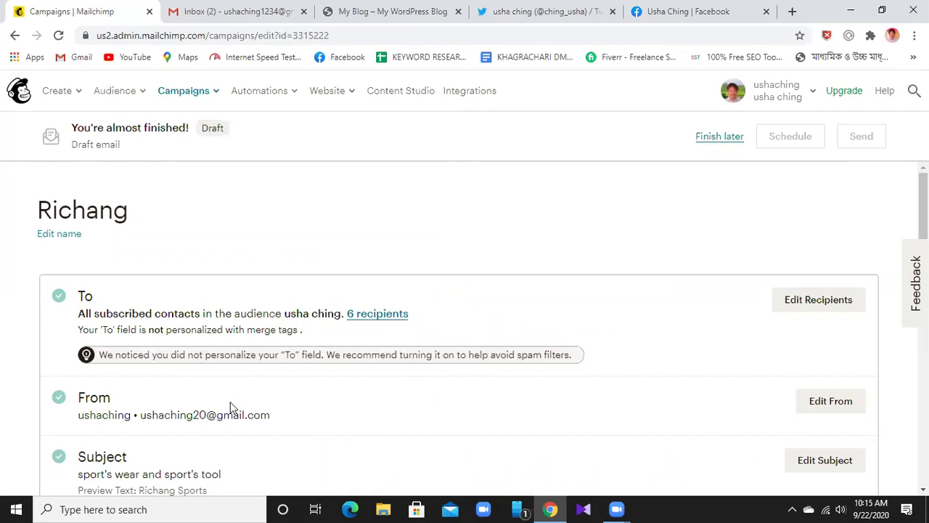
scroll(230, 407, down, 5)
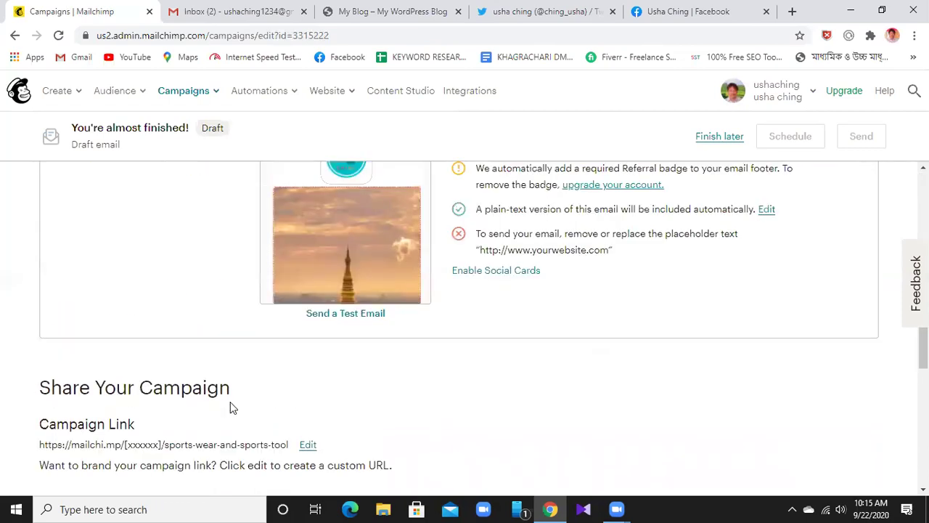
scroll(230, 402, up, 5)
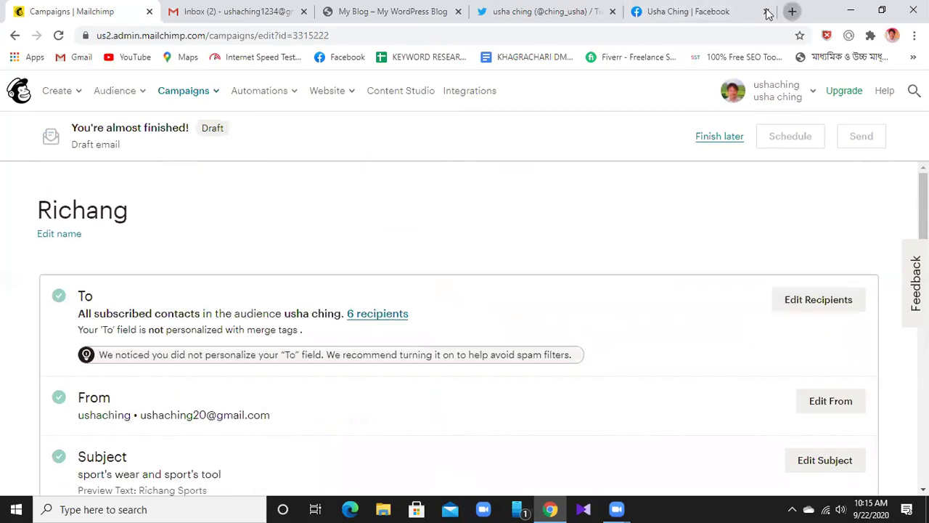
- Switch to Gmail, show the Primary messages of the inbox, and close the extra Gmail tab
click(792, 11)
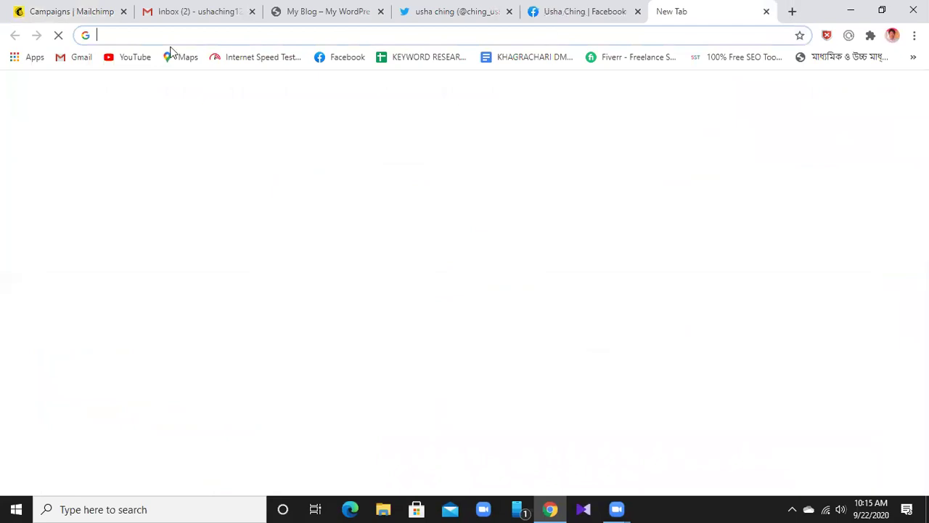
click(71, 59)
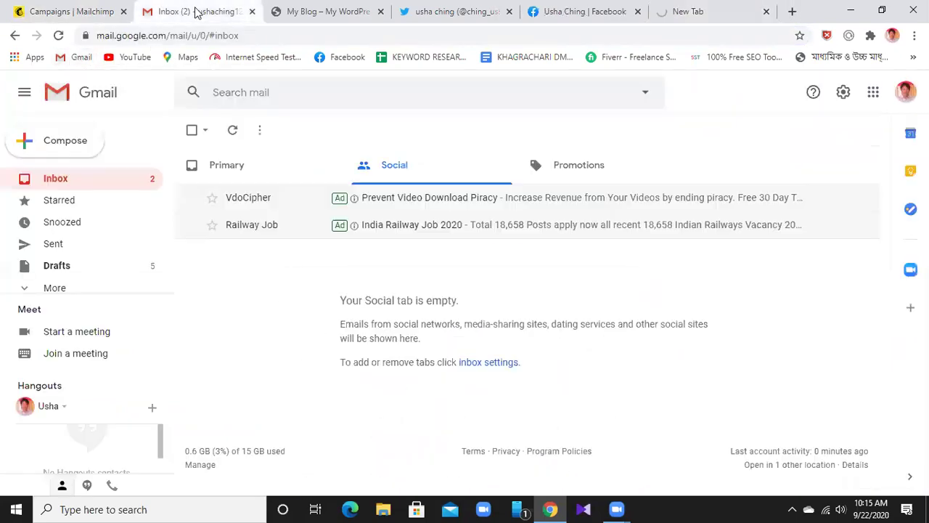
click(28, 92)
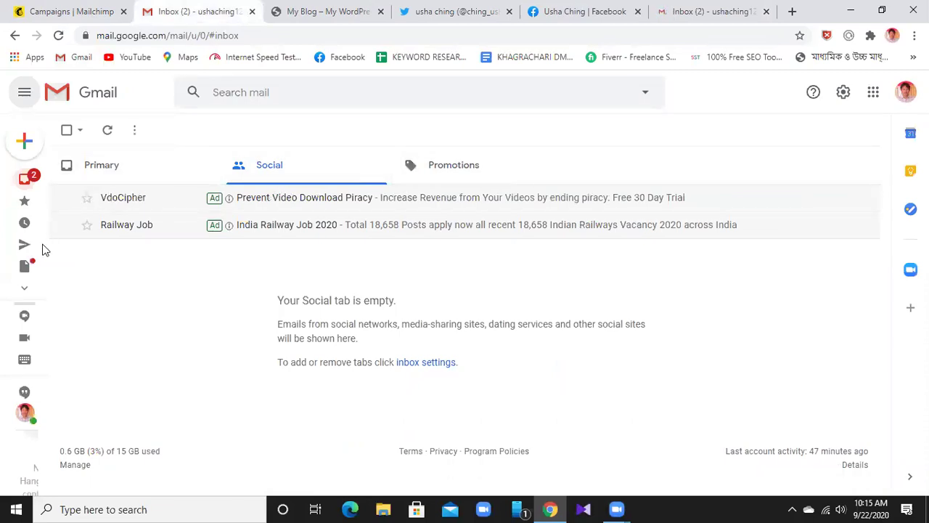
mouse_move(24, 186)
click(60, 179)
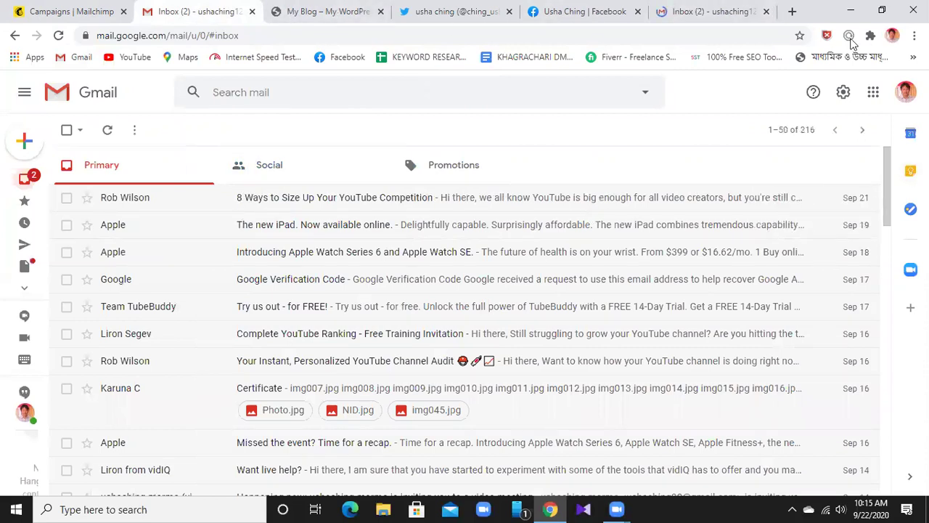
click(766, 11)
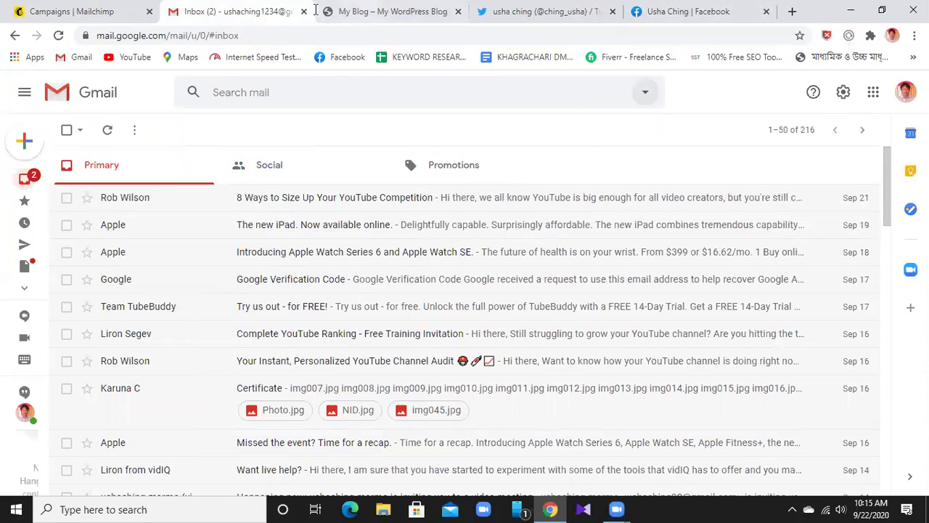
- Open the Google account list in Gmail and sign out
click(905, 90)
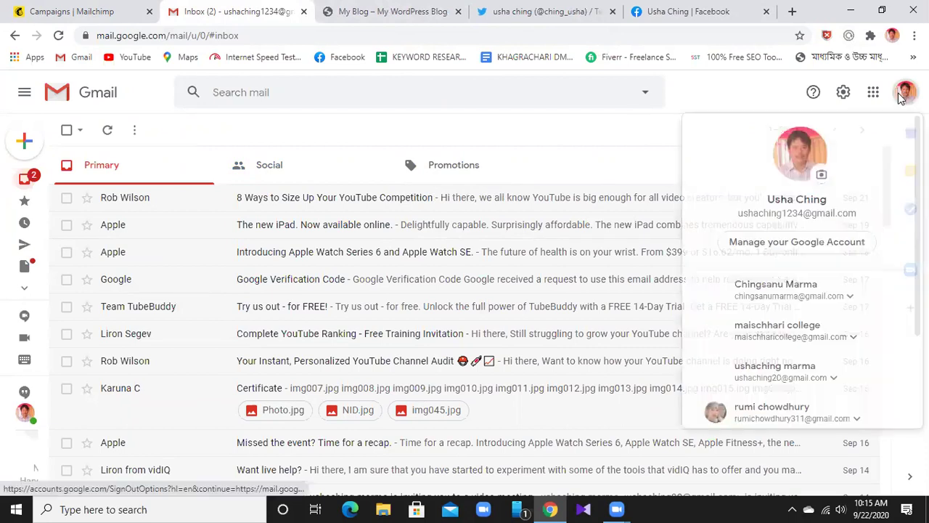
scroll(784, 368, down, 2)
click(791, 368)
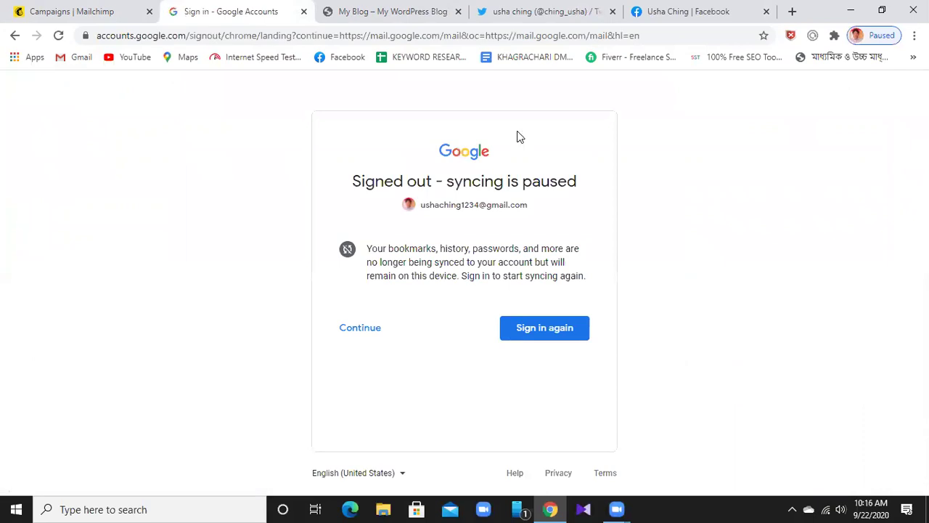
- Return to Mailchimp, go through the audience dashboard to the full contact list, and look over its entries
click(108, 9)
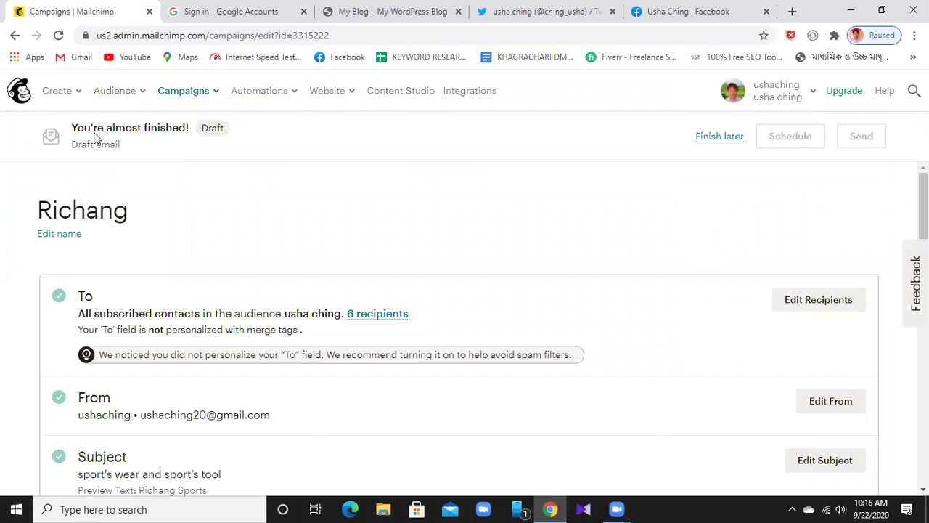
click(143, 95)
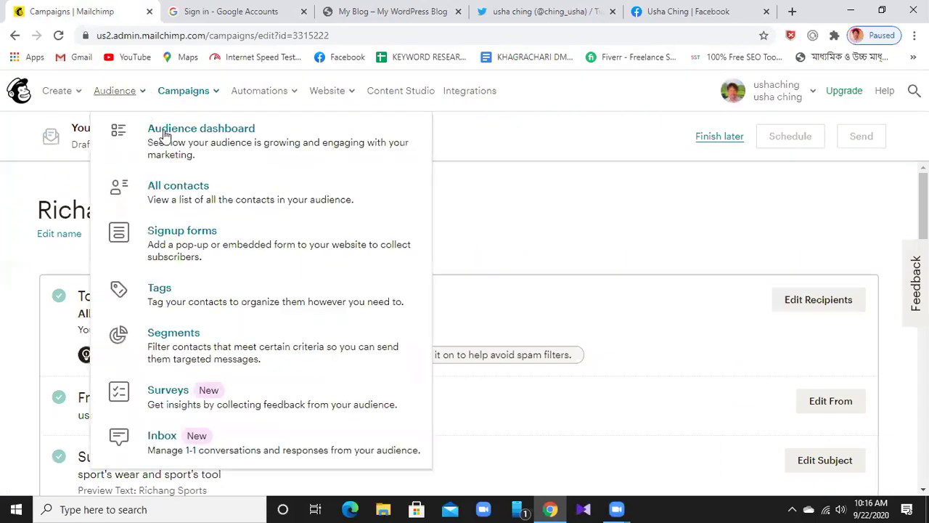
click(233, 142)
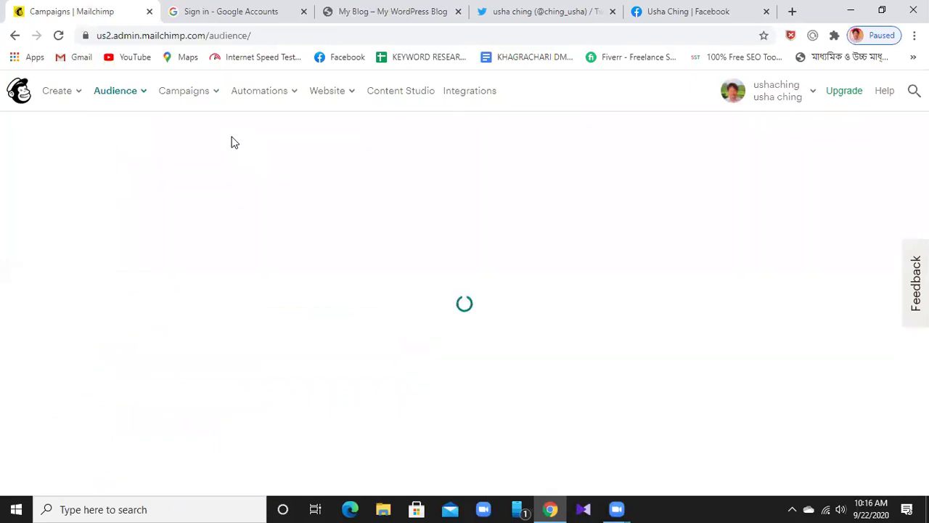
click(711, 221)
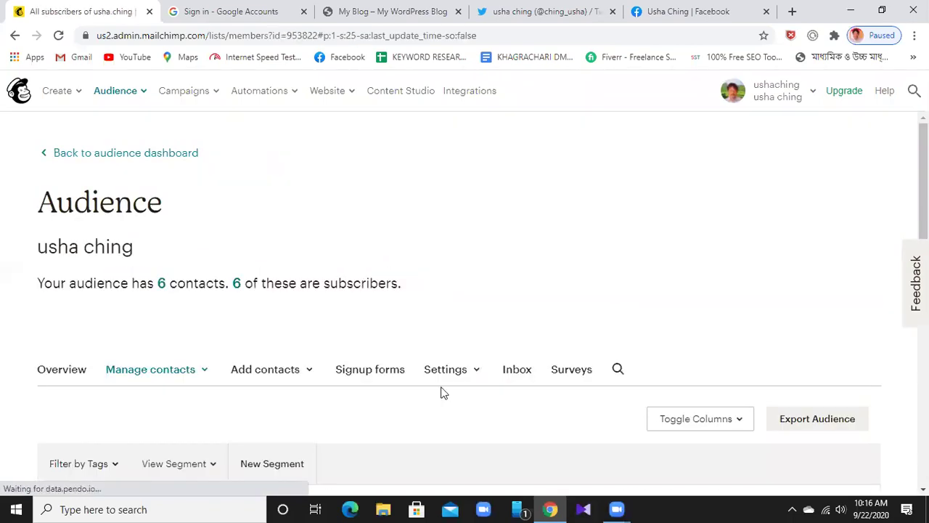
scroll(440, 390, down, 3)
scroll(444, 392, down, 1)
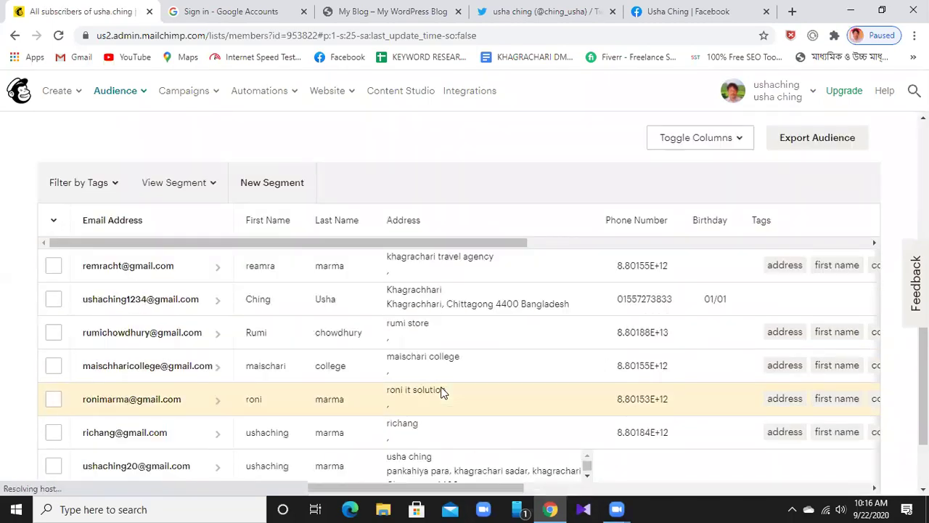
scroll(444, 392, down, 1)
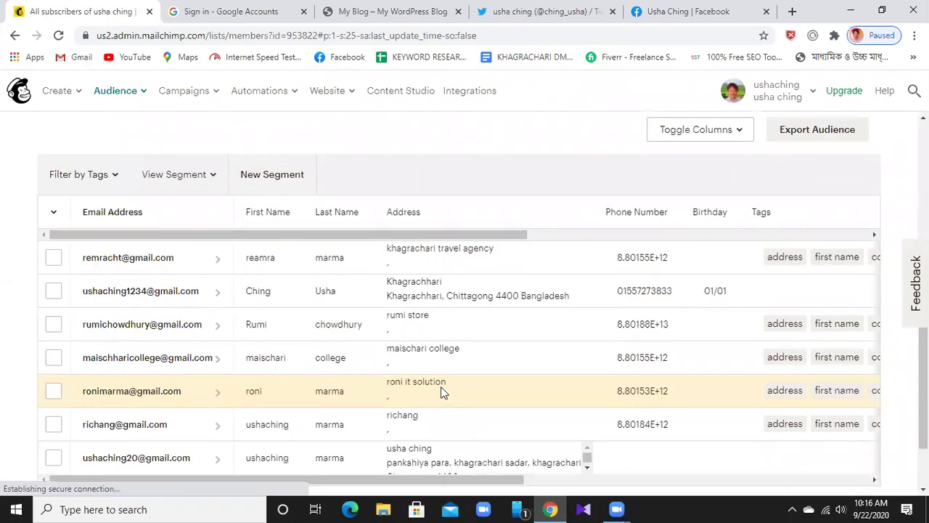
- Open the first contact's profile, and return to the contacts table of the audience
click(148, 268)
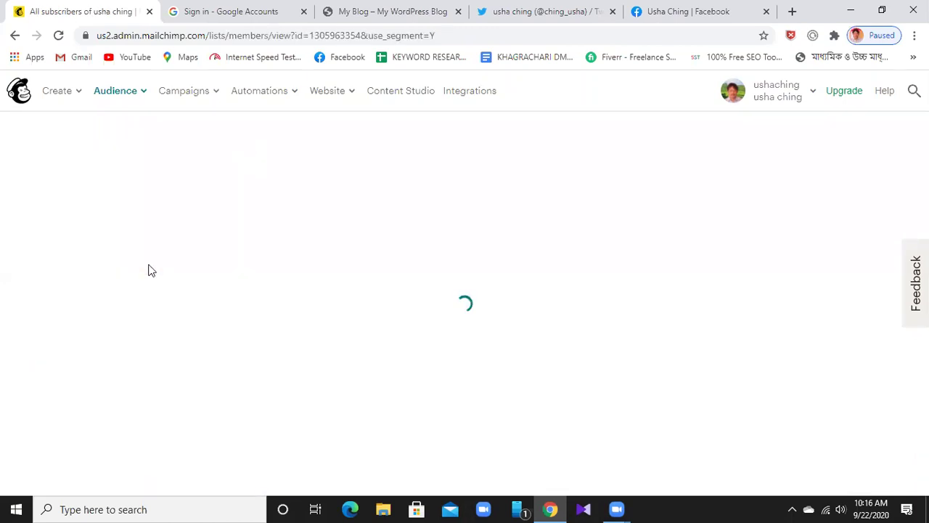
click(16, 35)
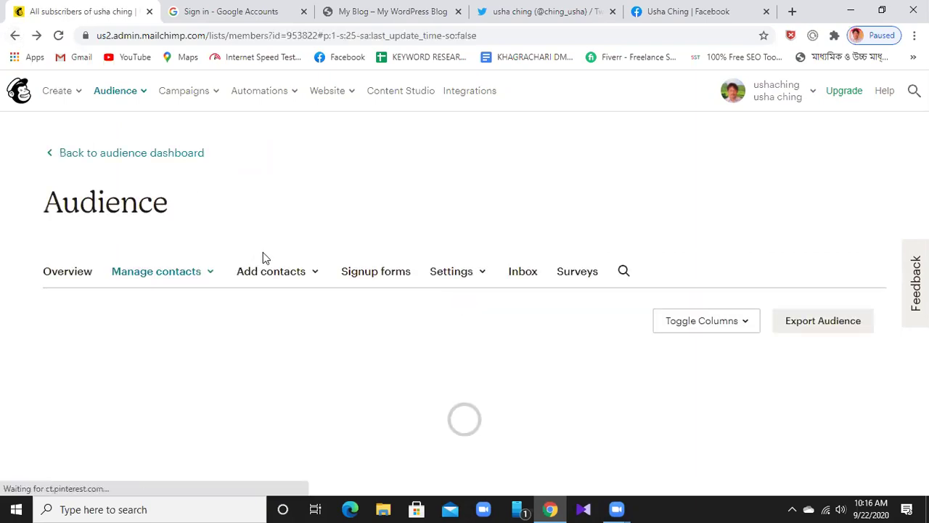
scroll(234, 383, down, 3)
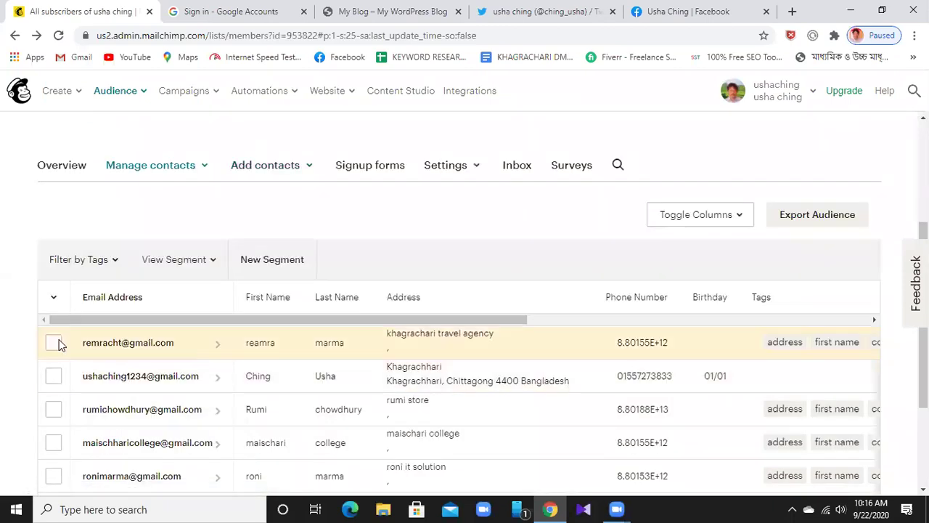
- Select the first contact in the audience table and look over the tags available to add or remove
click(53, 344)
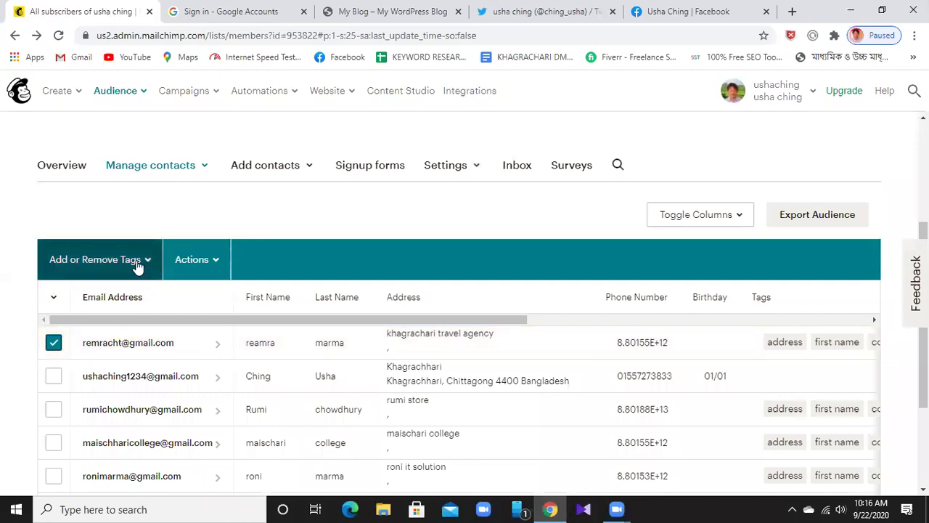
click(87, 260)
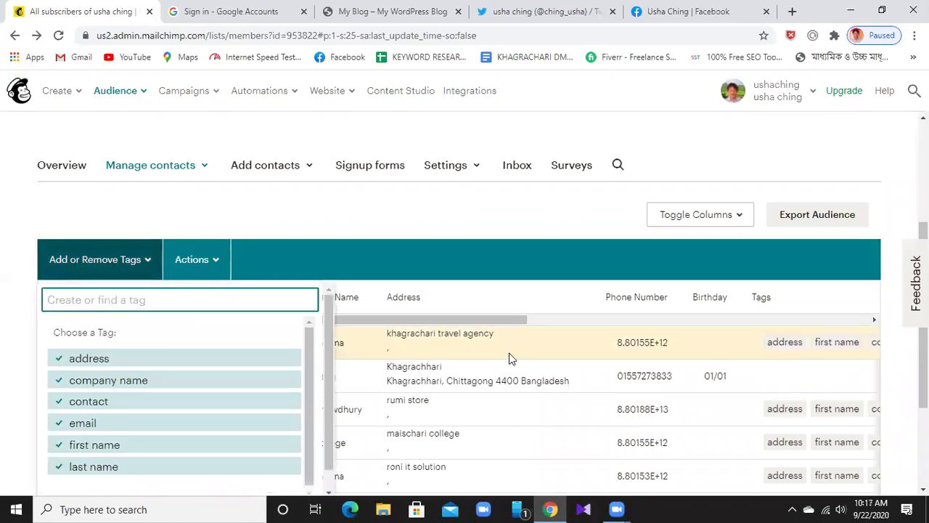
scroll(509, 353, down, 1)
scroll(212, 332, down, 1)
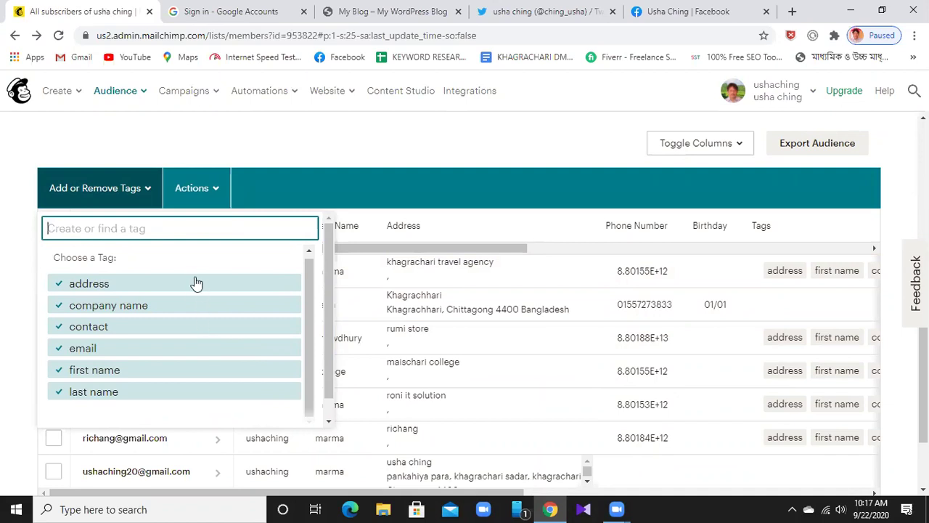
- Try to unsubscribe the selected first contact from the audience, confirming the request
click(201, 188)
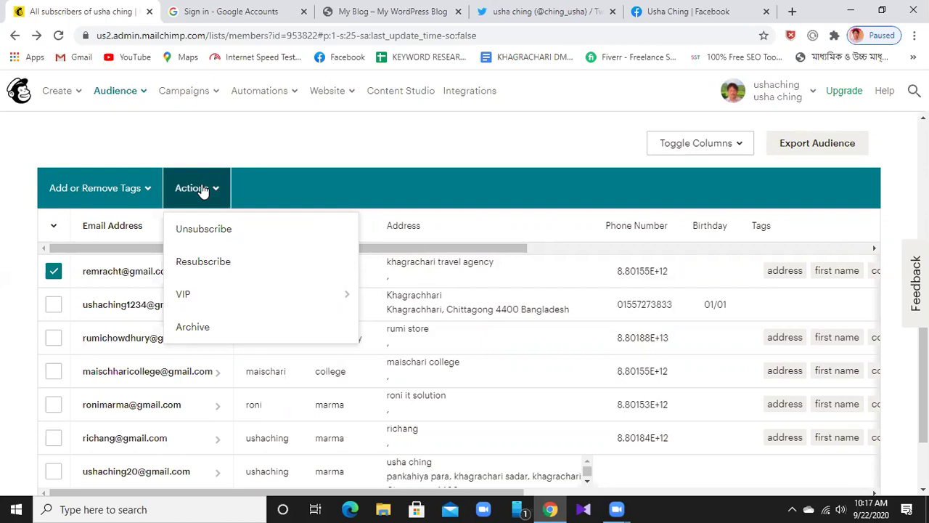
click(201, 232)
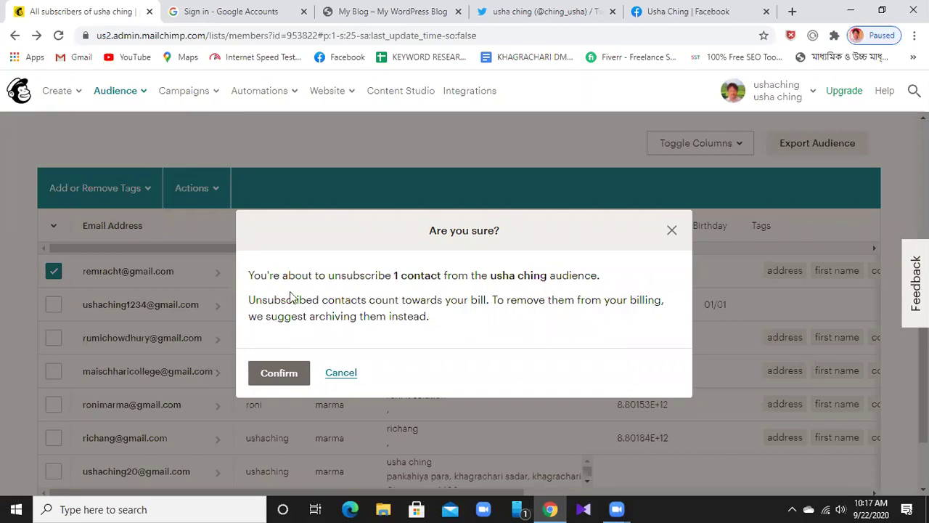
click(280, 374)
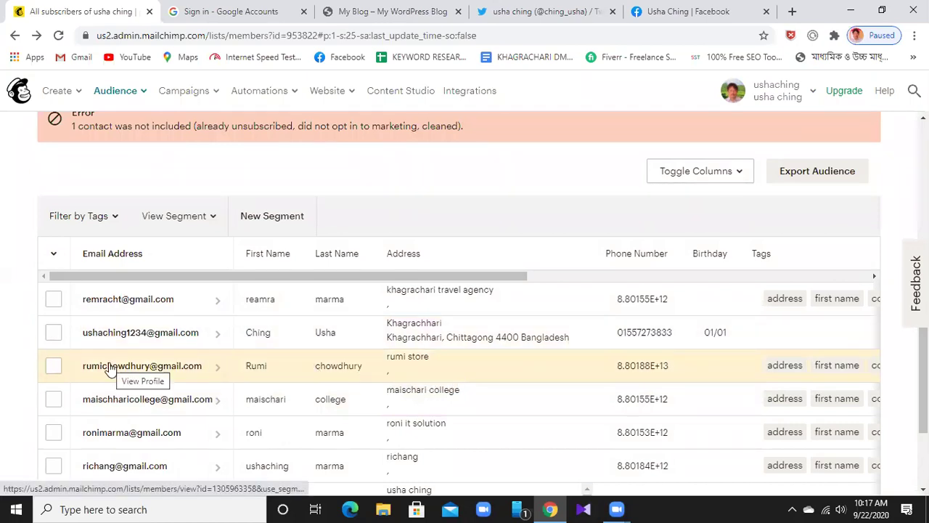
scroll(126, 359, down, 1)
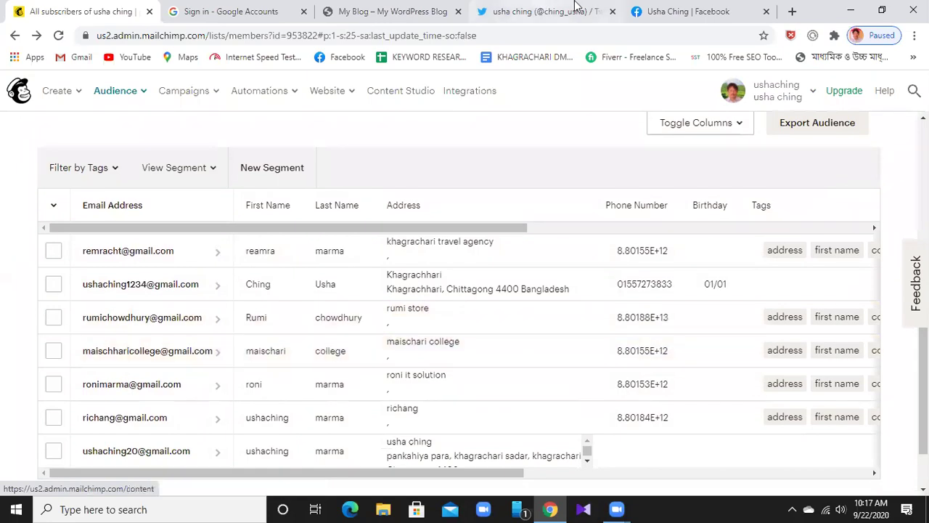
click(680, 6)
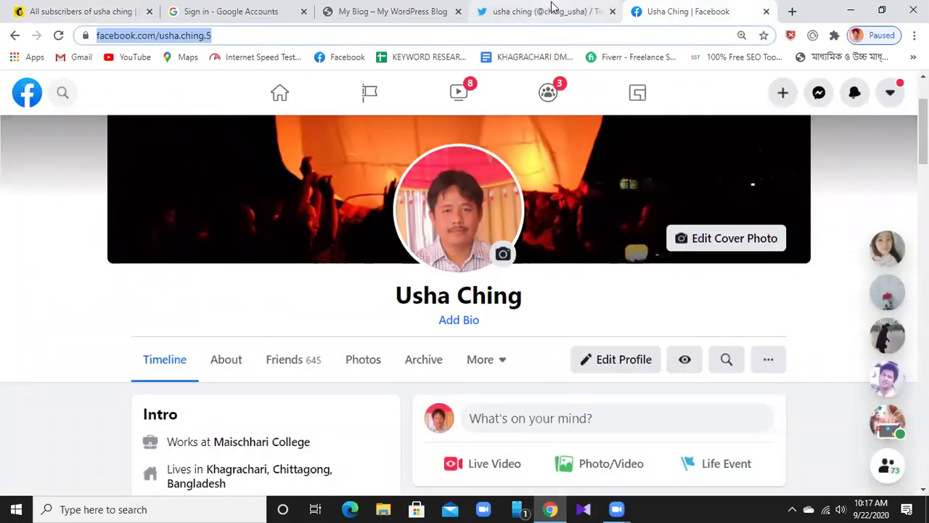
click(532, 20)
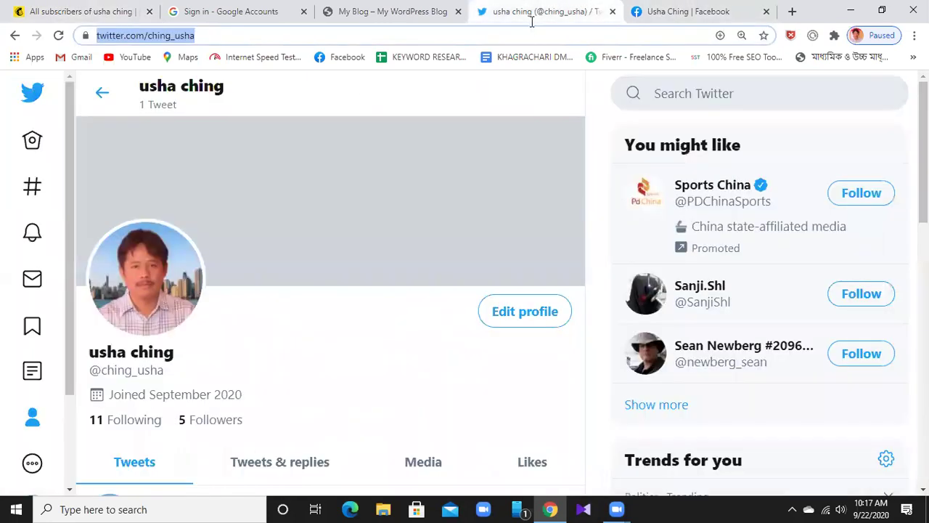
click(261, 9)
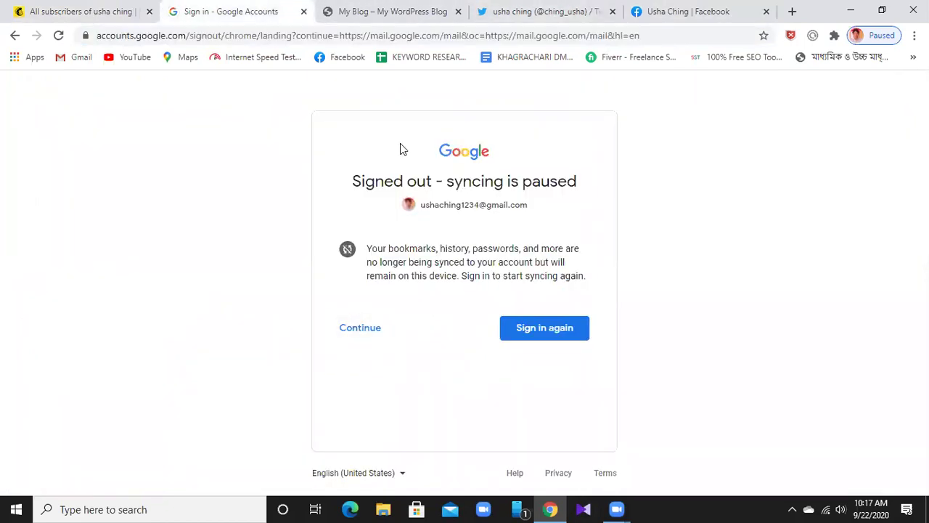
click(91, 9)
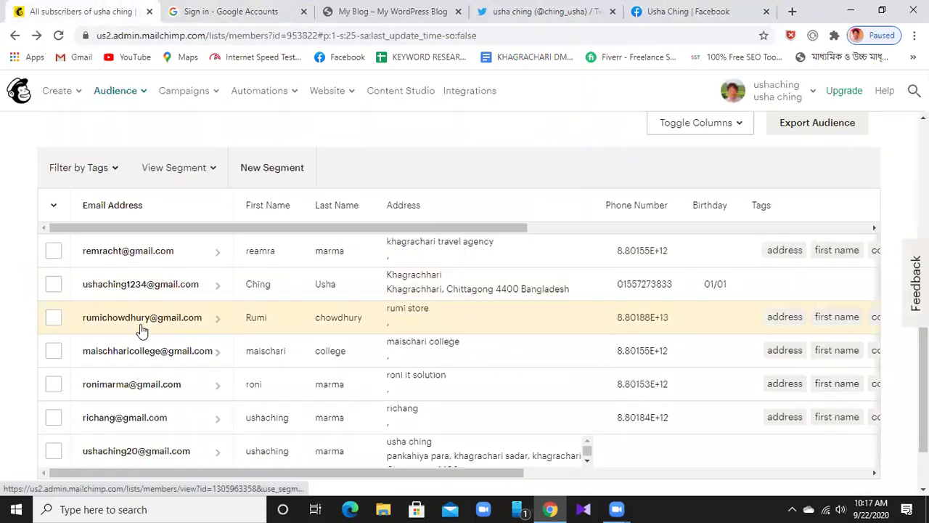
scroll(182, 303, up, 3)
scroll(182, 303, down, 3)
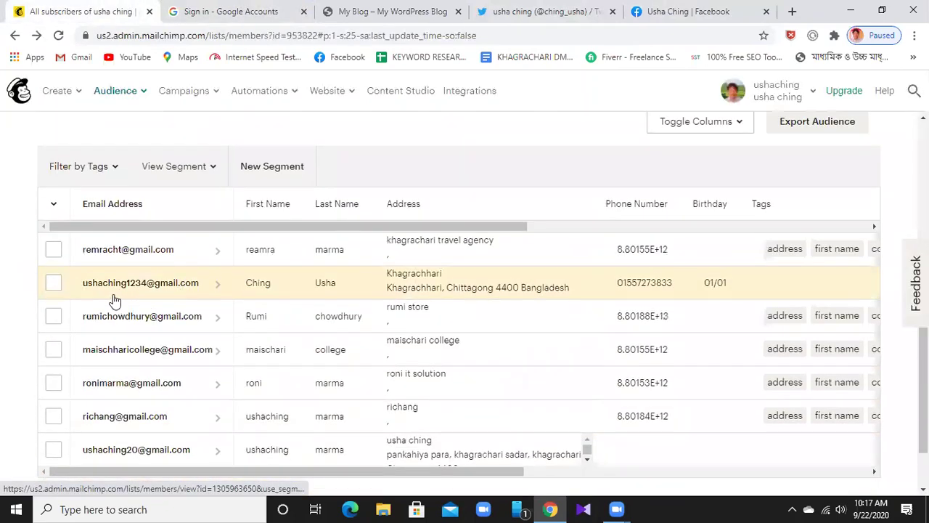
- Select the first contact again and confirm the Unsubscribe action for it
click(57, 254)
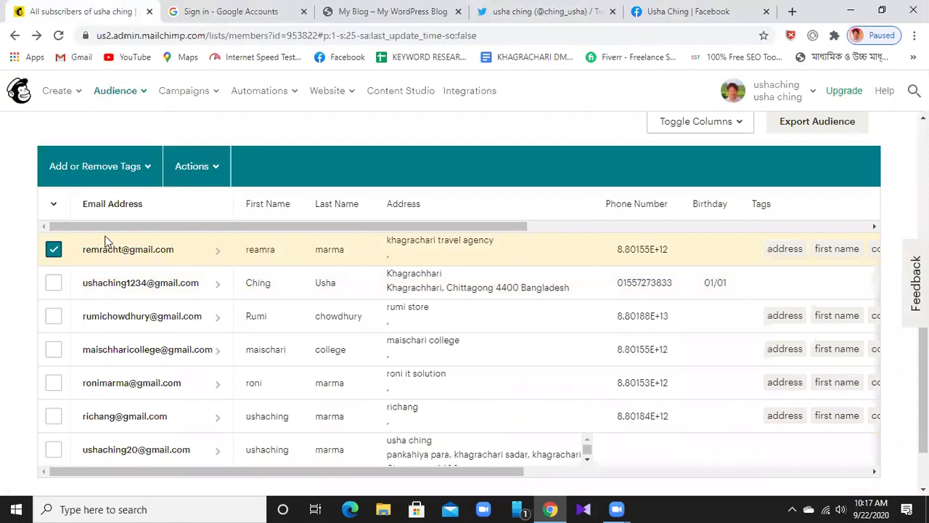
click(195, 167)
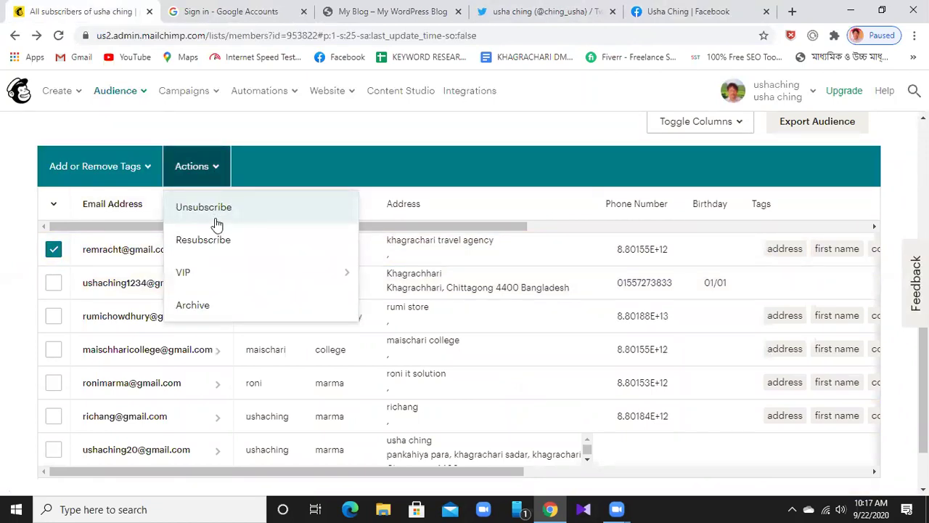
click(206, 209)
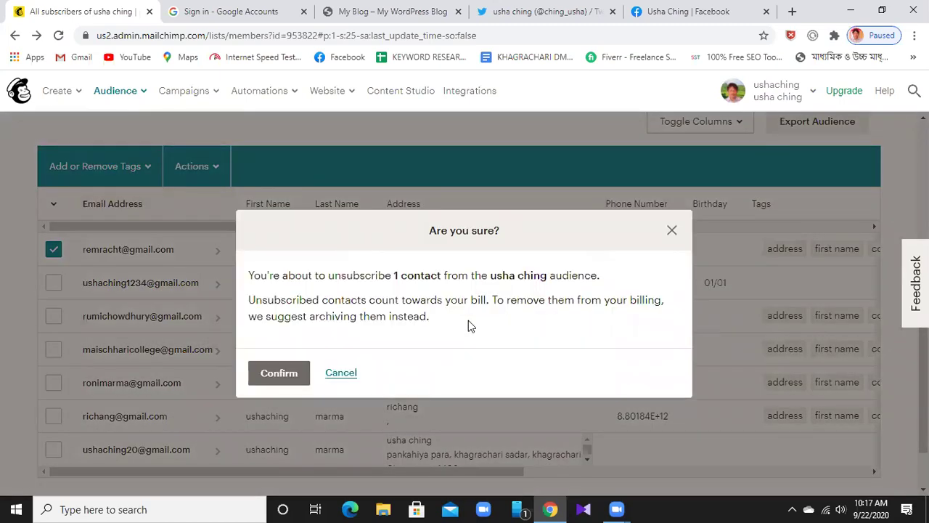
click(278, 373)
click(273, 380)
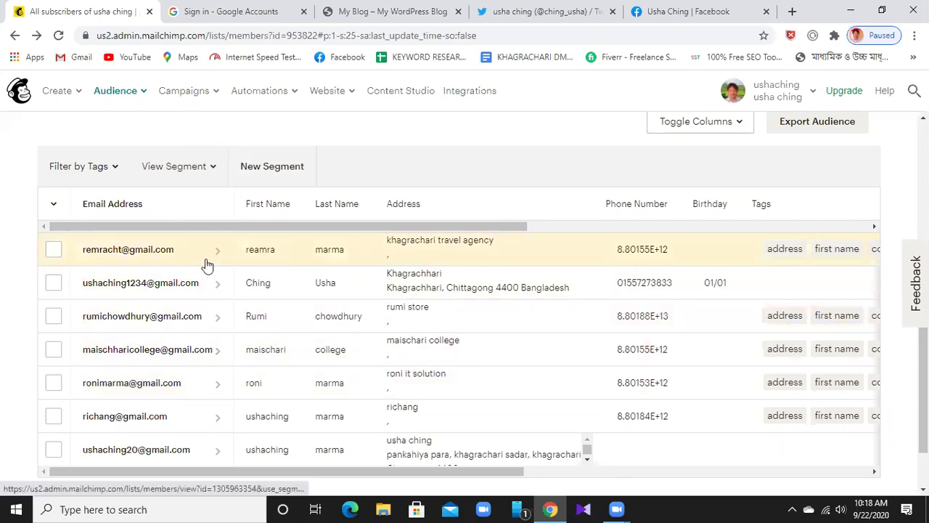
- Sign back in to the Google account with the account password and show the Promotions messages in Gmail
scroll(205, 263, up, 4)
click(701, 9)
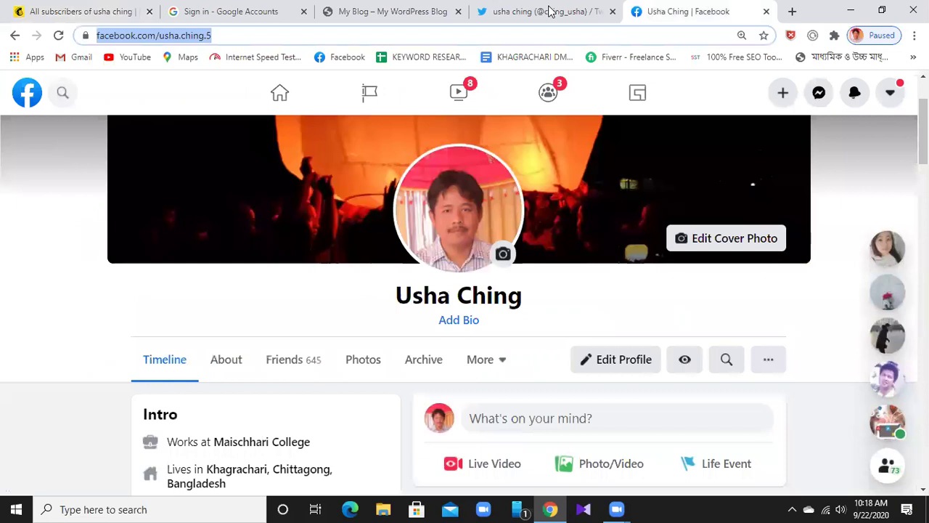
click(267, 9)
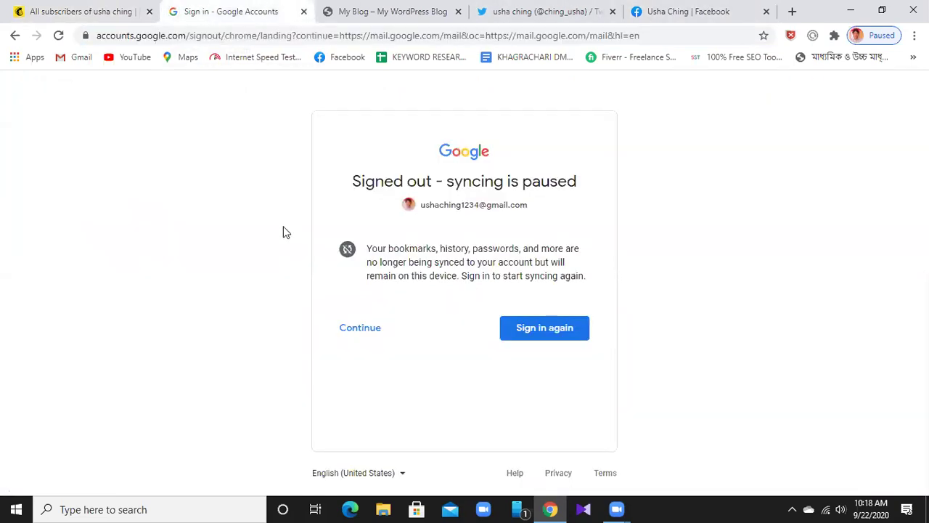
click(546, 330)
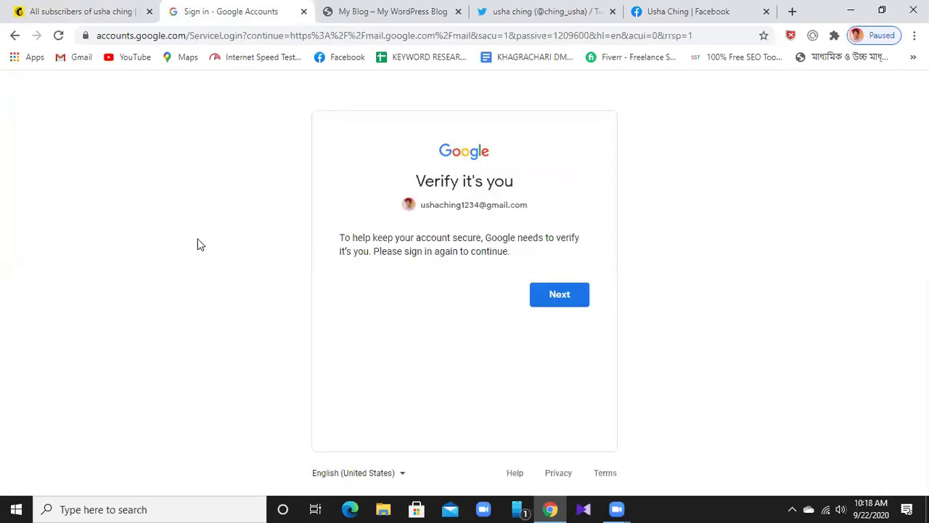
click(566, 295)
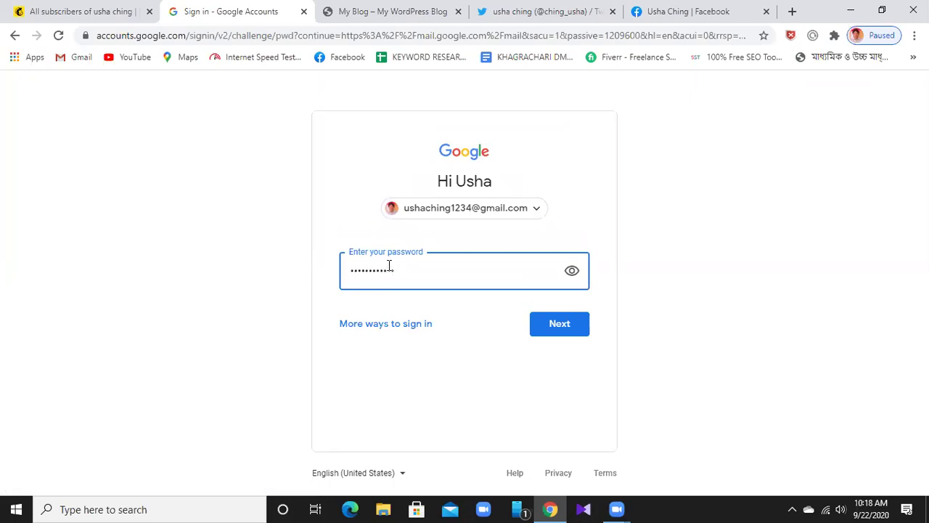
key(Return)
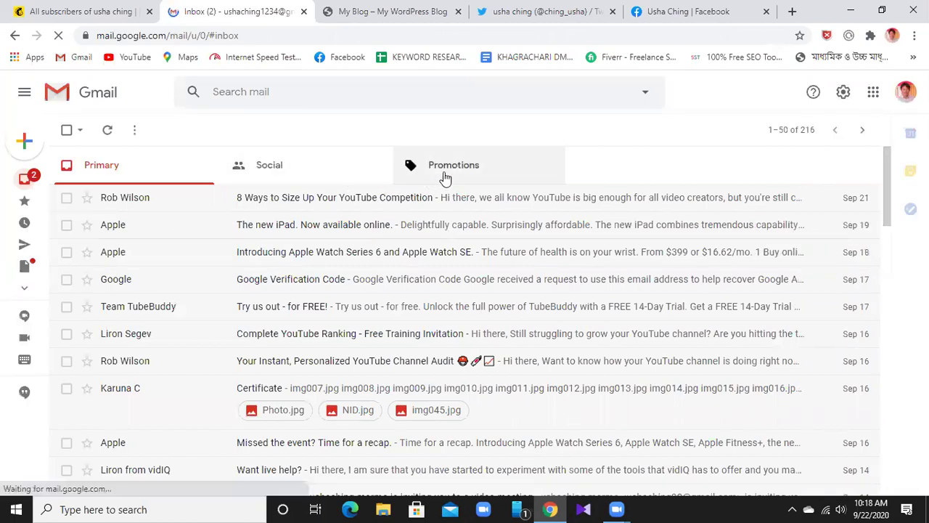
click(443, 179)
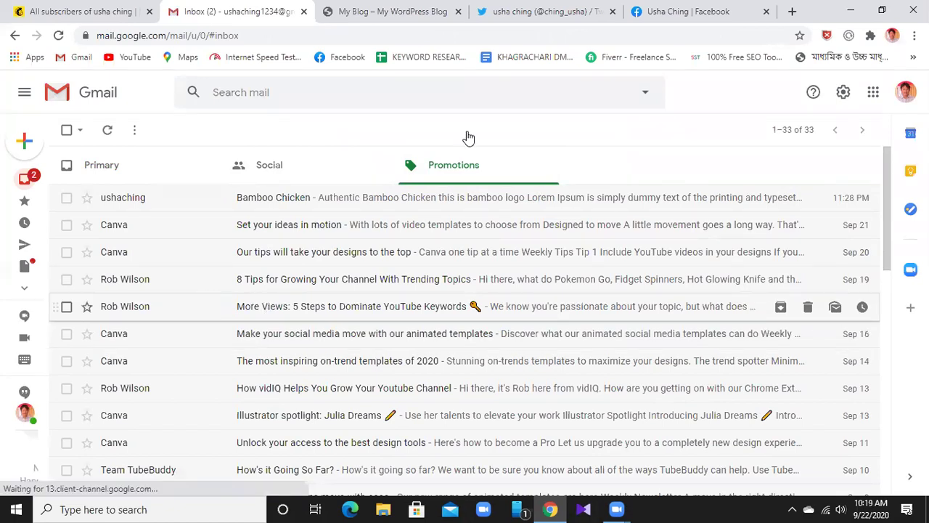
- Close the Facebook profile and Twitter tabs and return to the Mailchimp audience page
click(688, 6)
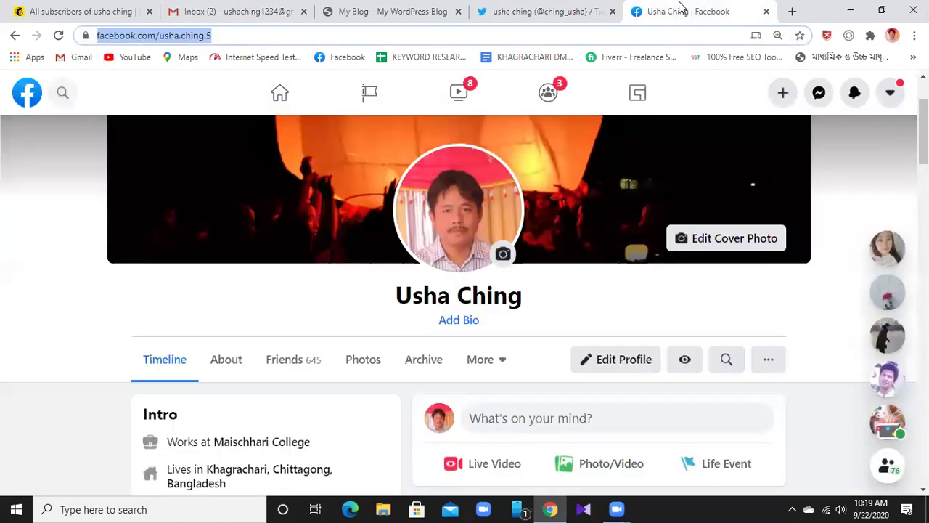
click(257, 6)
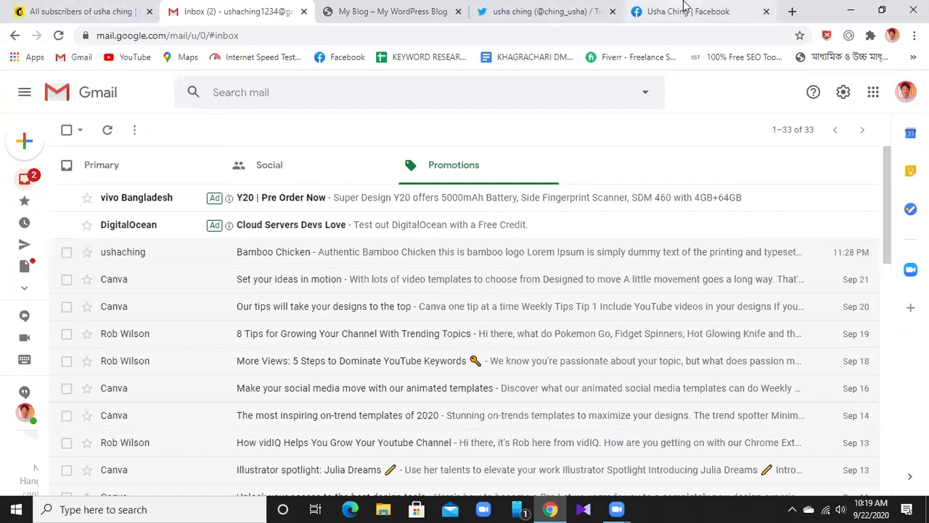
click(653, 12)
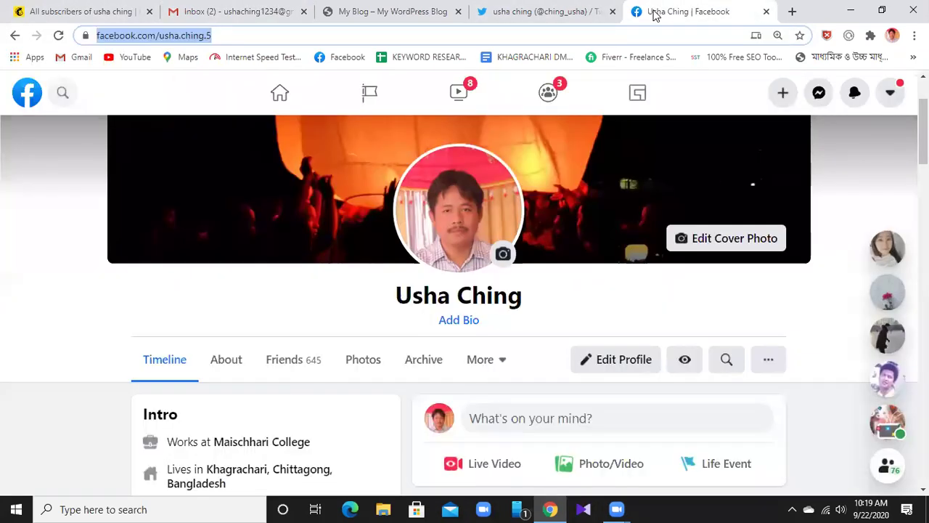
click(766, 12)
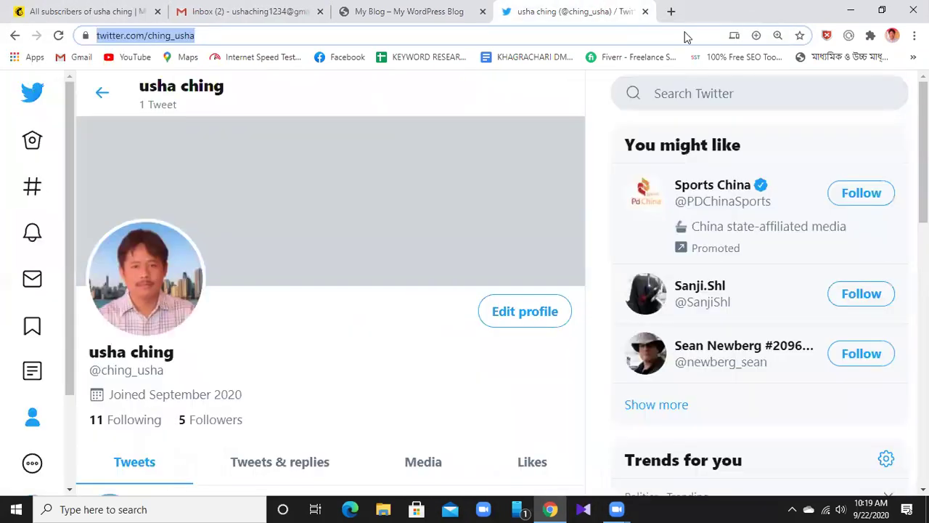
click(645, 11)
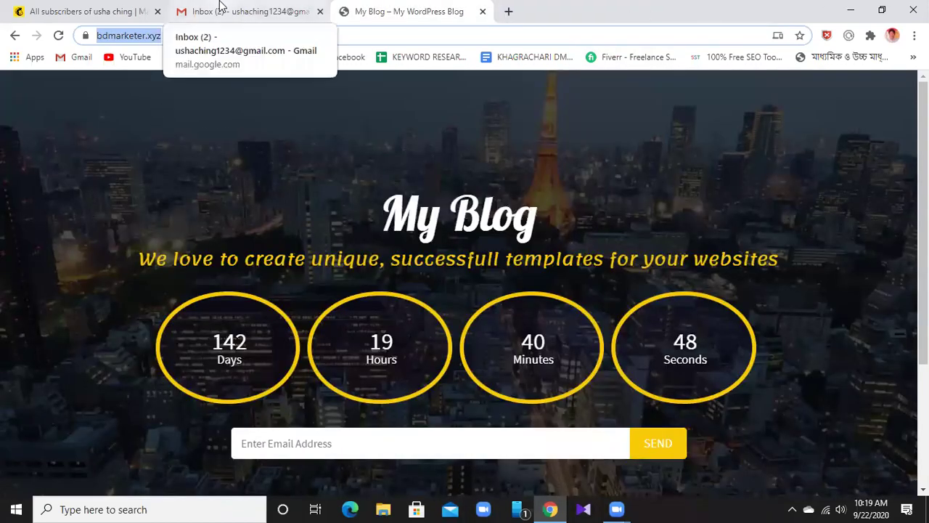
click(220, 7)
click(66, 10)
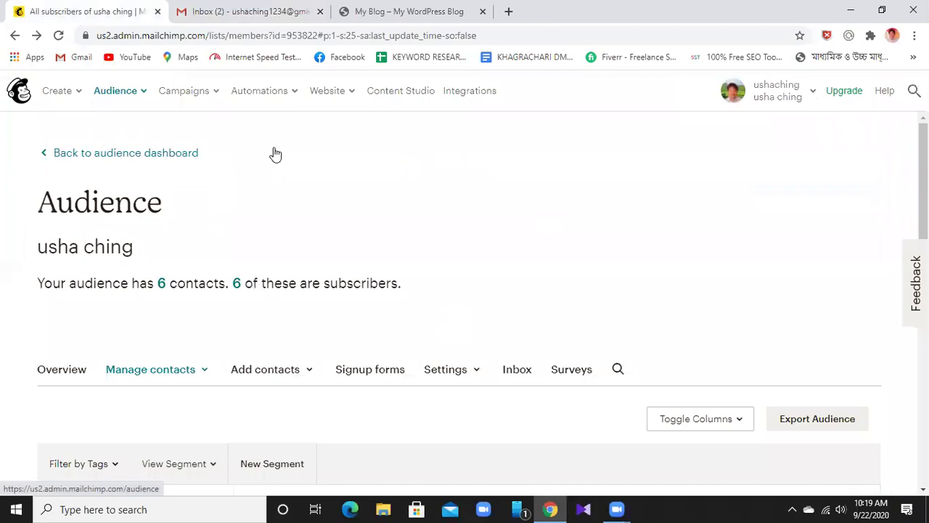
- Open Facebook's home page in a new browser tab and dismiss all the floating chat heads
click(508, 9)
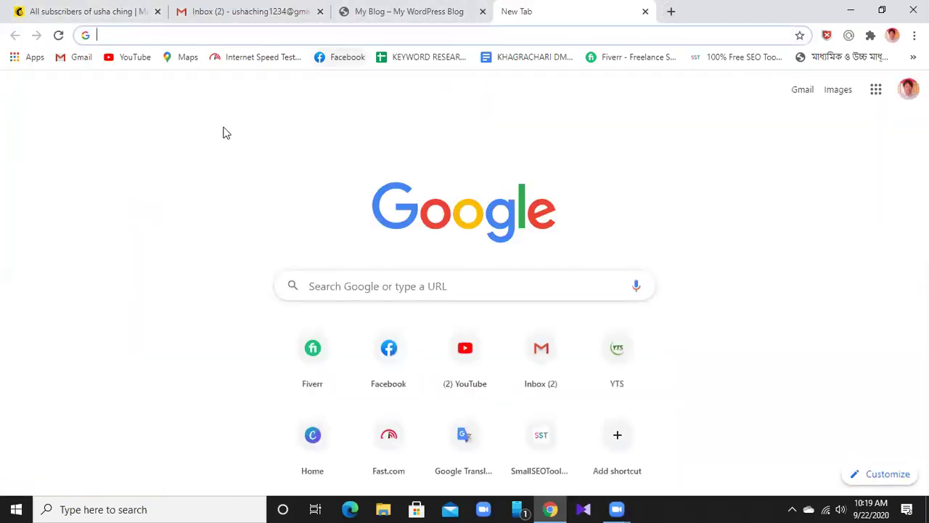
click(341, 56)
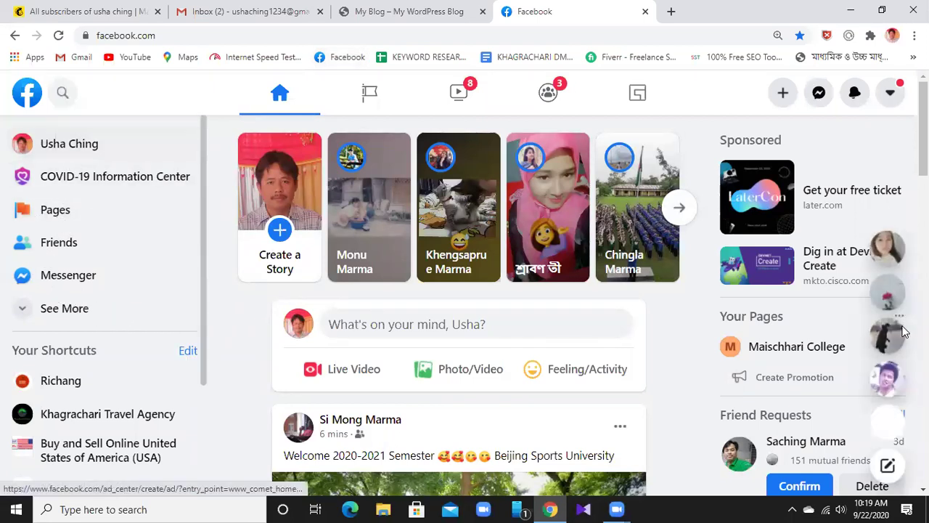
mouse_move(897, 256)
click(901, 236)
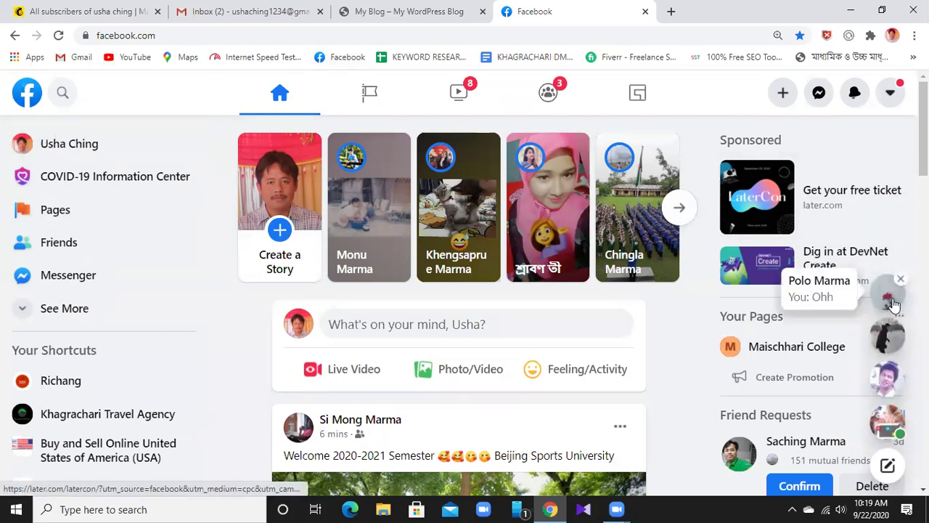
click(900, 278)
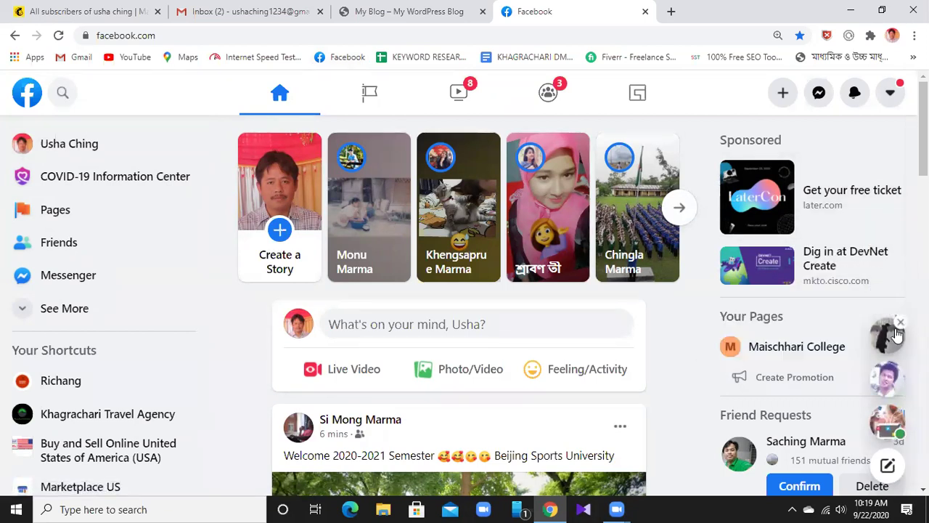
click(901, 318)
click(900, 361)
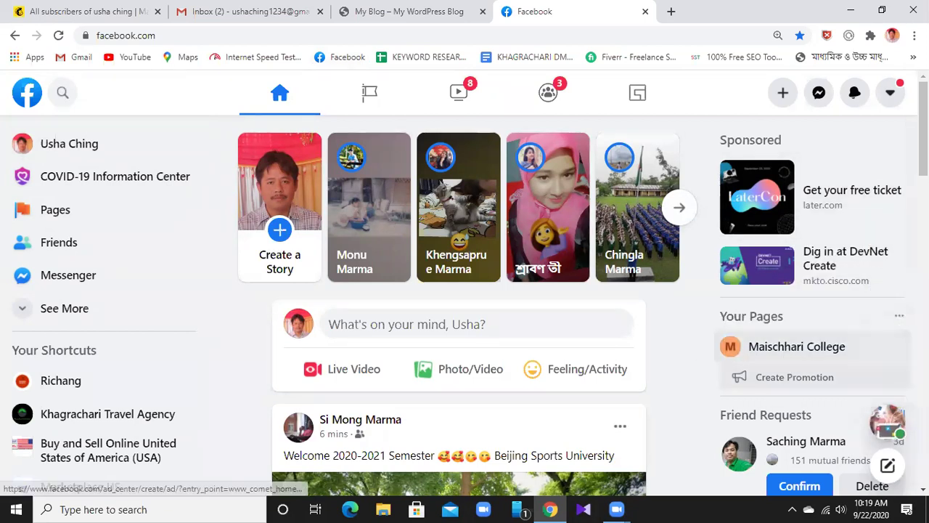
click(900, 414)
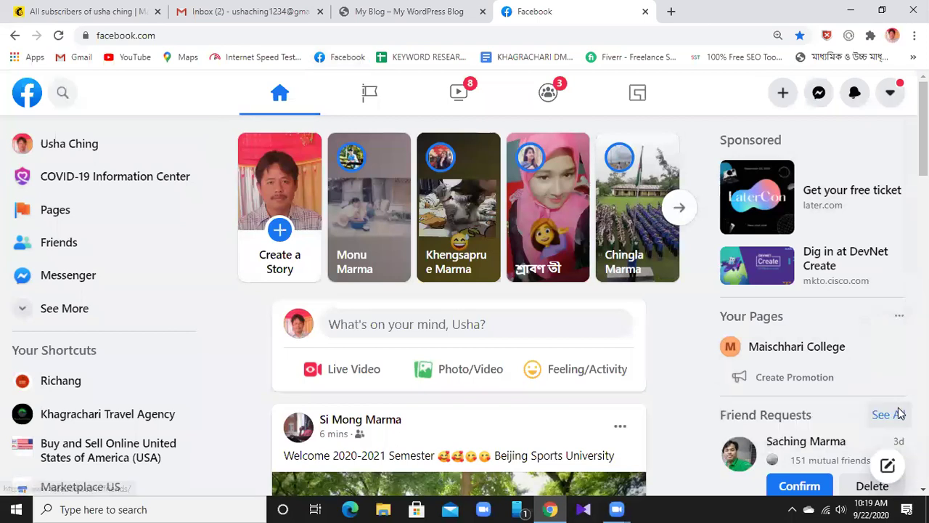
- Reload the Gmail inbox and look over the open WordPress blog and Mailchimp audience pages
click(671, 13)
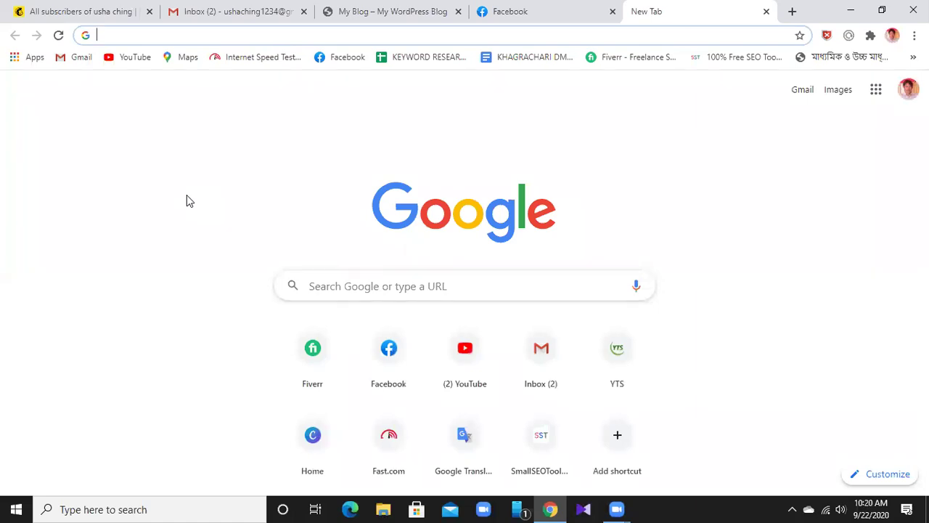
click(233, 11)
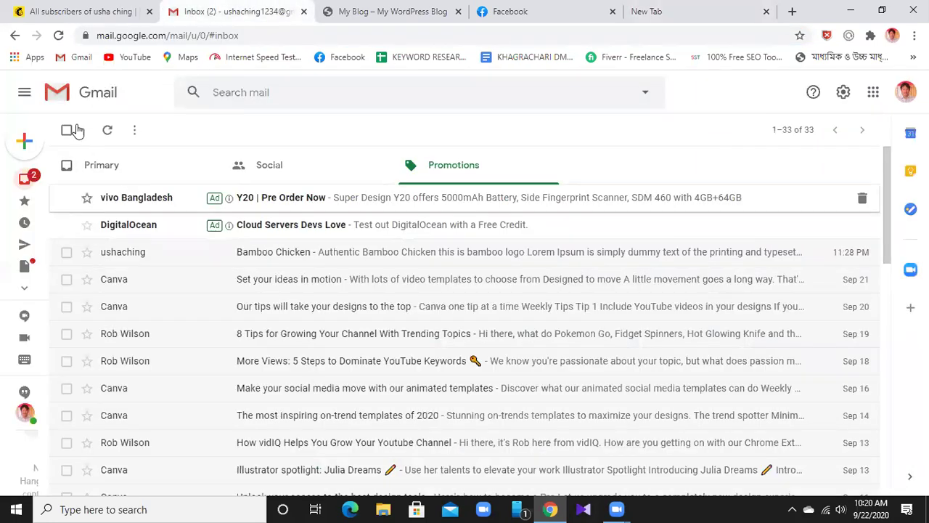
click(58, 35)
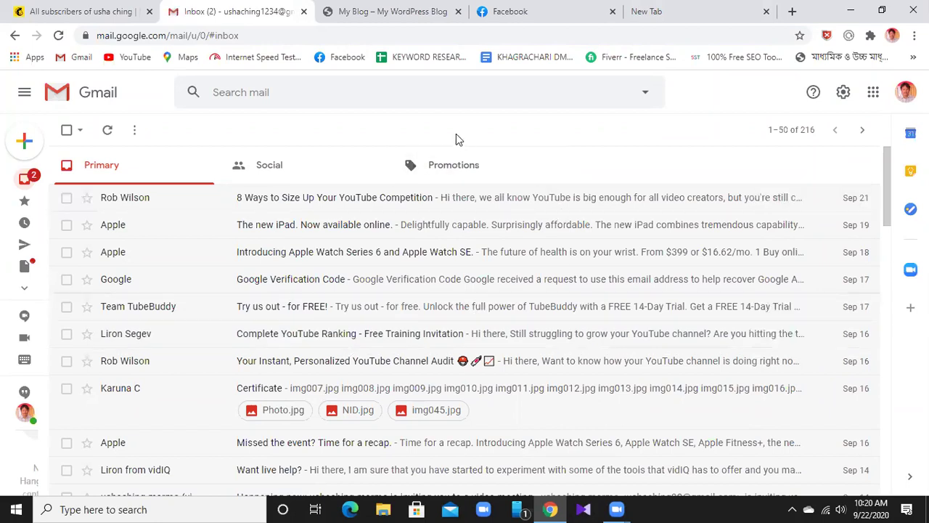
click(389, 10)
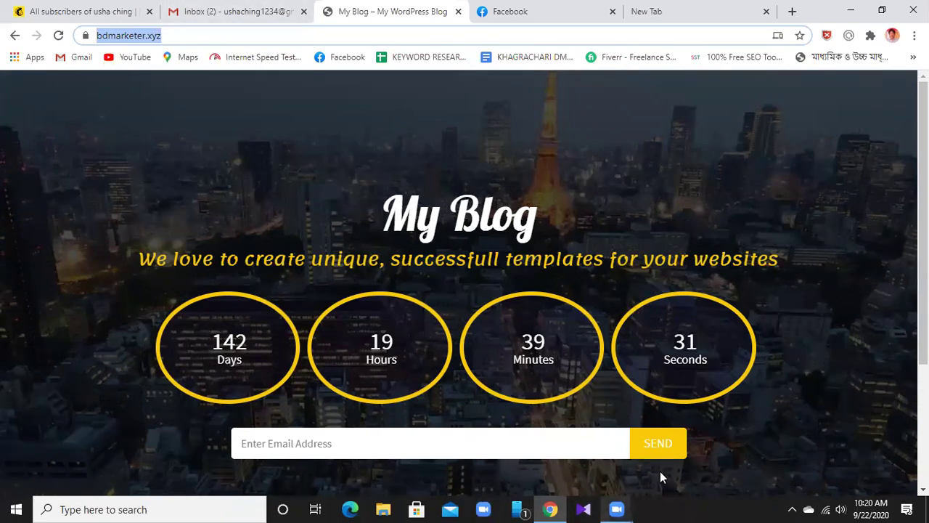
click(116, 6)
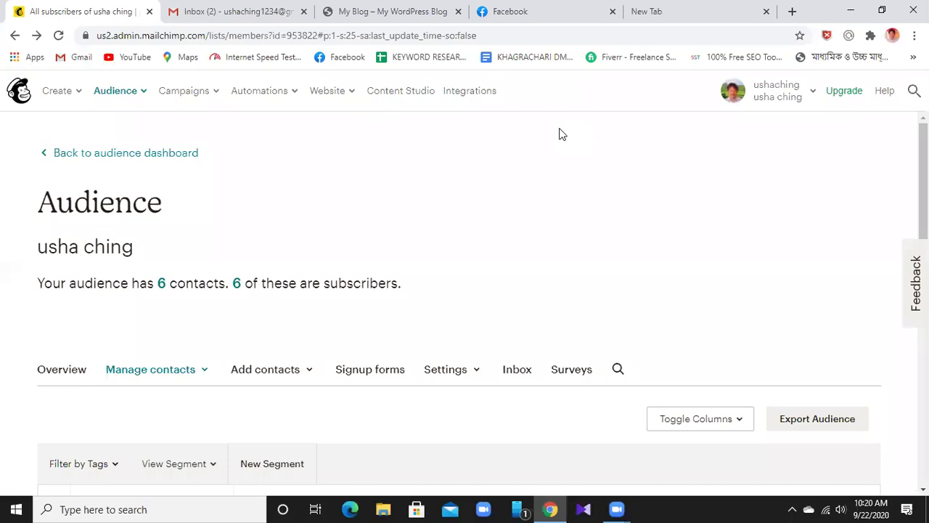
- Return to Facebook, open the Richang Page from the managed Pages and show its Page Settings
click(551, 11)
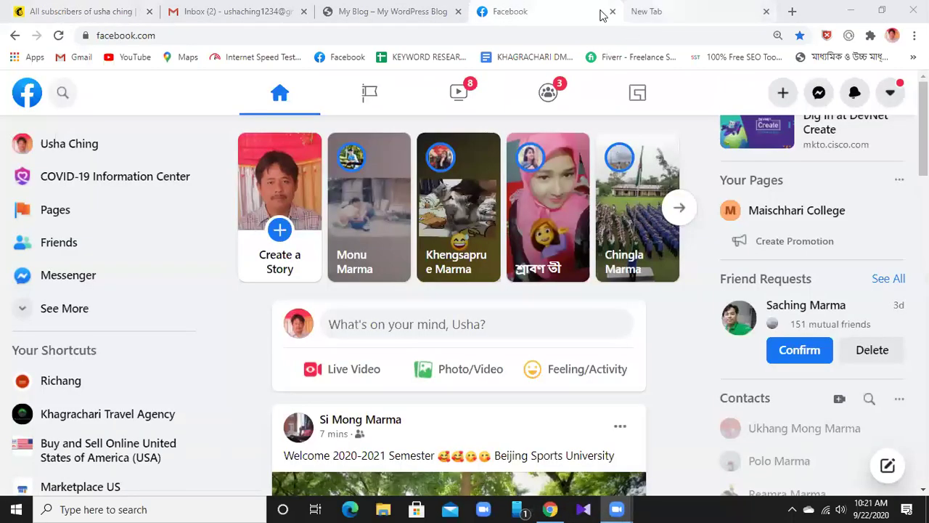
click(638, 12)
click(560, 13)
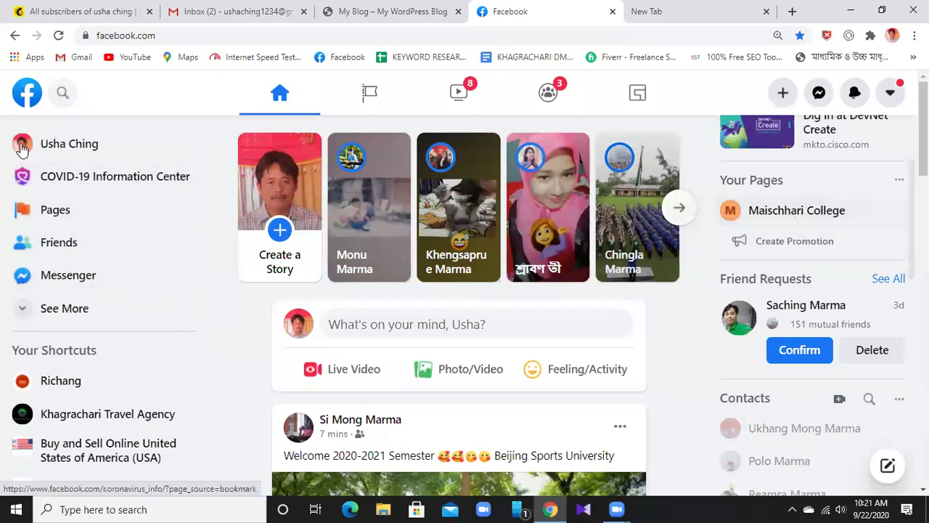
click(65, 212)
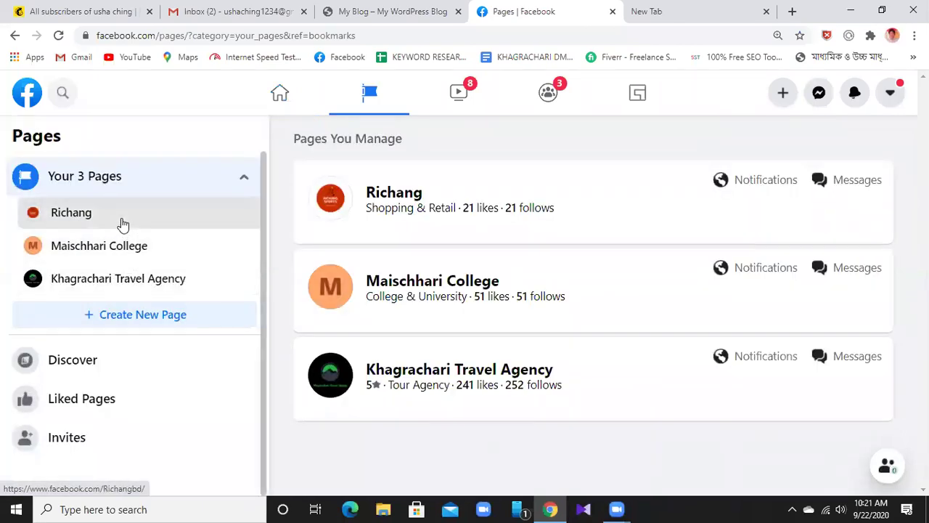
click(123, 225)
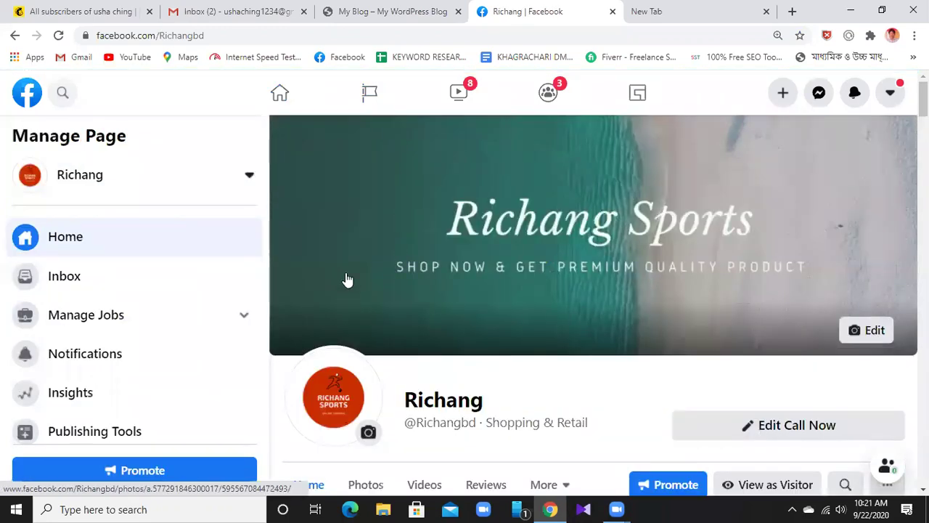
scroll(334, 283, down, 1)
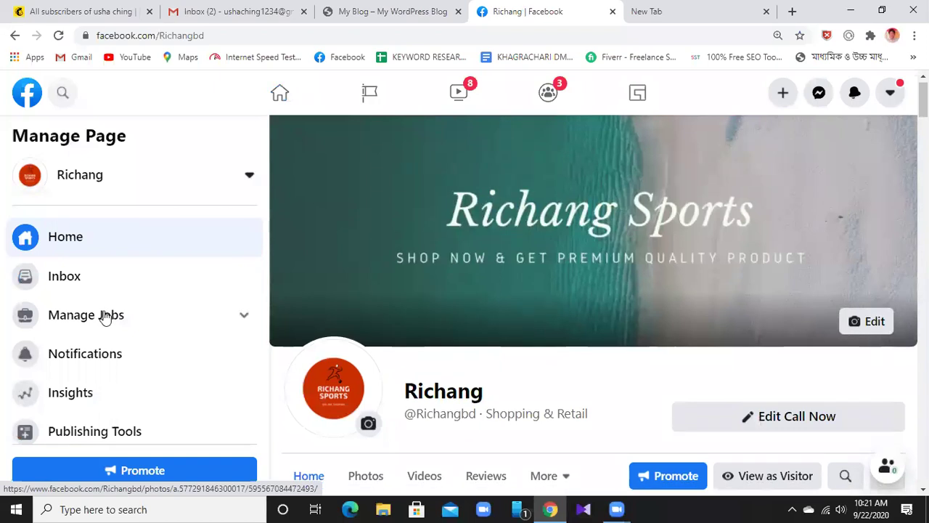
scroll(104, 315, down, 2)
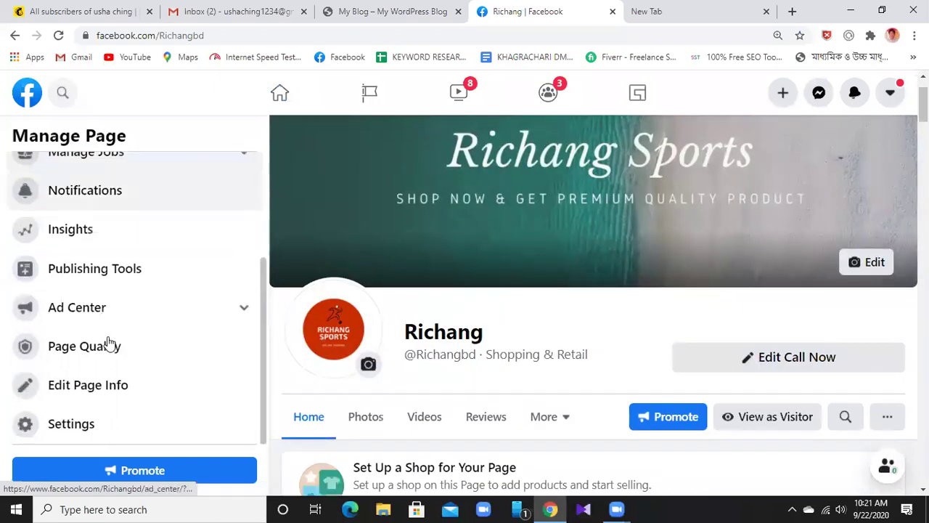
click(58, 430)
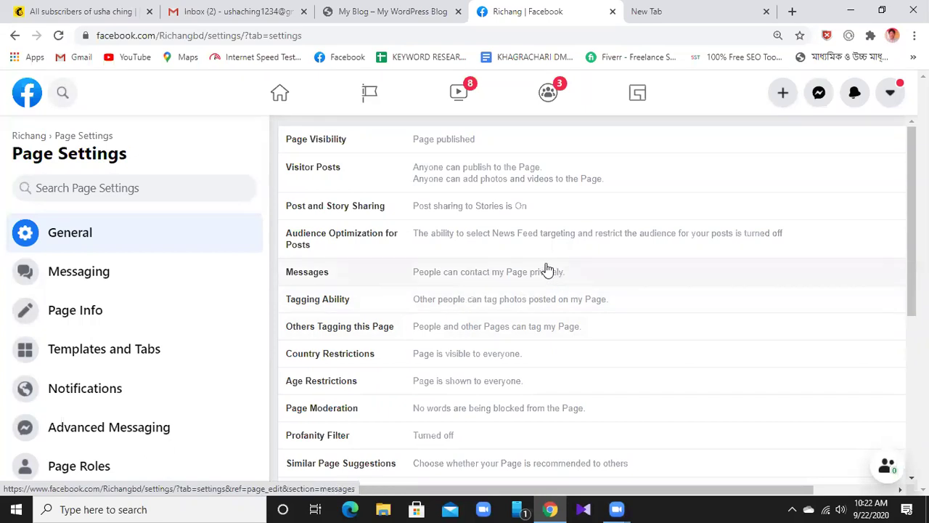
- Examine the Page Visibility and Visitor Posts options in the general settings and close them without saving
click(520, 157)
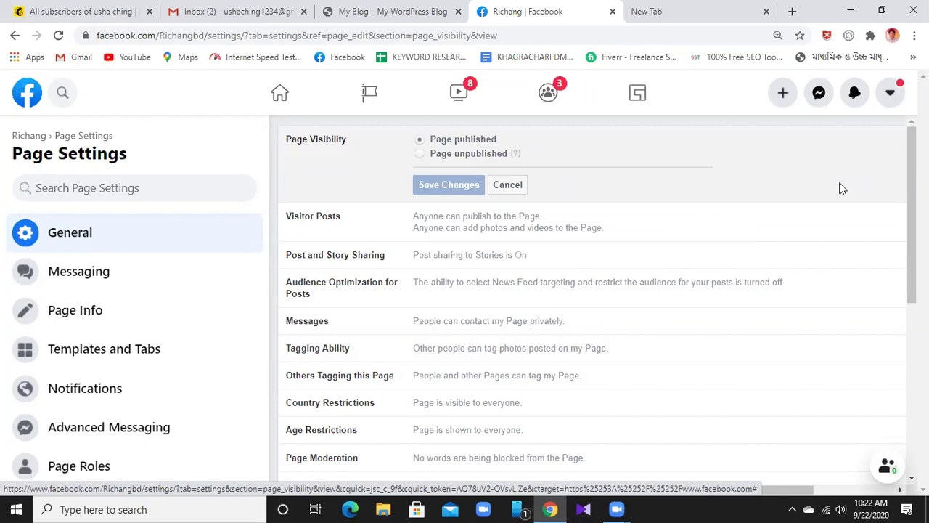
click(443, 229)
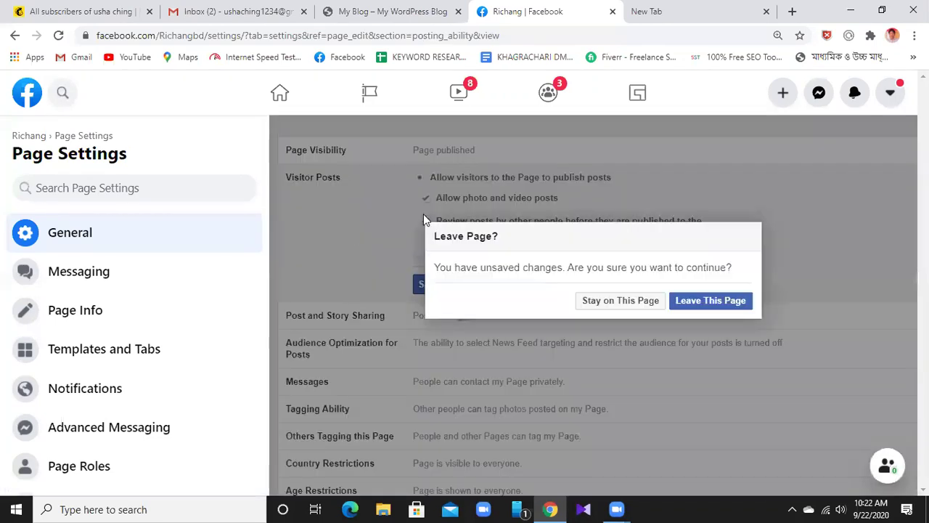
click(620, 301)
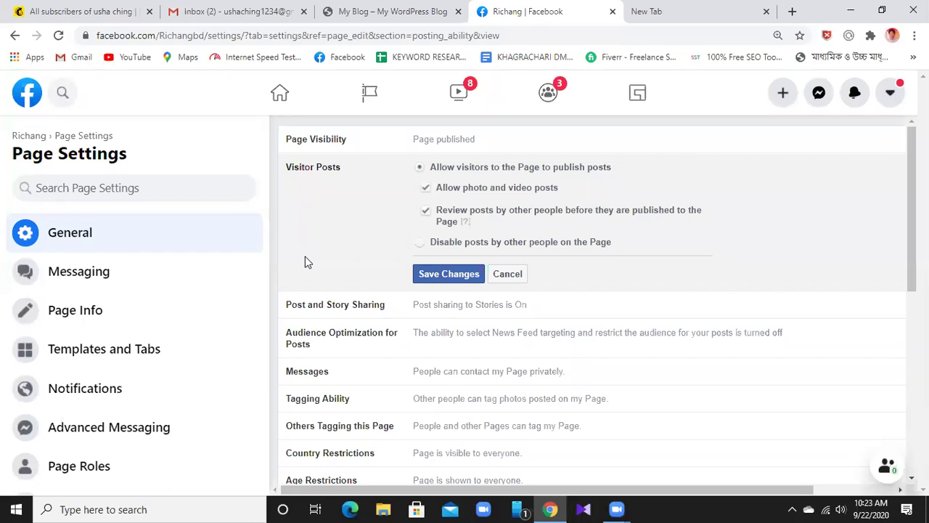
click(405, 317)
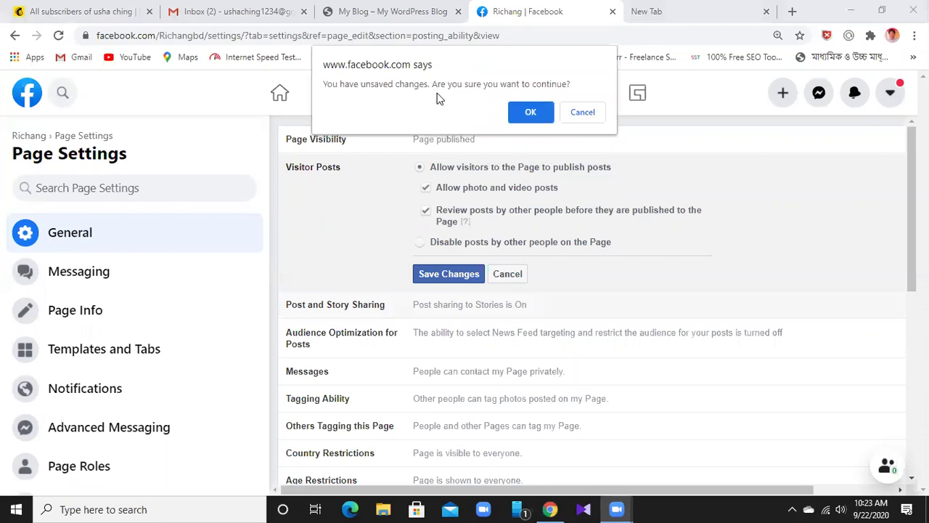
click(583, 113)
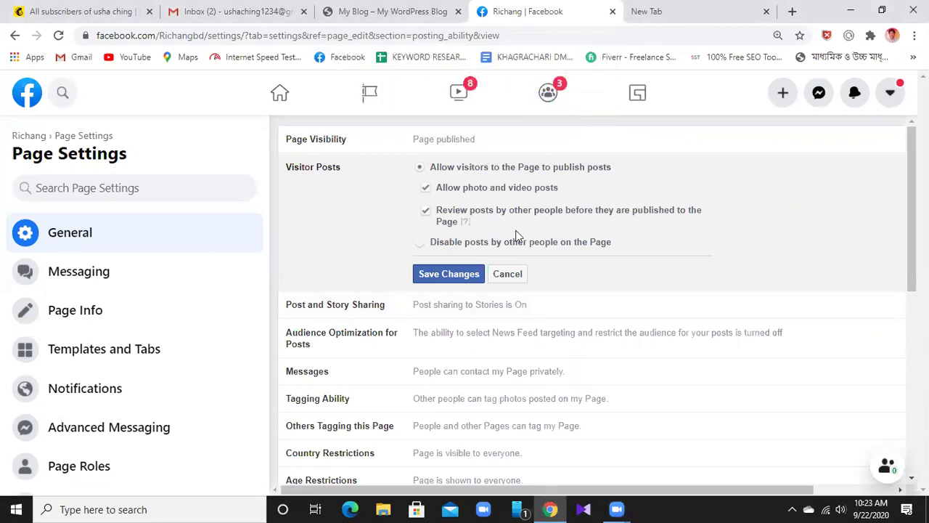
click(508, 274)
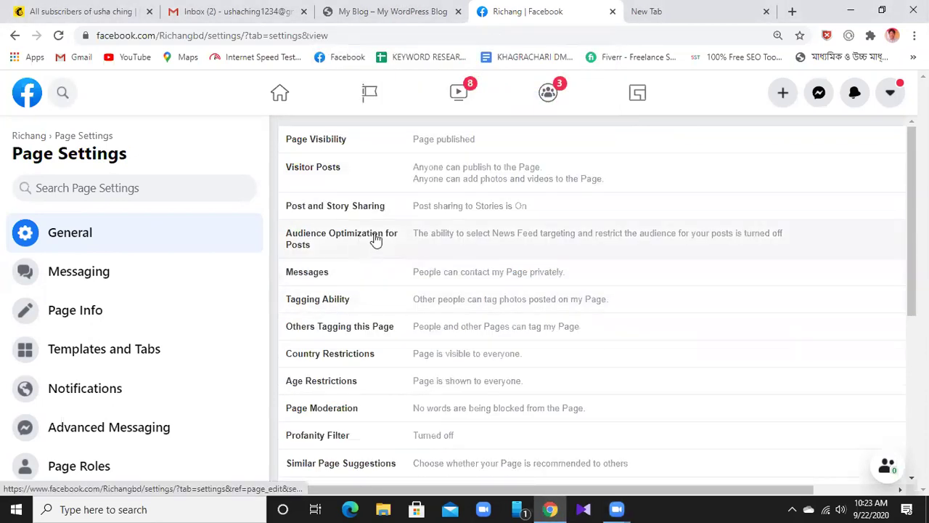
- Read the help explanation for Audience Optimization for Posts and close the setting without saving
click(499, 237)
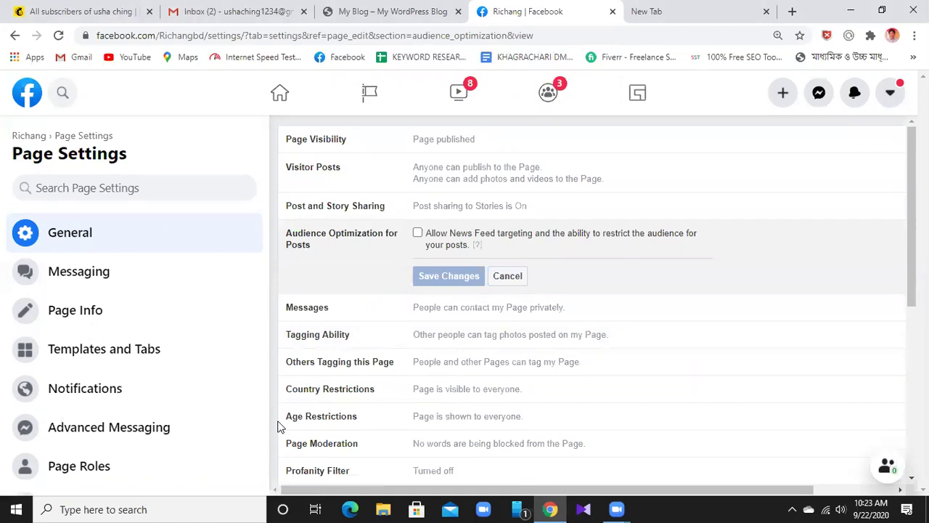
mouse_move(477, 245)
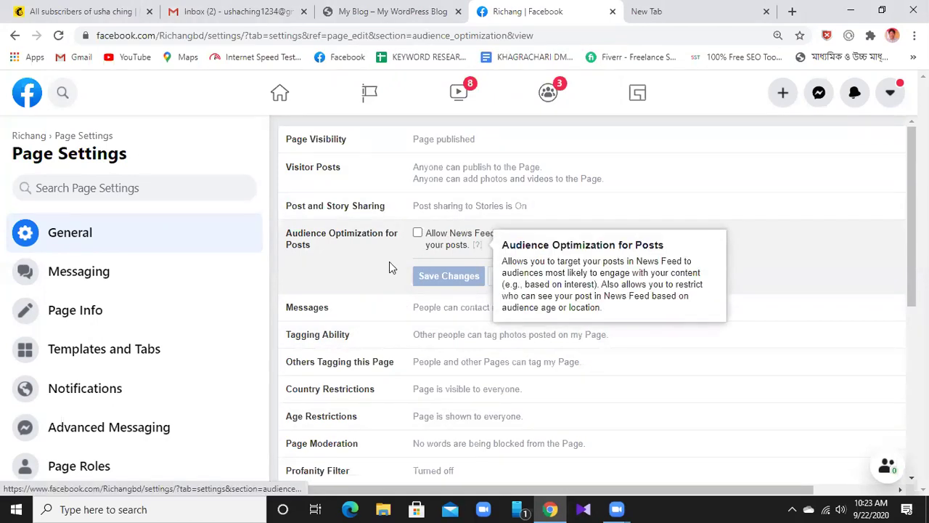
click(506, 276)
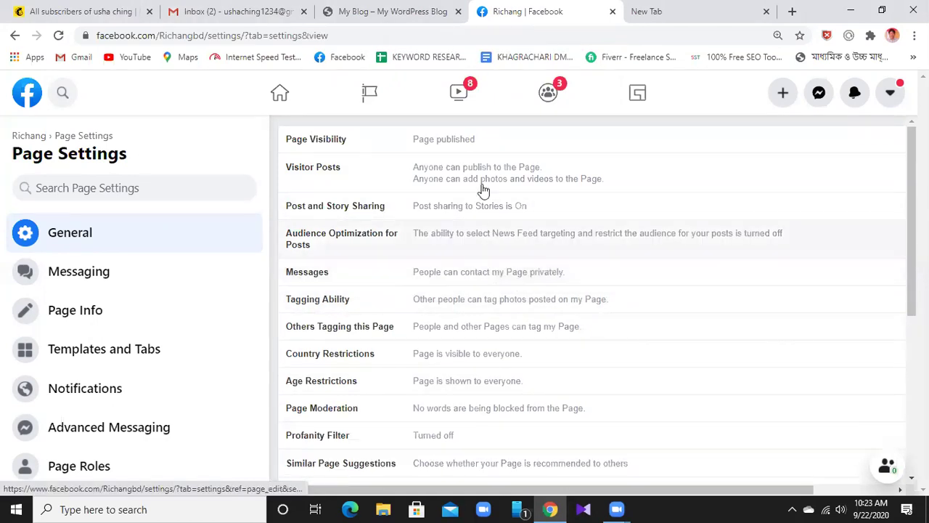
- Examine the enlarged Post and Story Sharing options for sharing Page posts, events and stories, and cancel without saving
click(490, 210)
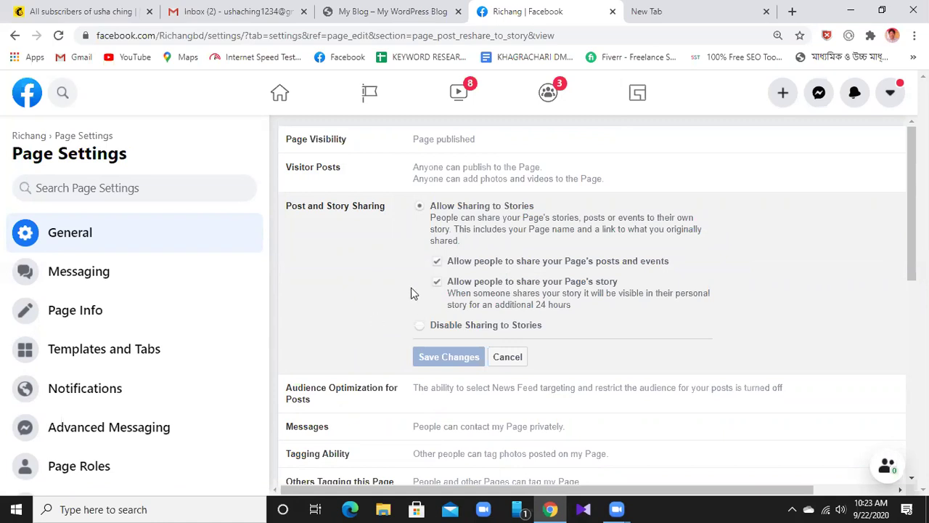
key(ctrl+plus)
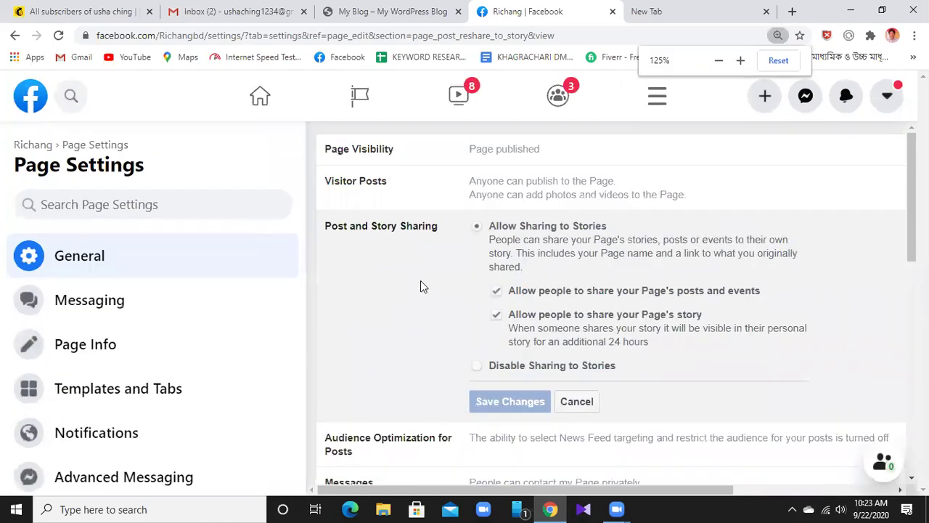
key(ctrl+plus)
key(ctrl+plus)
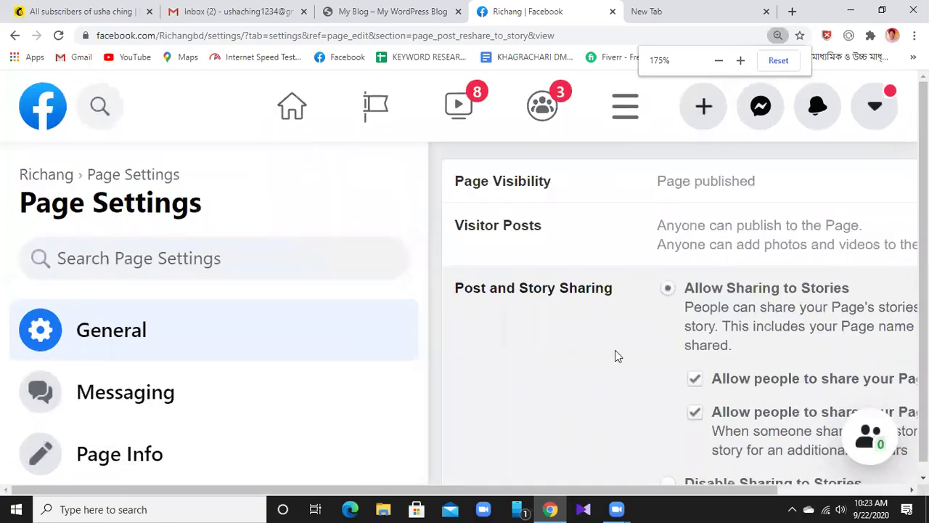
drag(524, 493, 773, 500)
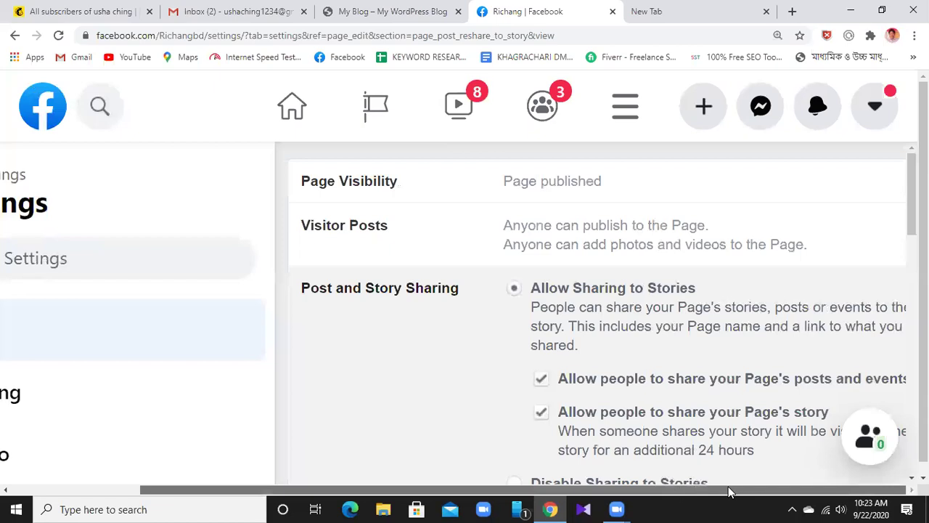
scroll(715, 302, down, 1)
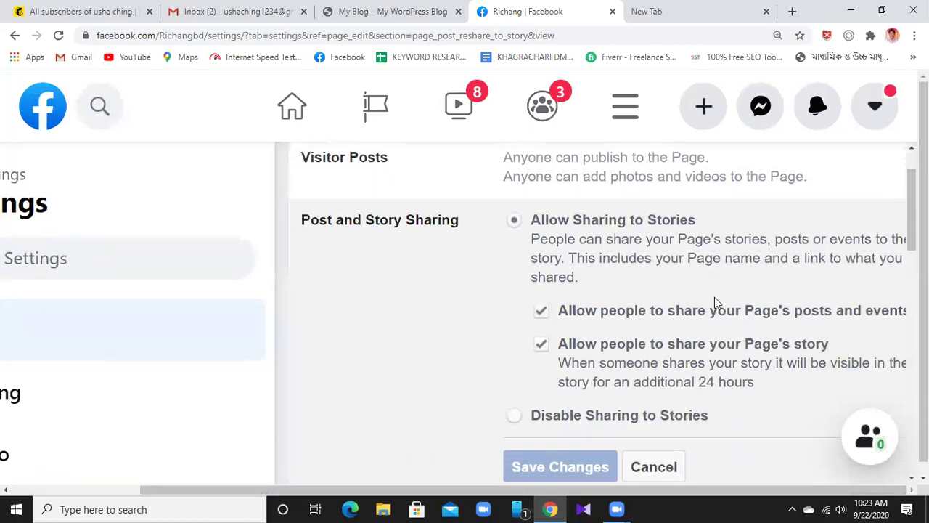
scroll(714, 302, down, 1)
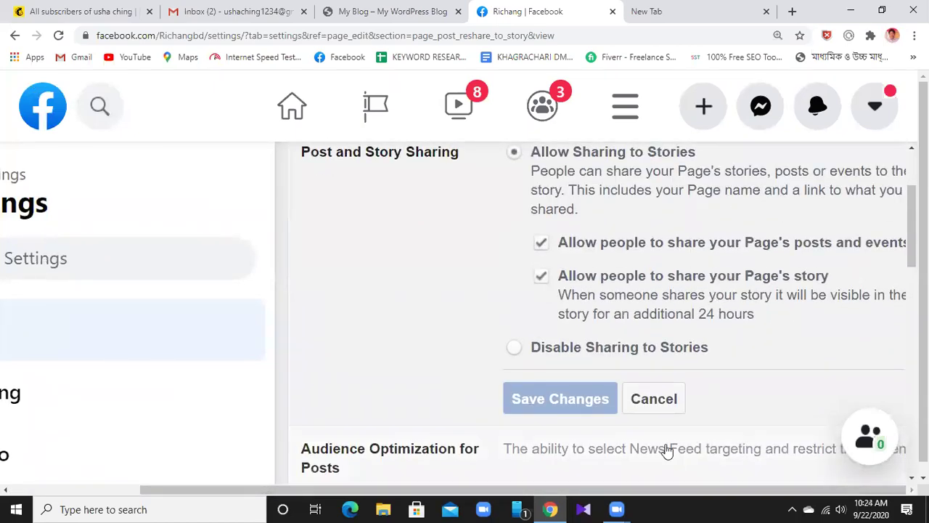
scroll(649, 437, up, 1)
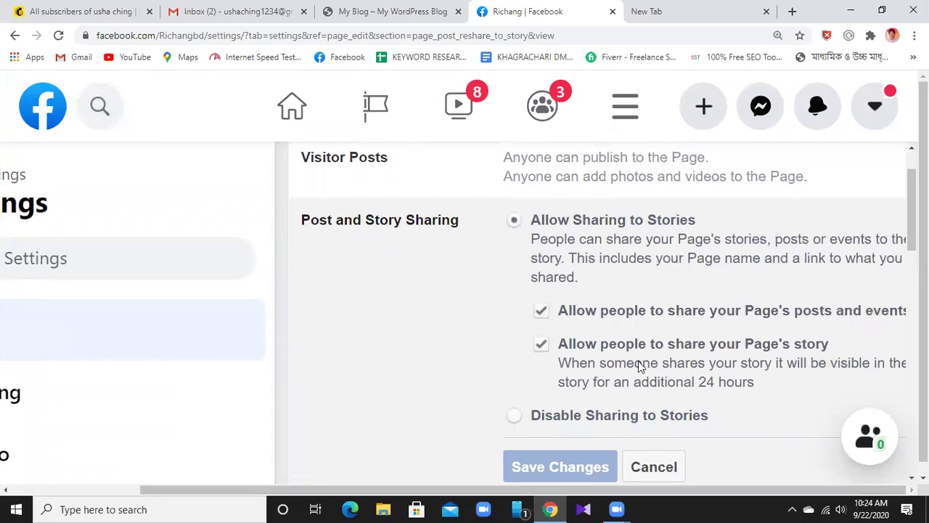
click(656, 468)
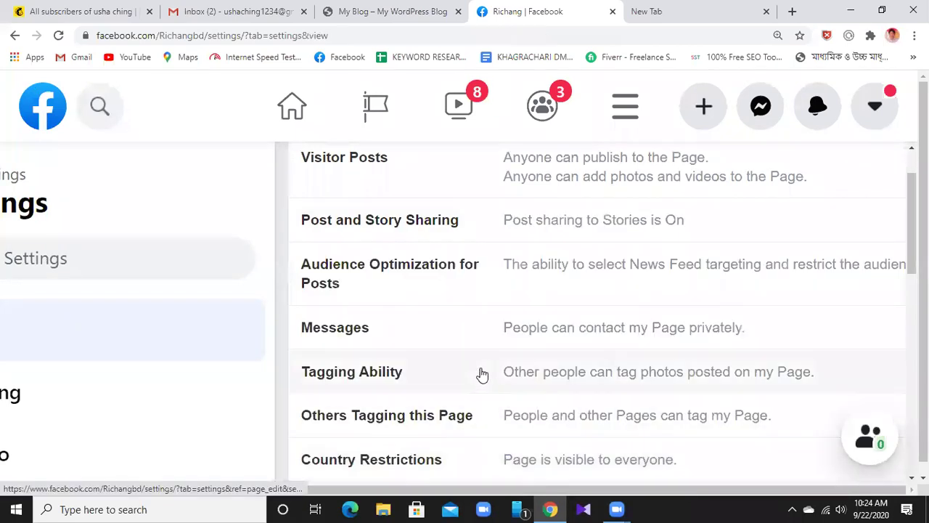
- Review the Audience Optimization for Posts option again and the Messages option, closing each without saving
click(602, 270)
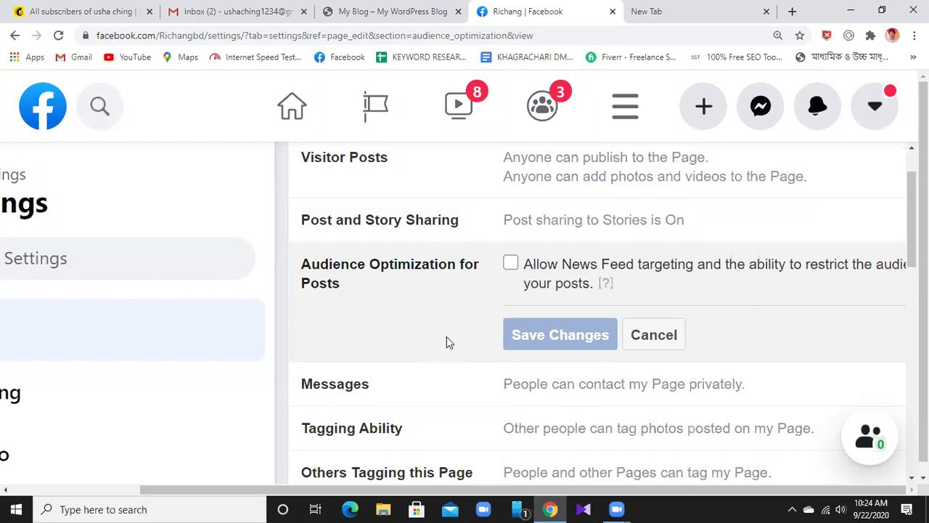
key(ctrl+minus)
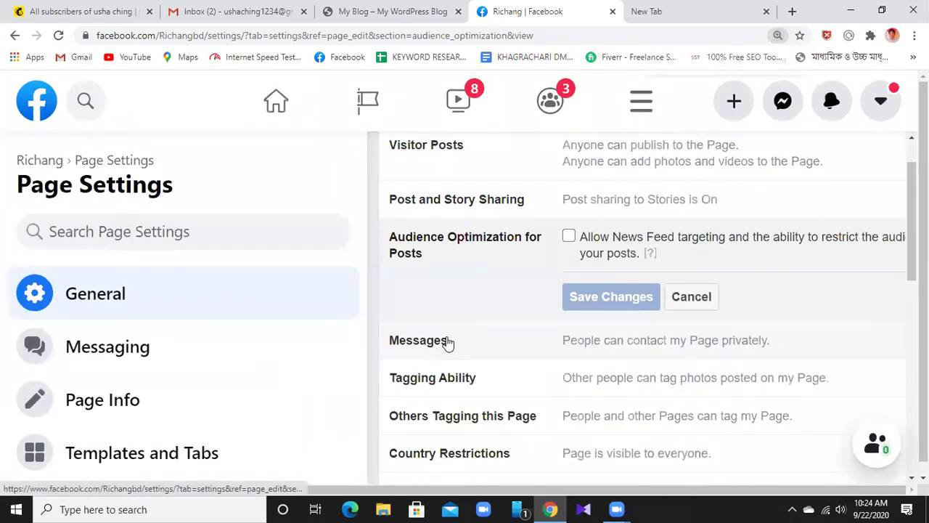
key(ctrl+minus)
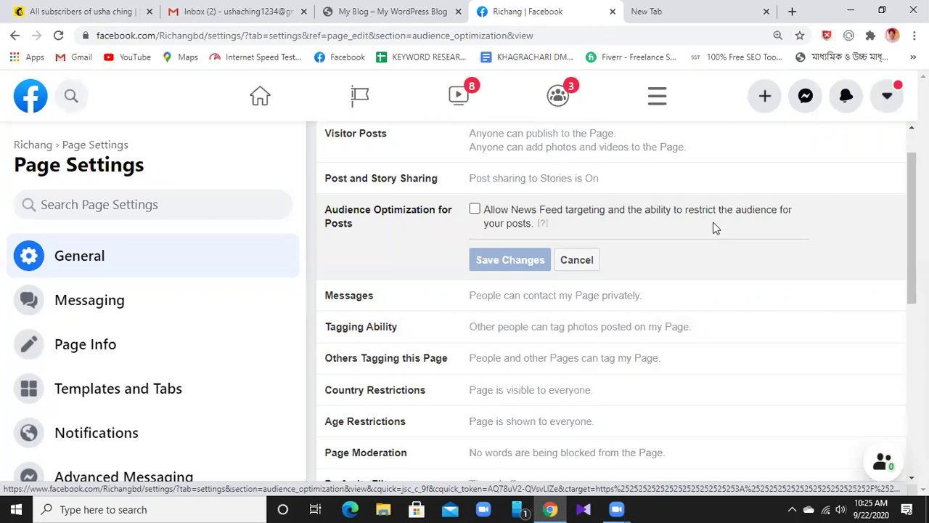
click(576, 260)
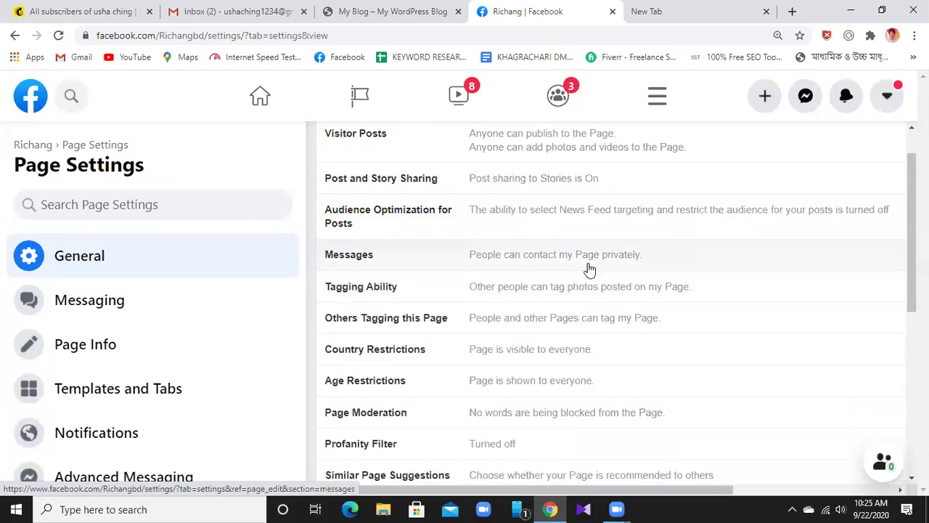
click(562, 264)
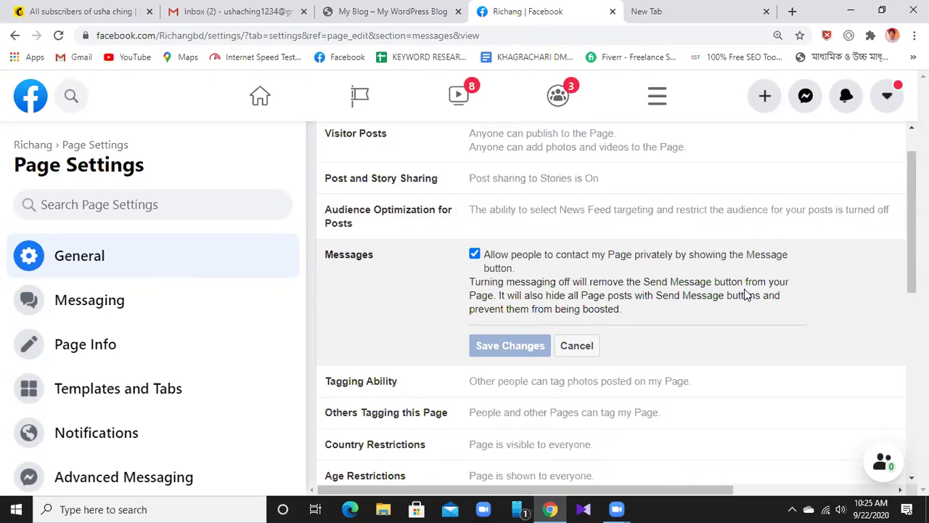
click(581, 346)
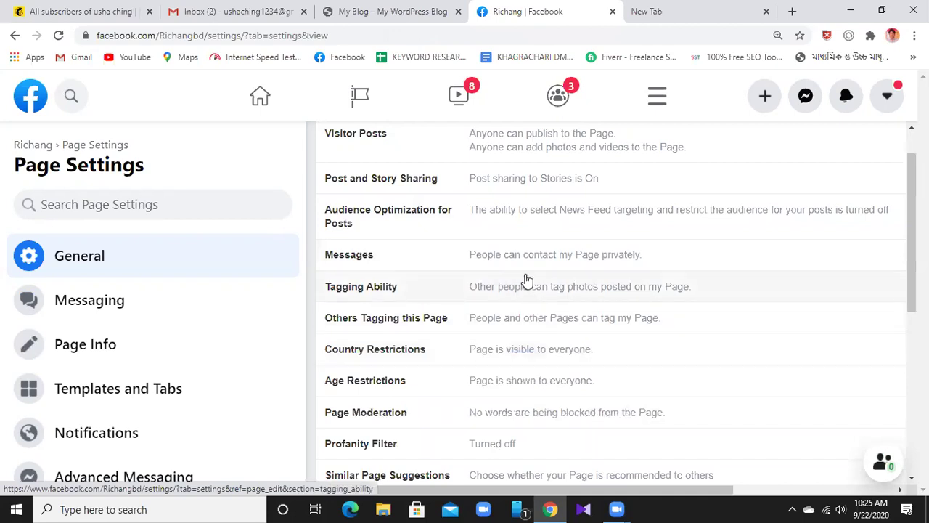
- Review the Tagging Ability and Others Tagging this Page options in the general settings, closing each without saving
click(592, 300)
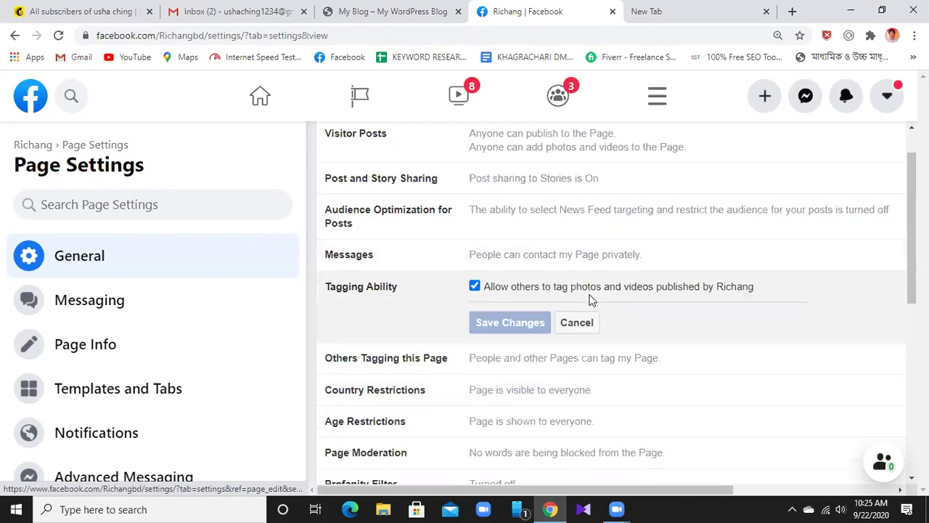
scroll(840, 352, down, 2)
scroll(841, 352, up, 1)
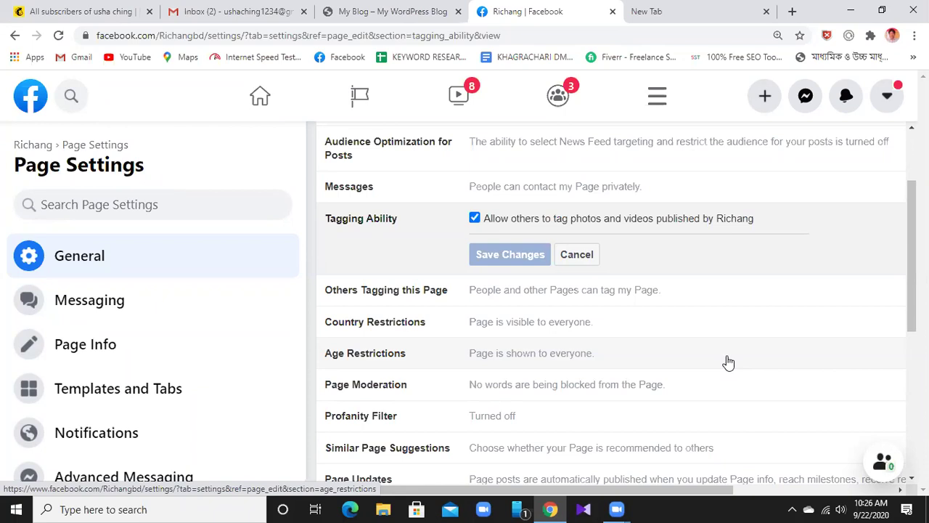
click(562, 254)
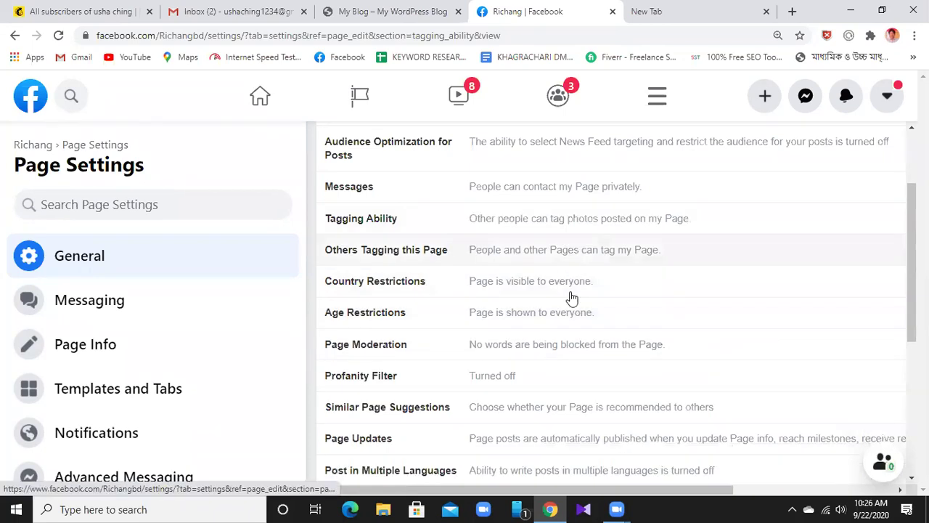
click(575, 263)
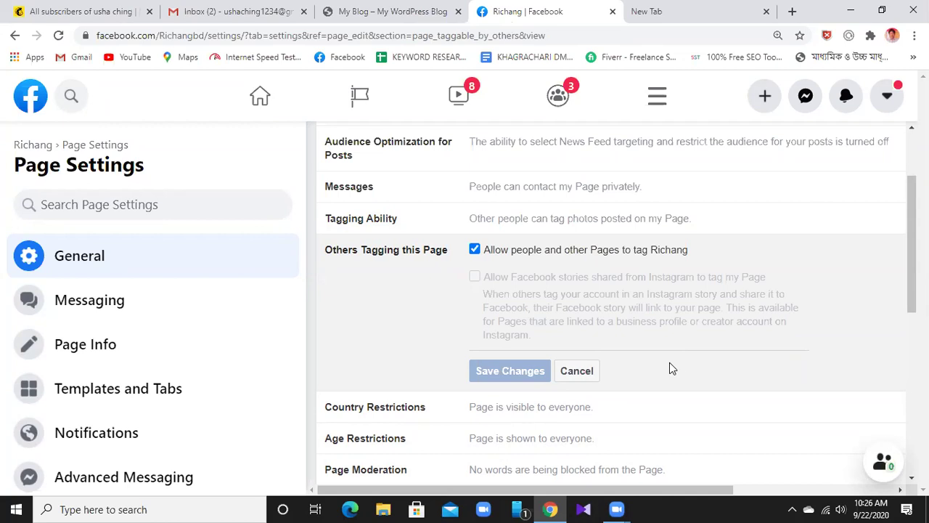
click(576, 371)
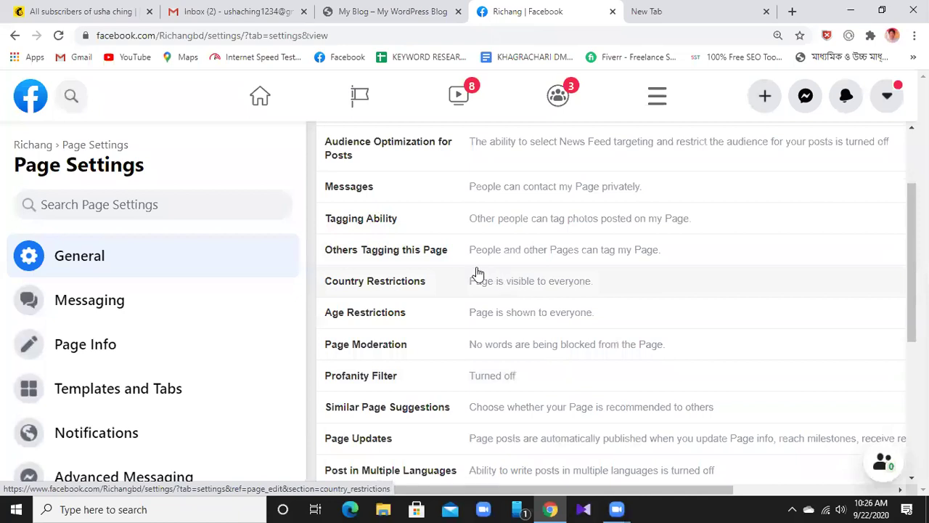
- Examine the Country Restrictions options for showing or hiding the Page in chosen countries, and cancel without saving
click(527, 285)
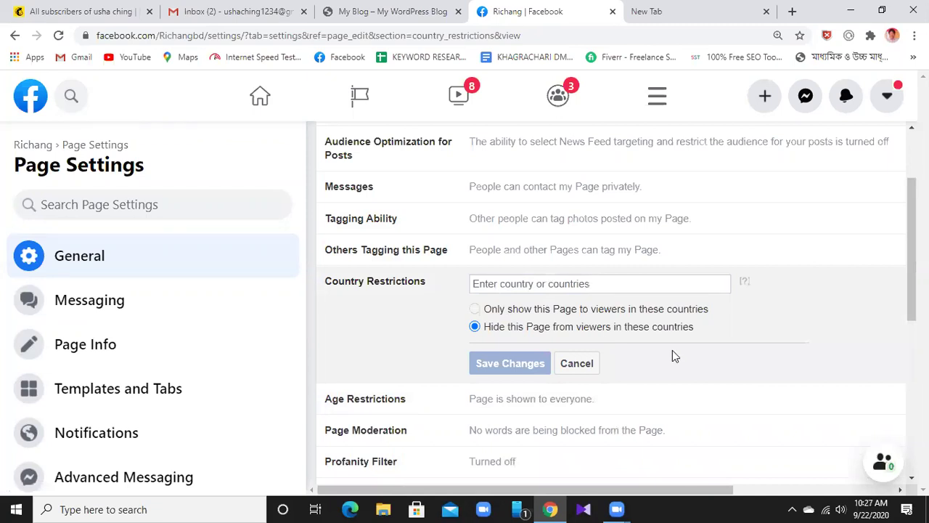
scroll(672, 350, down, 2)
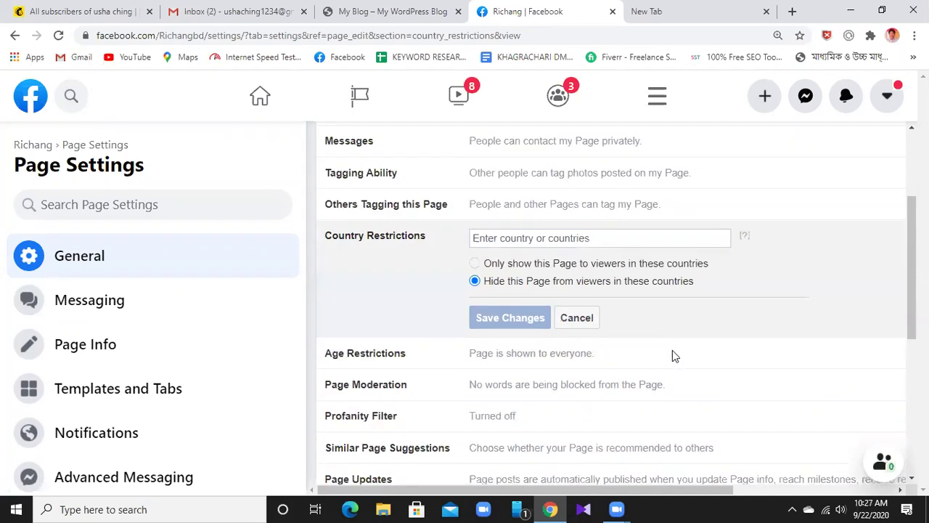
scroll(672, 350, down, 1)
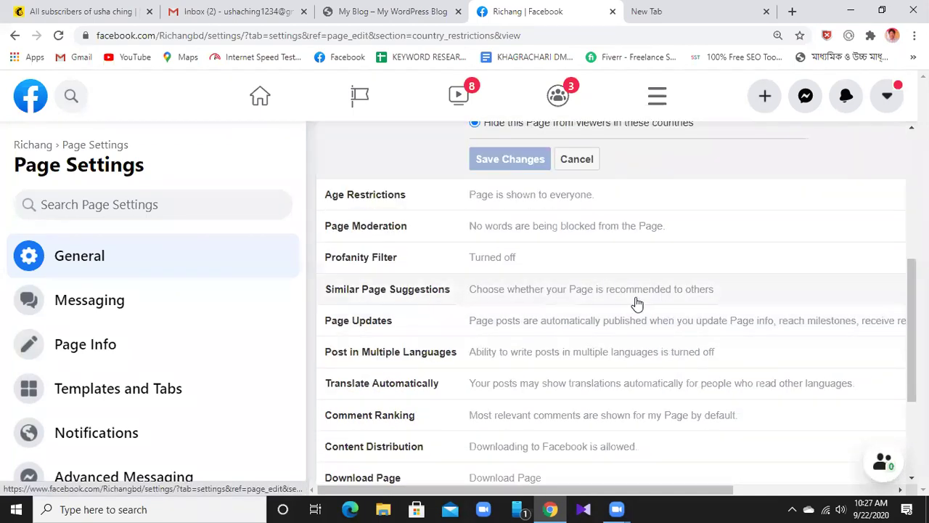
click(584, 168)
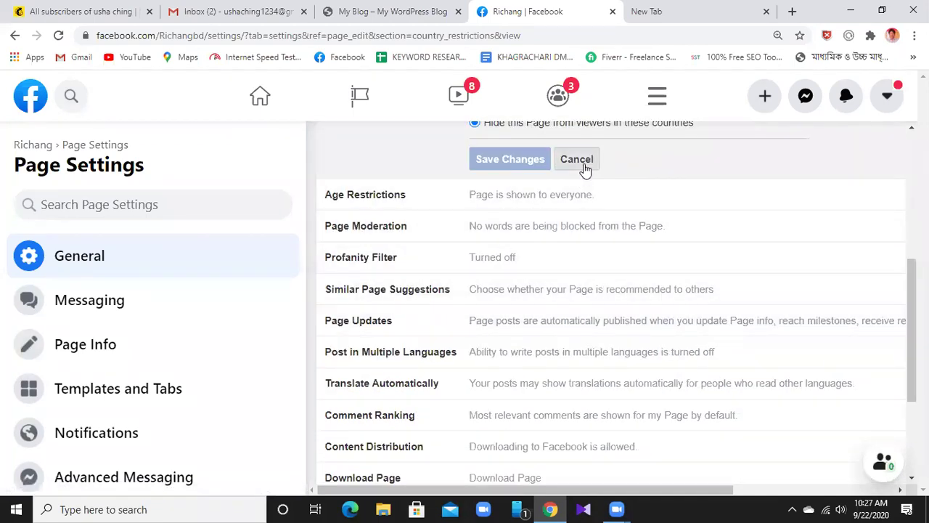
- Open the Age Restrictions setting of the Page for review
click(549, 202)
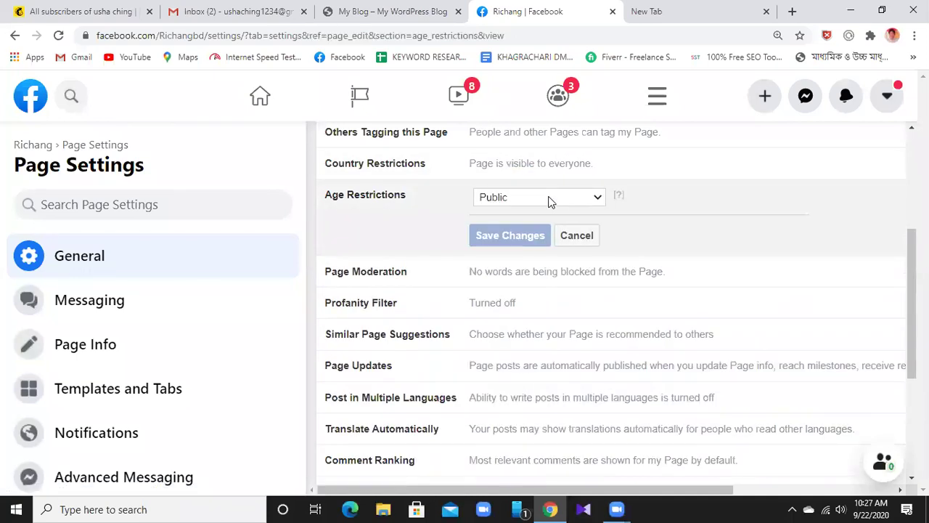